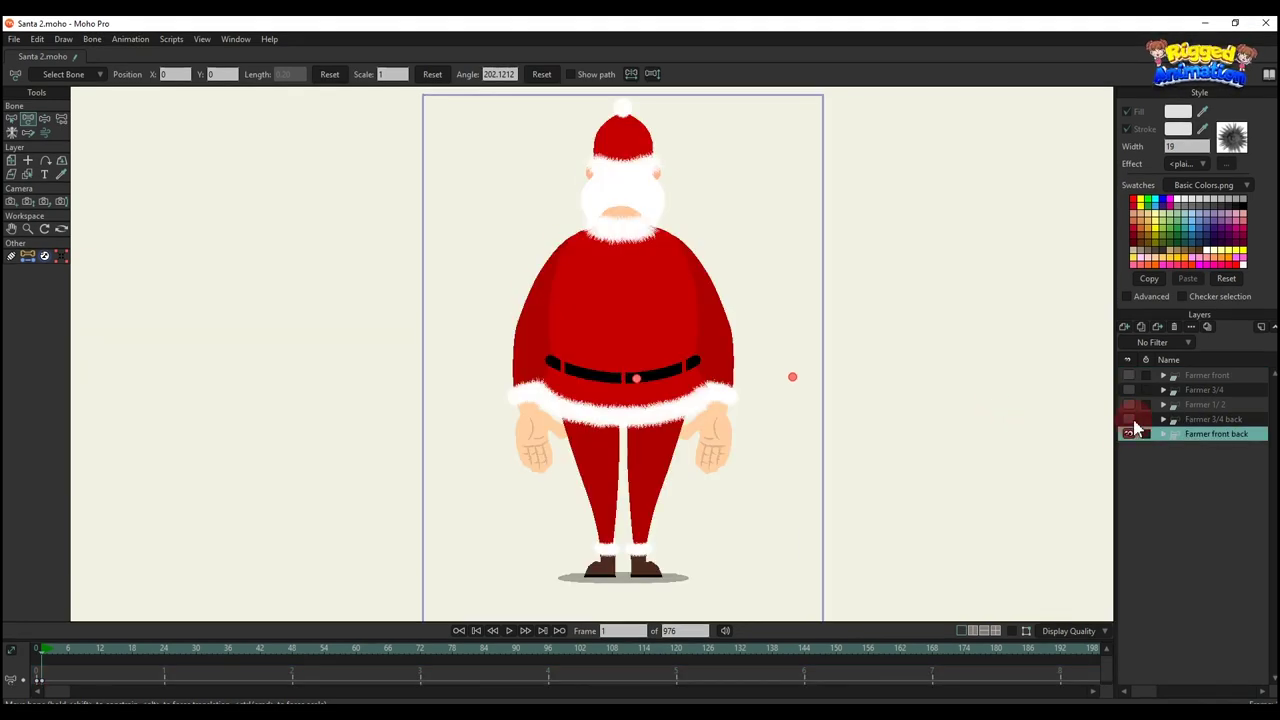
Make the Farmer front layer visible as the character view and display its rig bones
click(1128, 375)
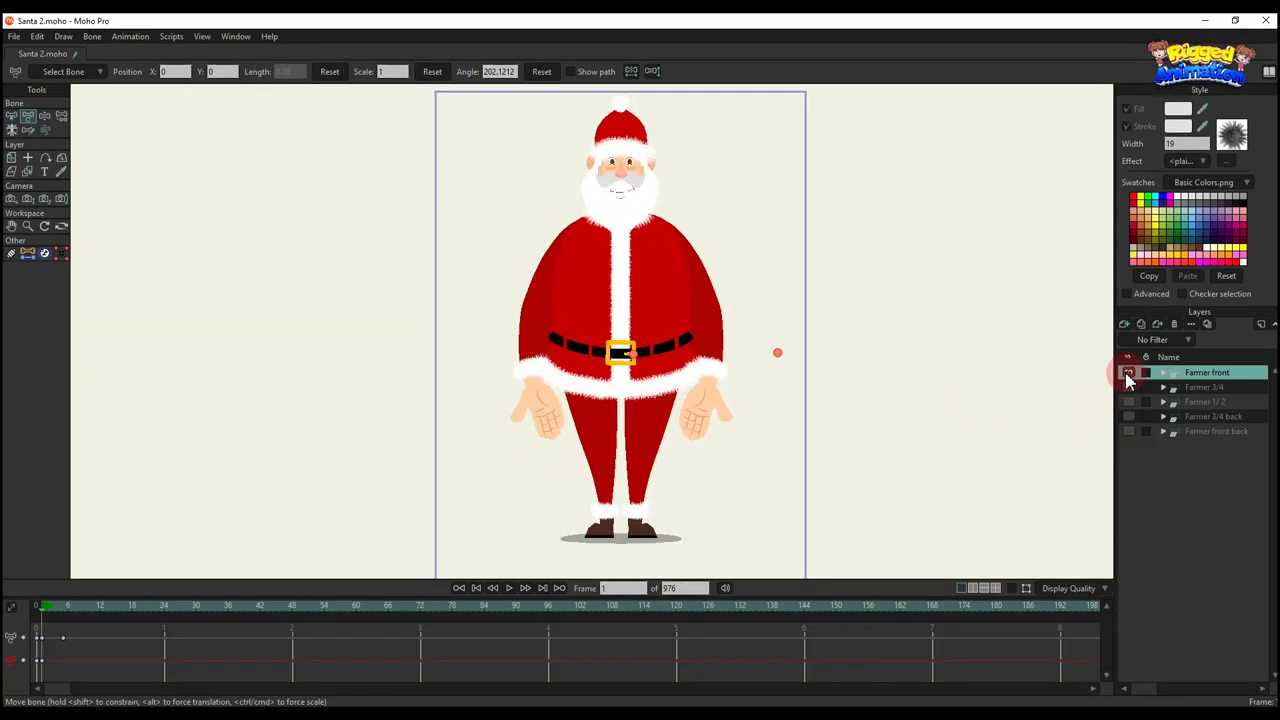
key(ctrl+h)
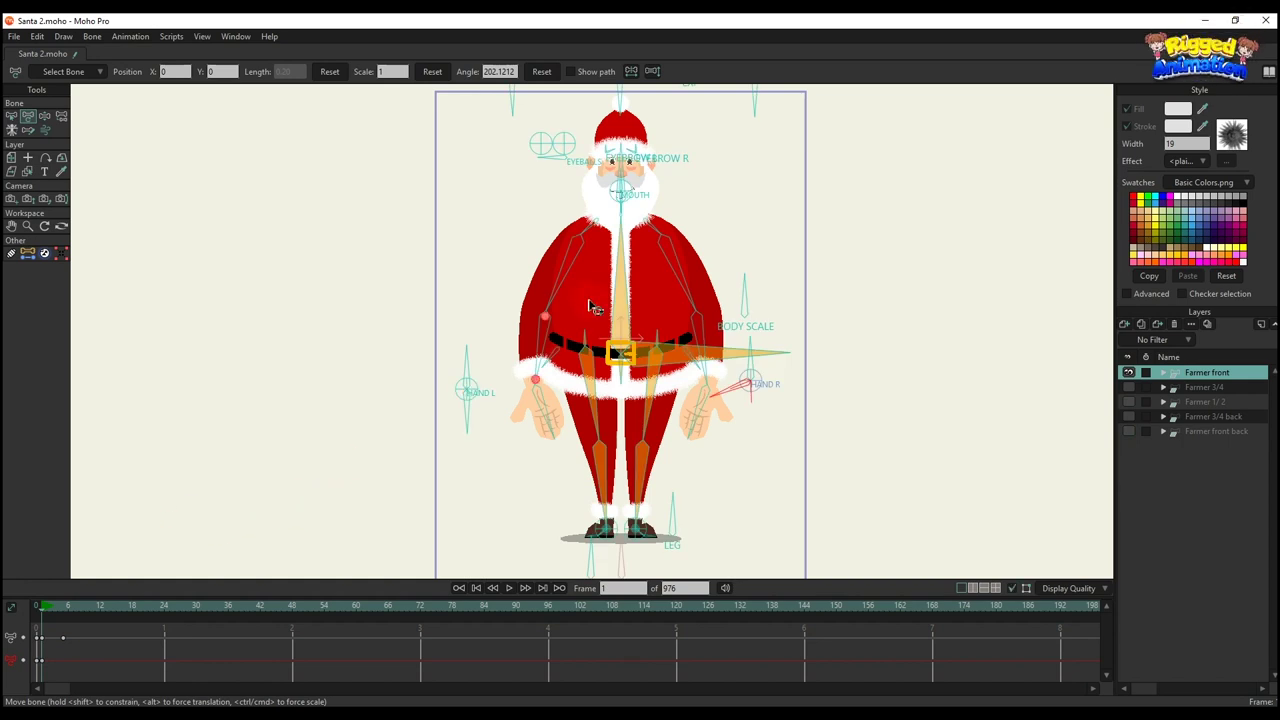
scroll(626, 274, up, 3)
drag(640, 263, 606, 540)
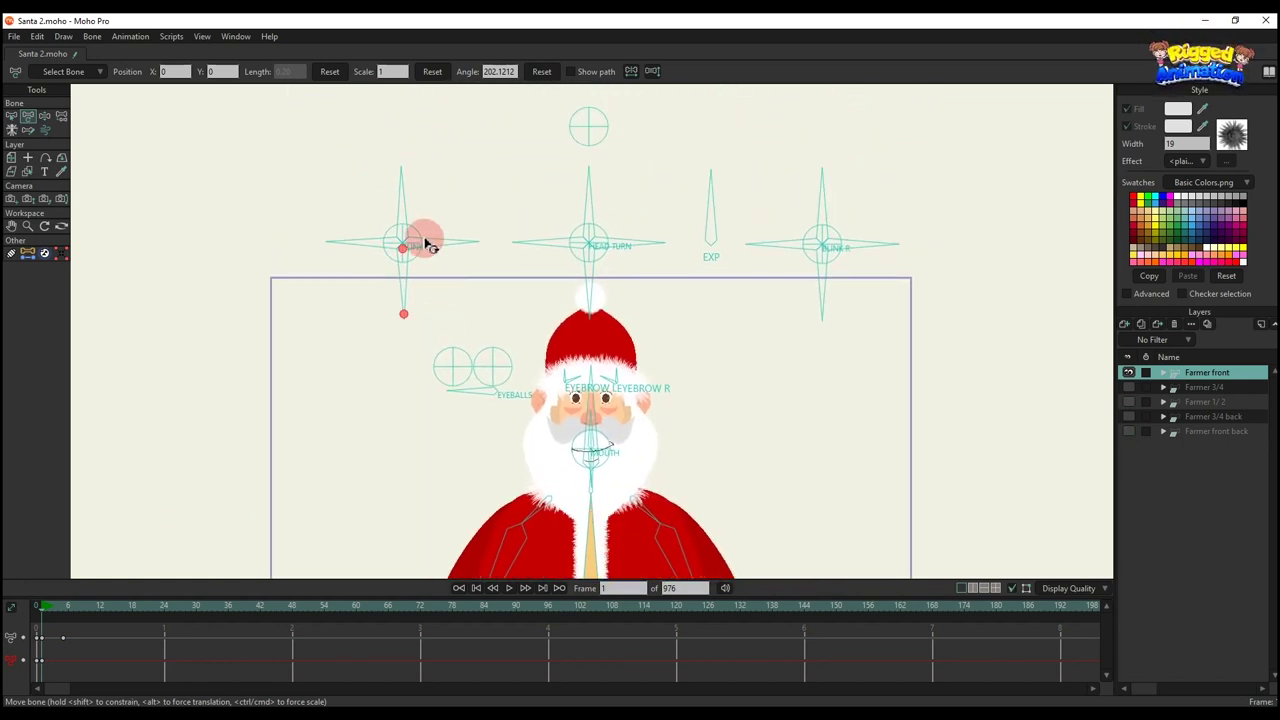
Test the BLINK L control by rotating its bones through the eye poses, resetting their angles after each try
drag(425, 243, 490, 232)
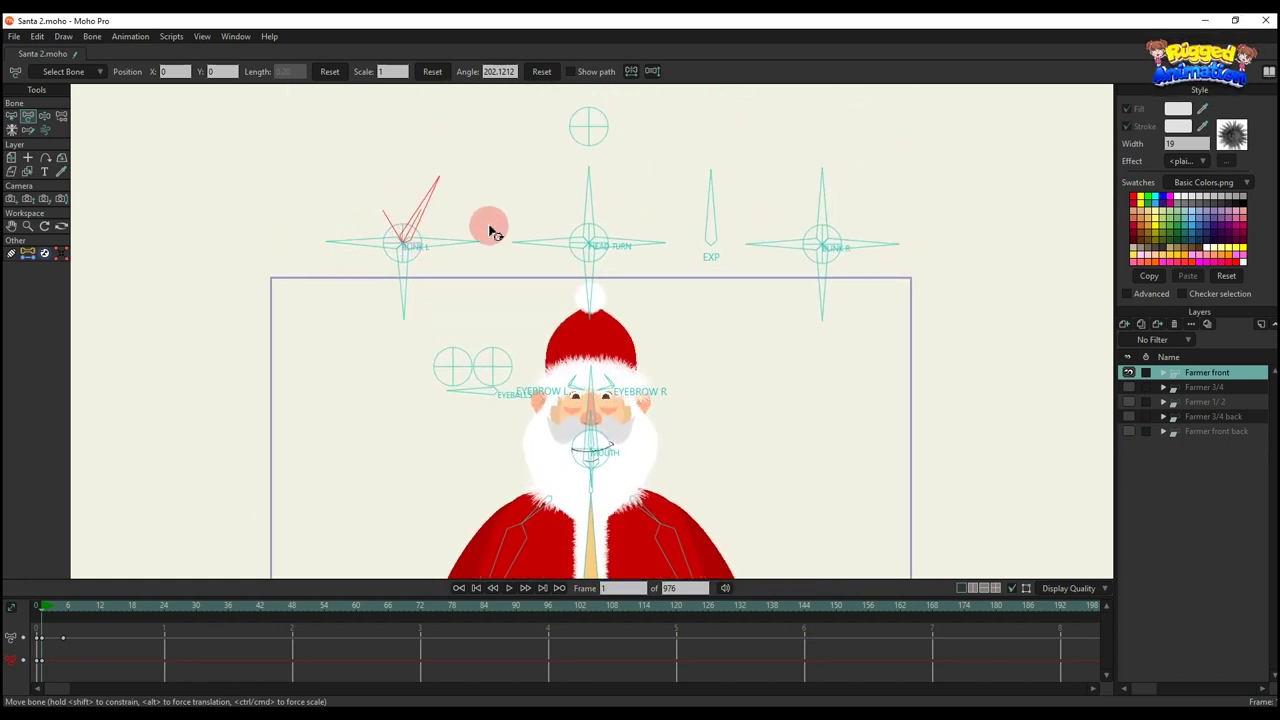
click(541, 74)
scroll(587, 308, up, 1)
drag(575, 327, 565, 305)
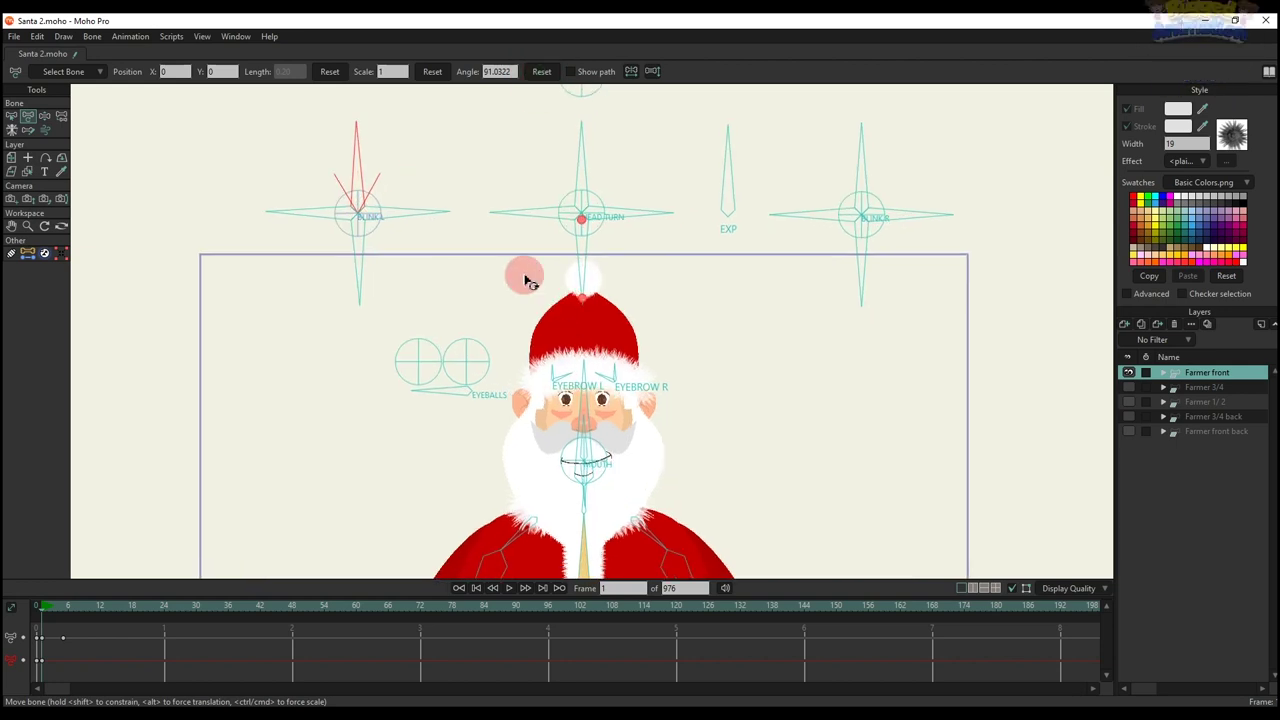
drag(306, 212, 377, 330)
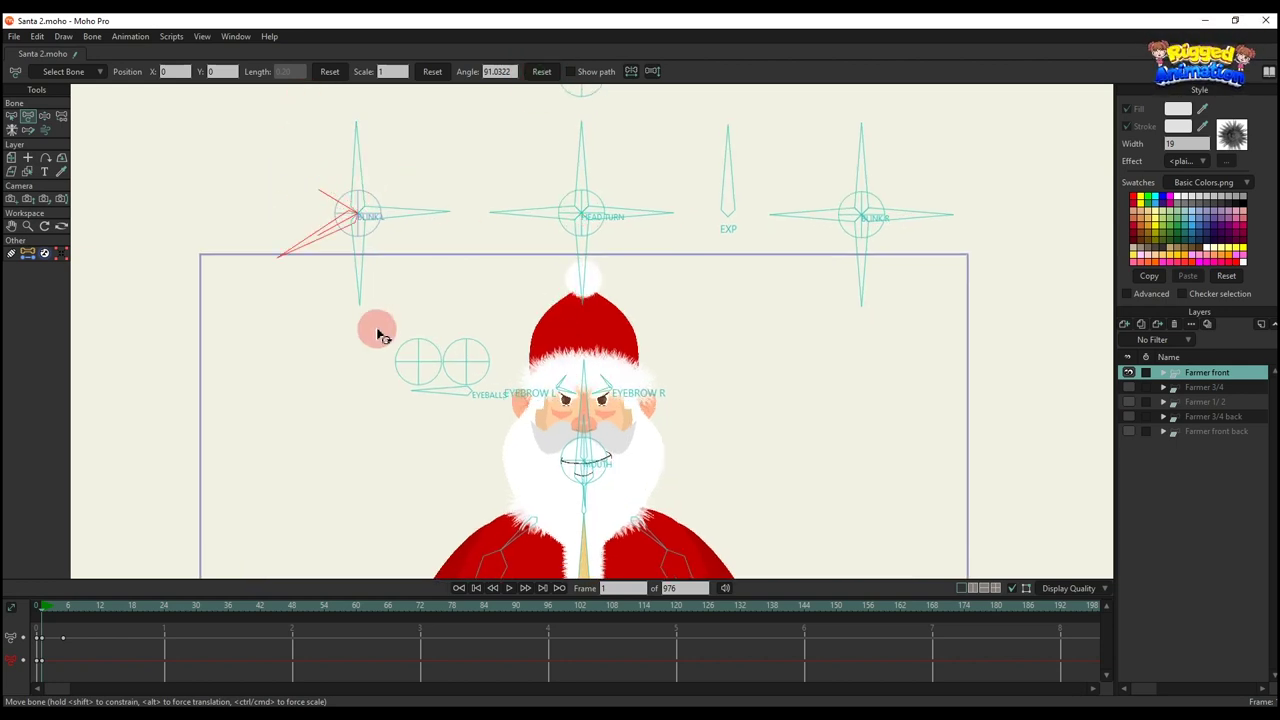
click(541, 71)
drag(366, 257, 483, 177)
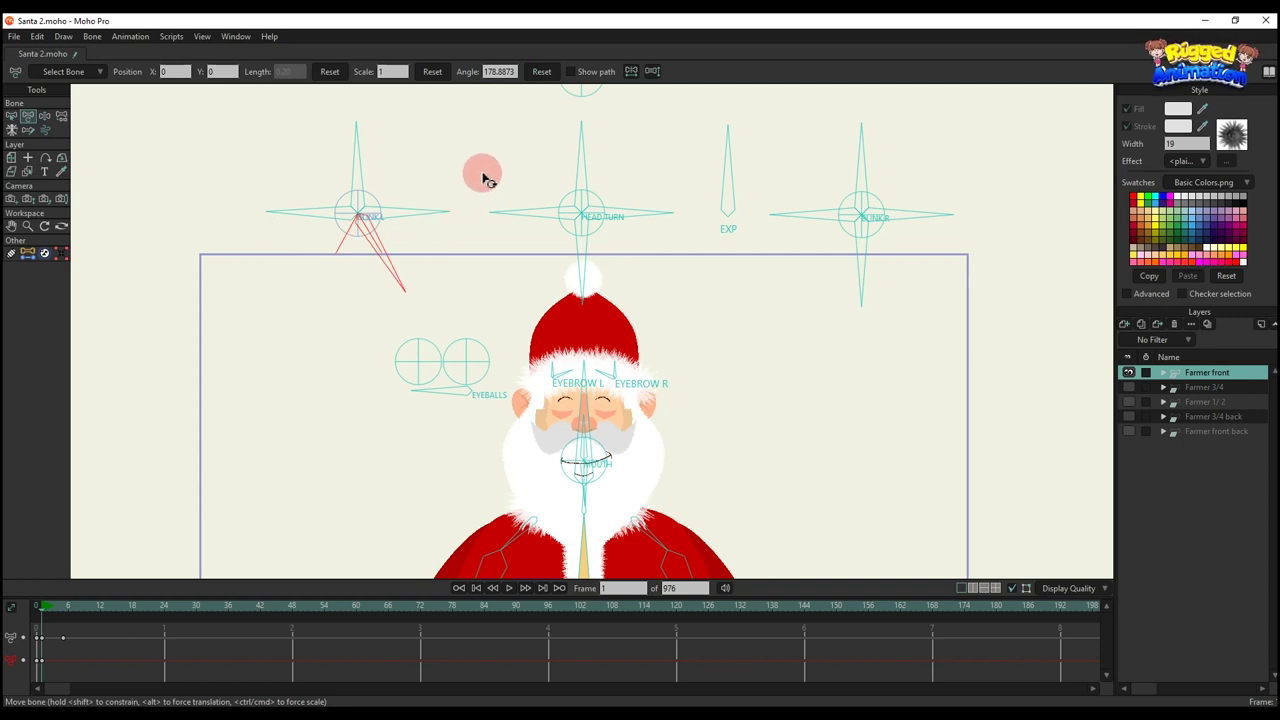
drag(409, 226, 437, 218)
click(541, 71)
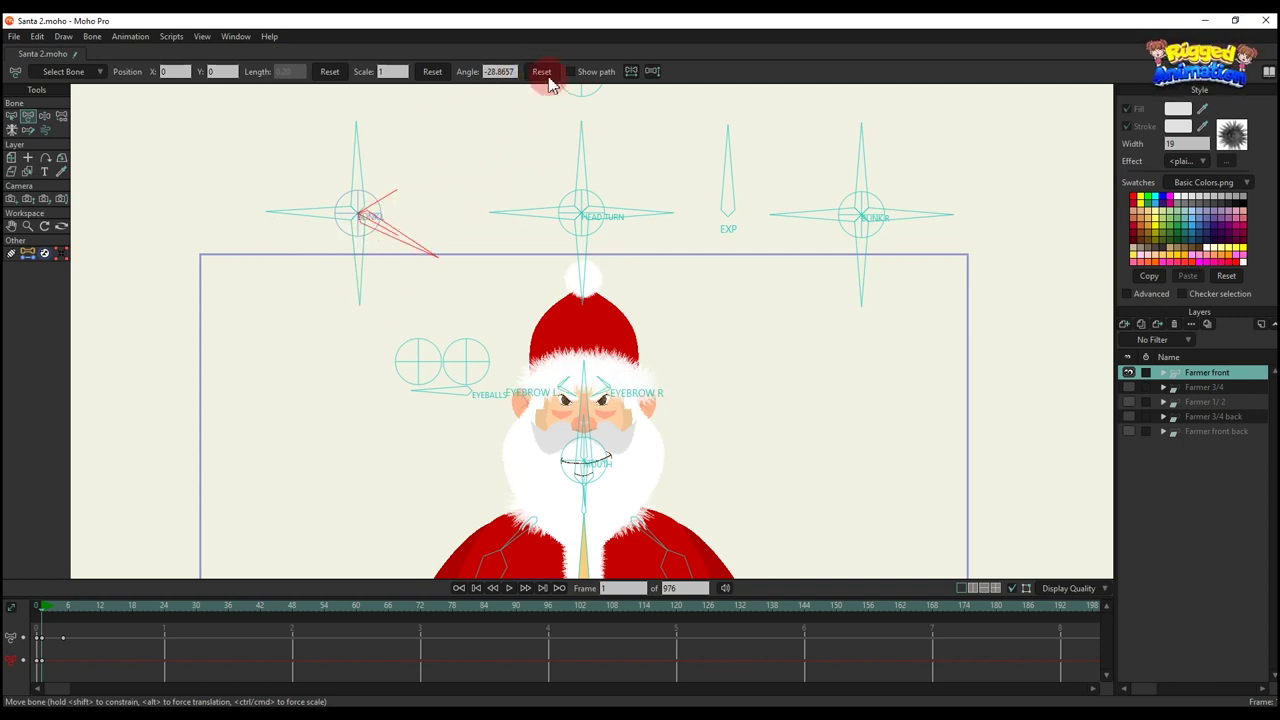
Test the HEAD TURN control by rotating its bones through the head poses
drag(583, 138, 567, 325)
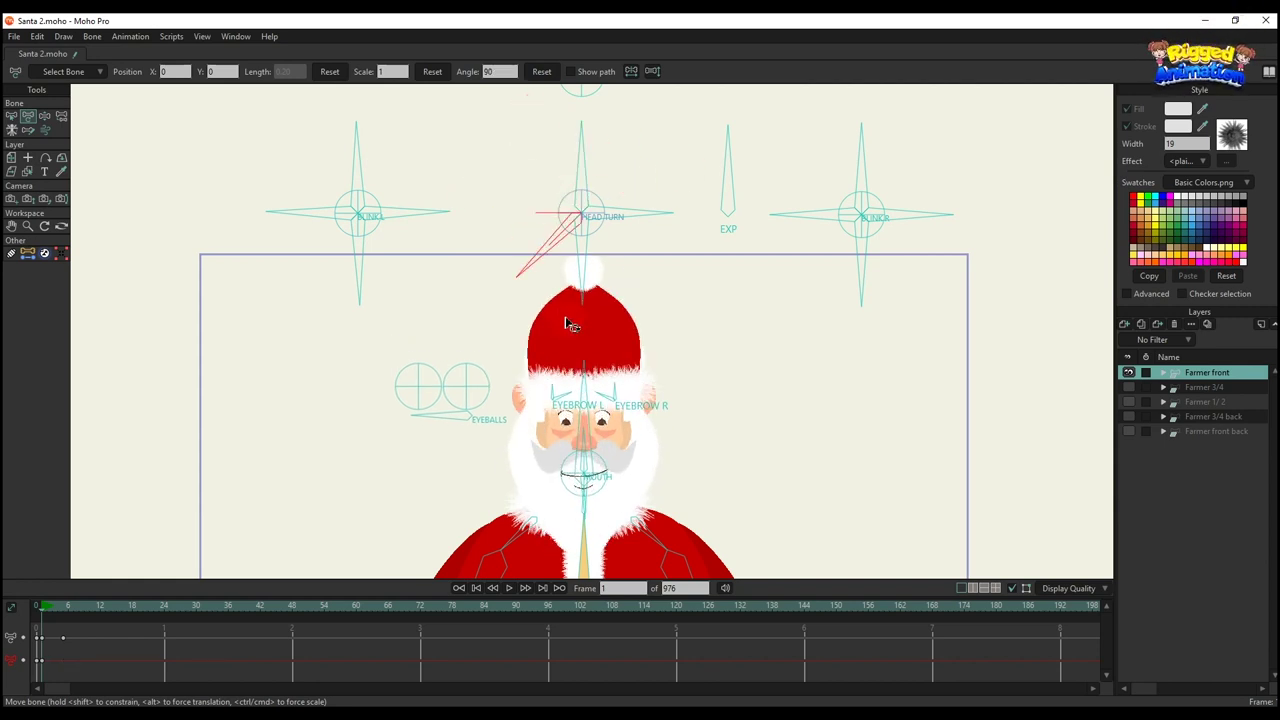
drag(535, 241, 489, 138)
drag(506, 196, 491, 246)
Rotate the EXP control through its eye expressions, preview each in playback, and delete the test keyframes
drag(726, 149, 742, 162)
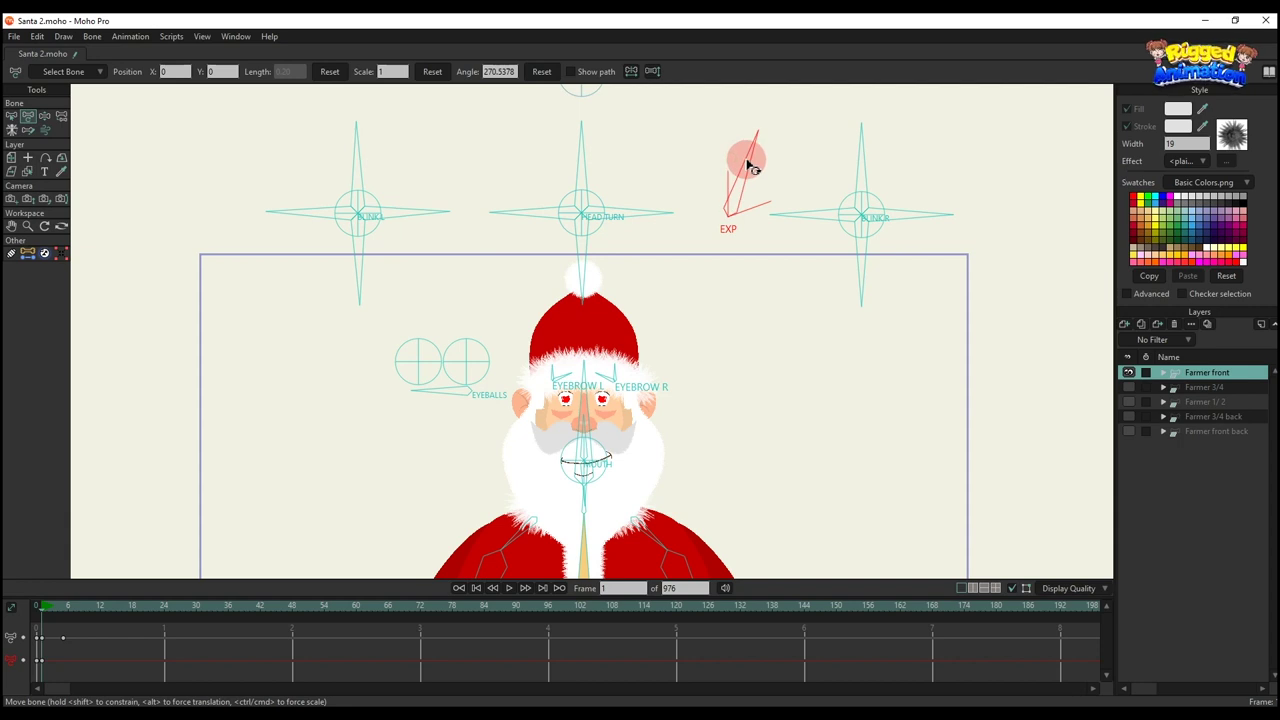
key(space)
key(space)
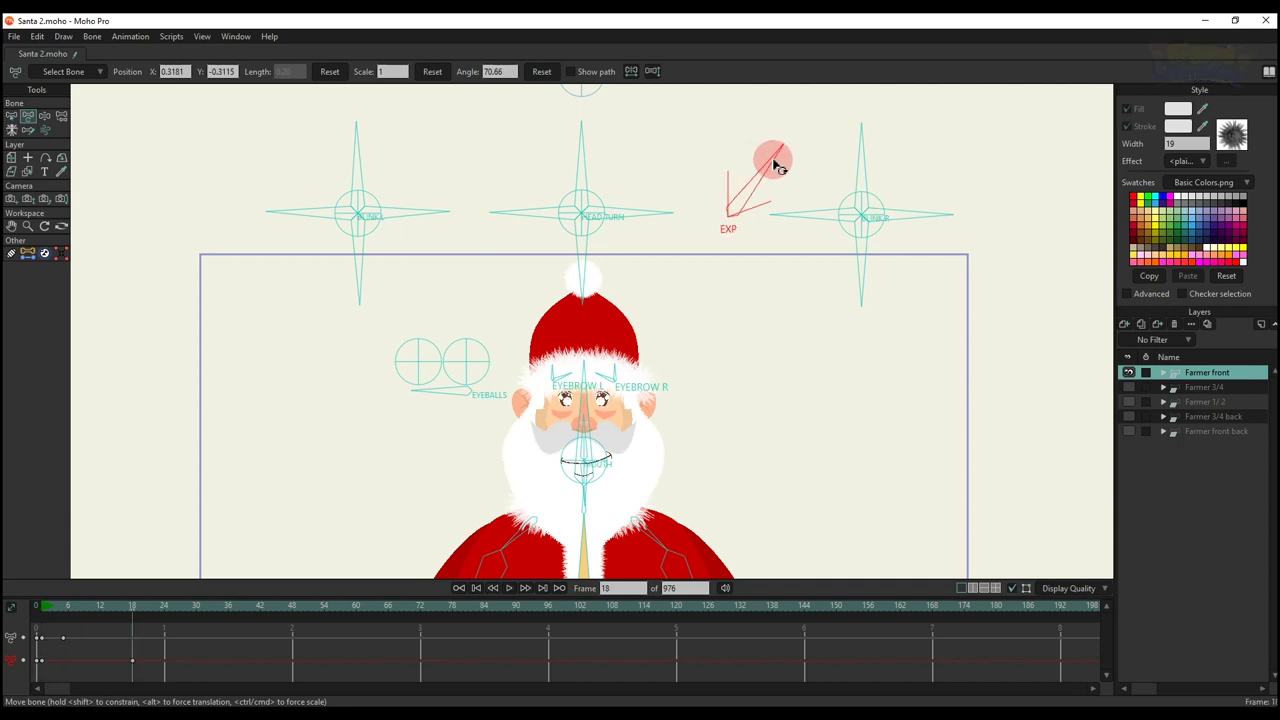
key(space)
key(space)
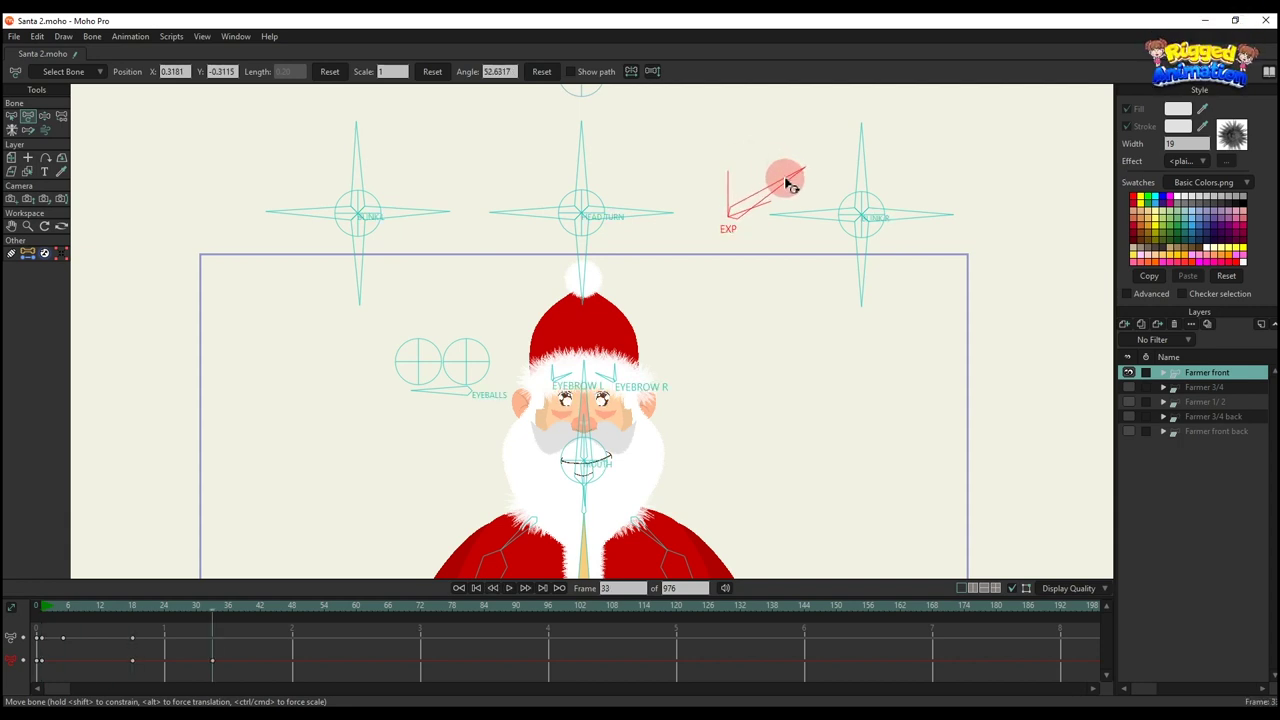
key(space)
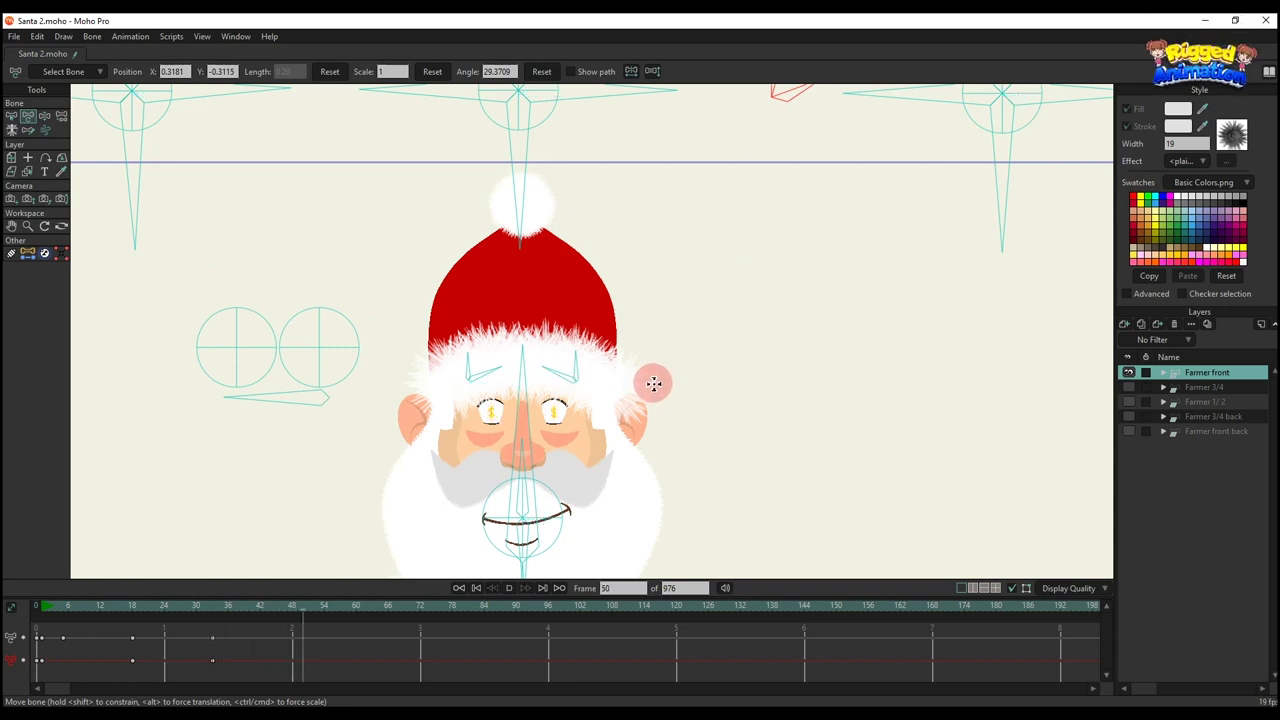
key(space)
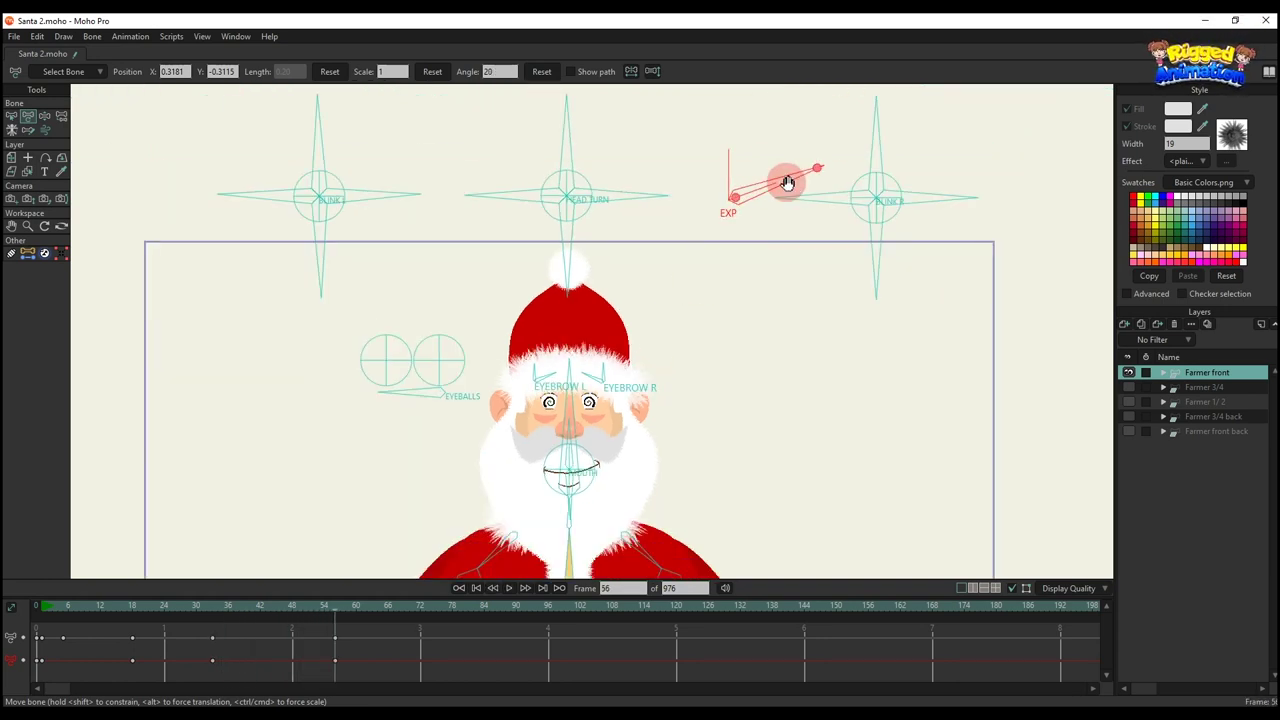
key(space)
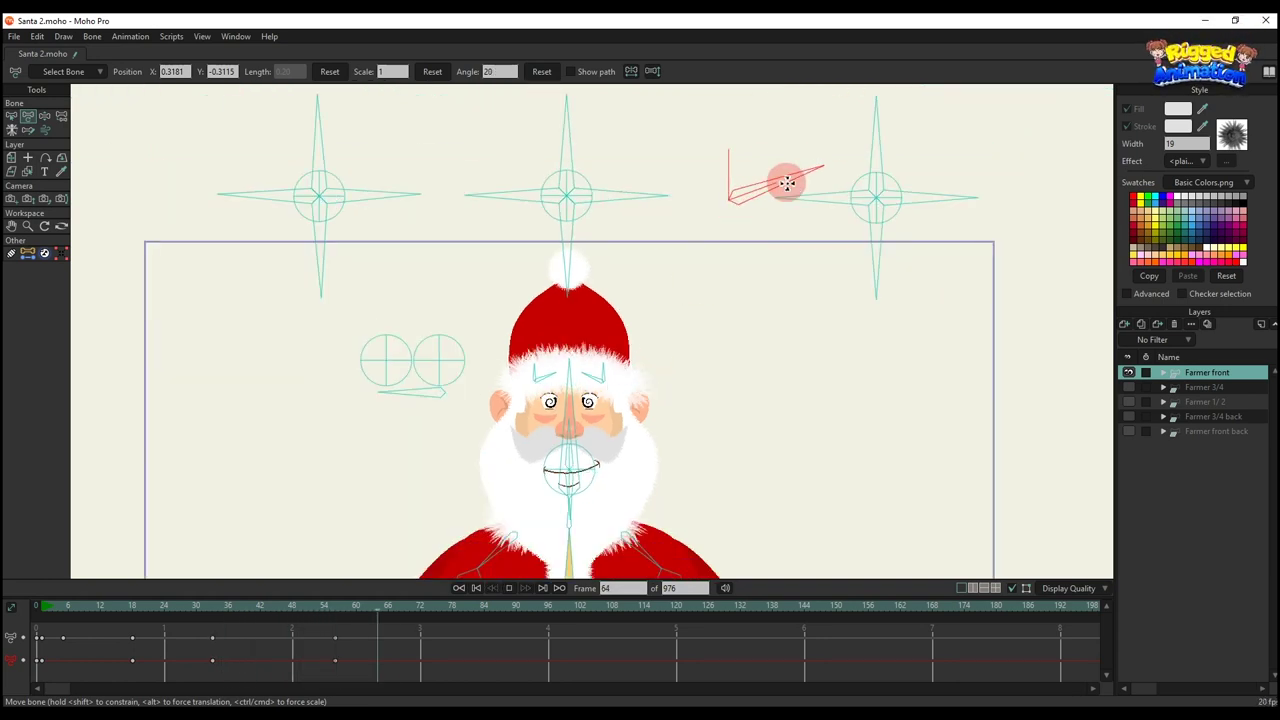
key(space)
drag(397, 650, 80, 600)
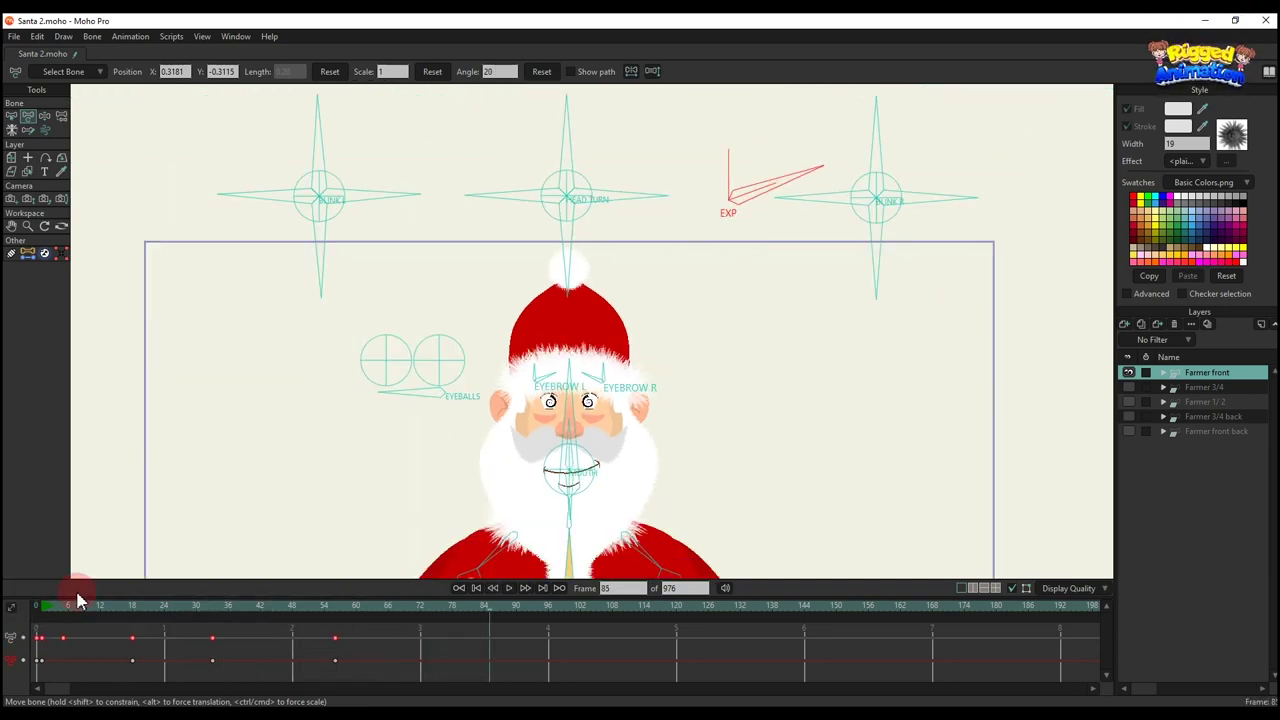
key(Delete)
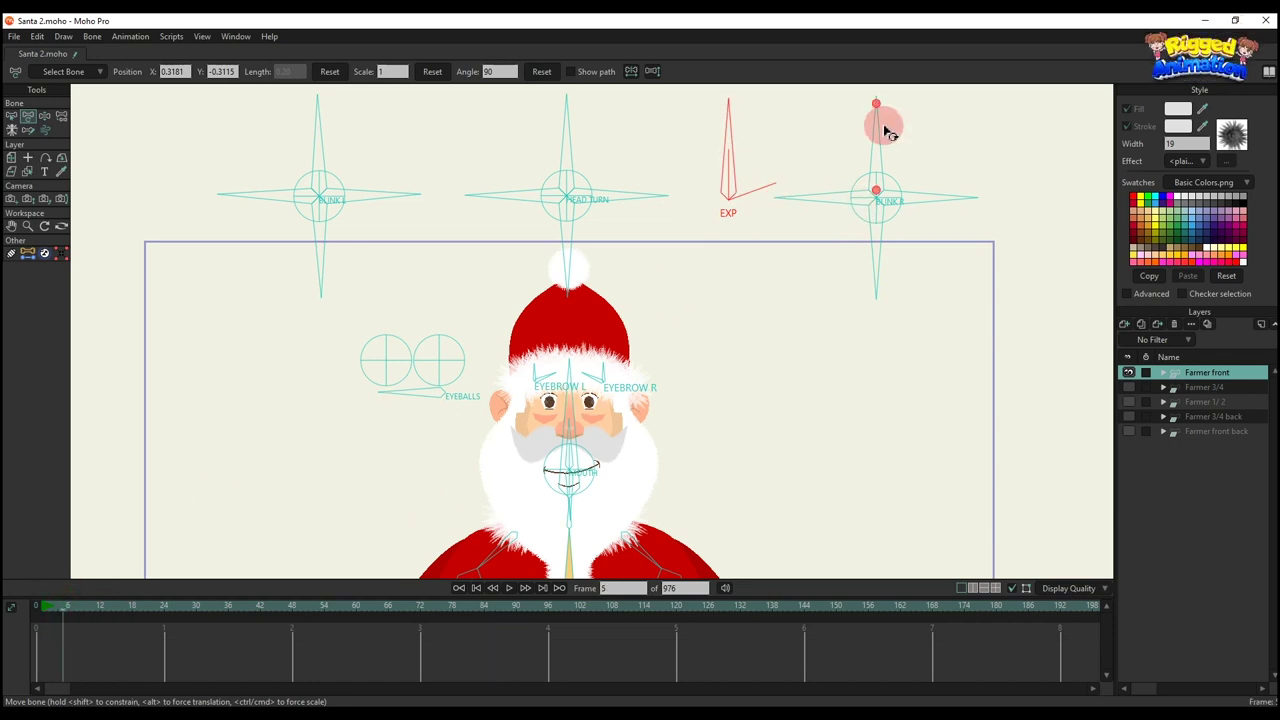
Test the BLINK R control by rotating its bones through the eye poses, and clear the resulting keyframes
drag(886, 126, 827, 222)
scroll(827, 221, up, 1)
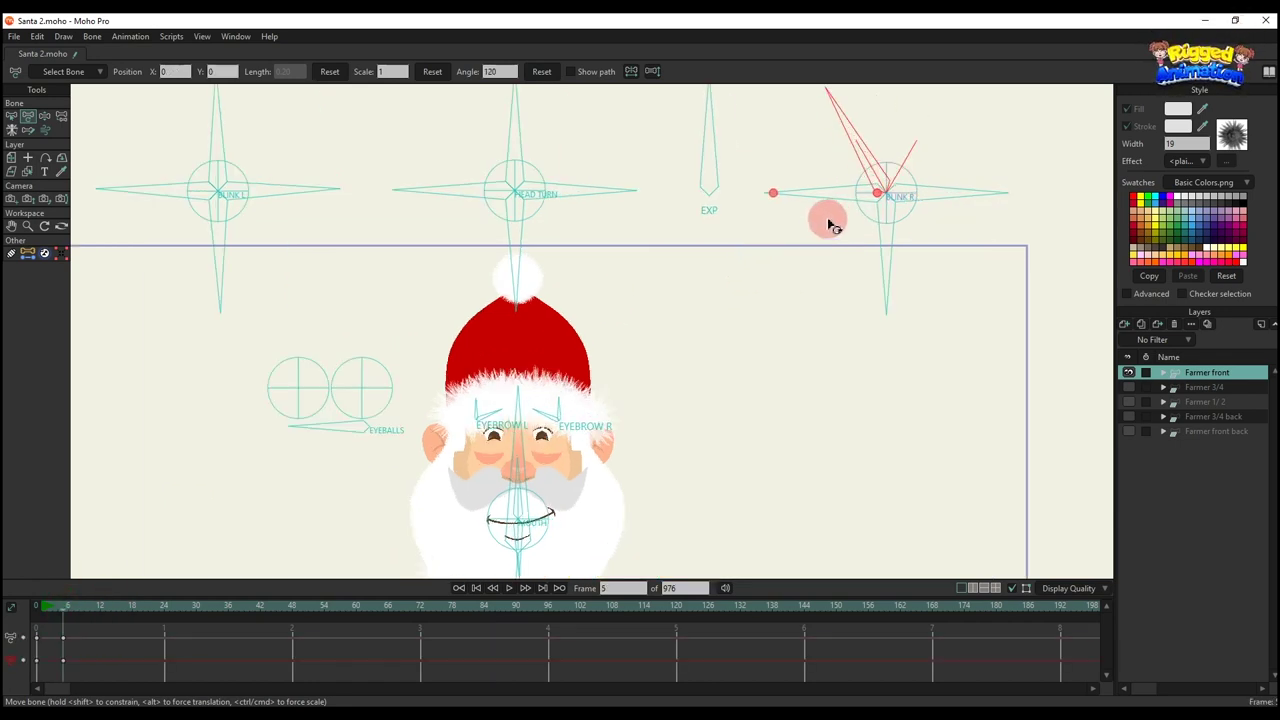
drag(893, 130, 1025, 200)
scroll(826, 163, up, 1)
drag(562, 72, 937, 286)
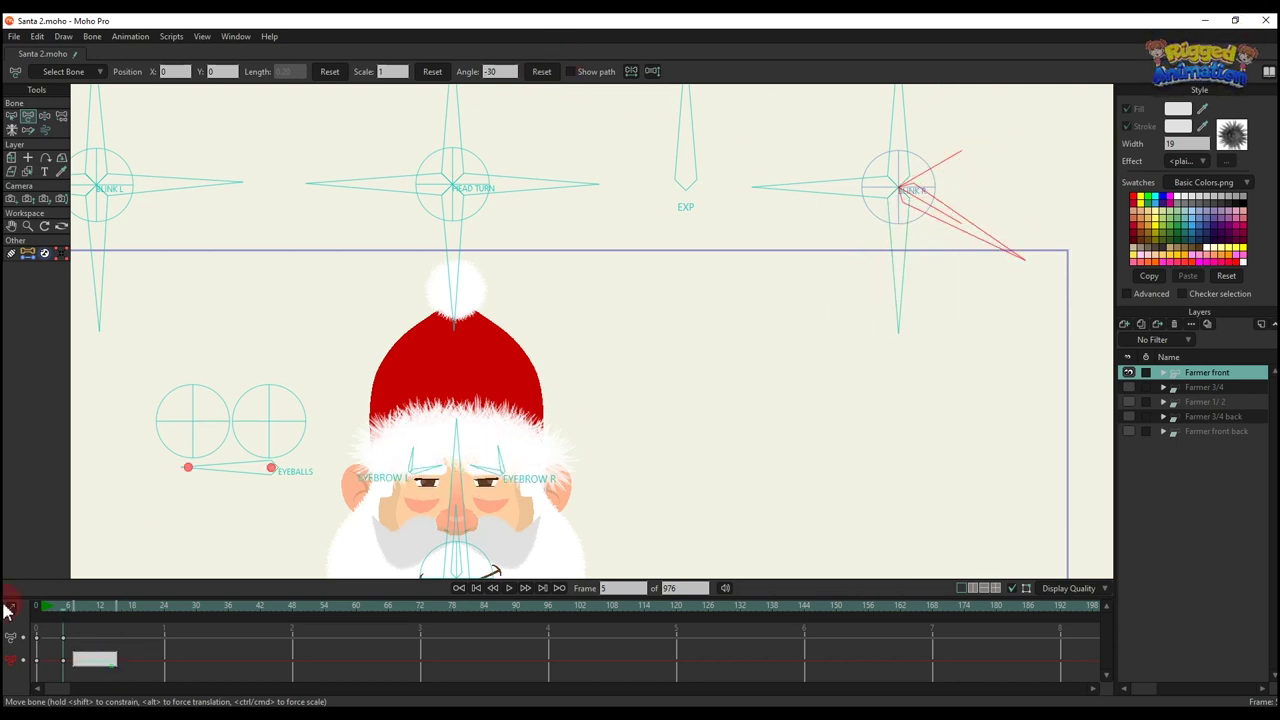
key(ctrl+z)
Test the EYEBALLS controls by moving the eyes, and delete the resulting keyframes
drag(508, 497, 590, 342)
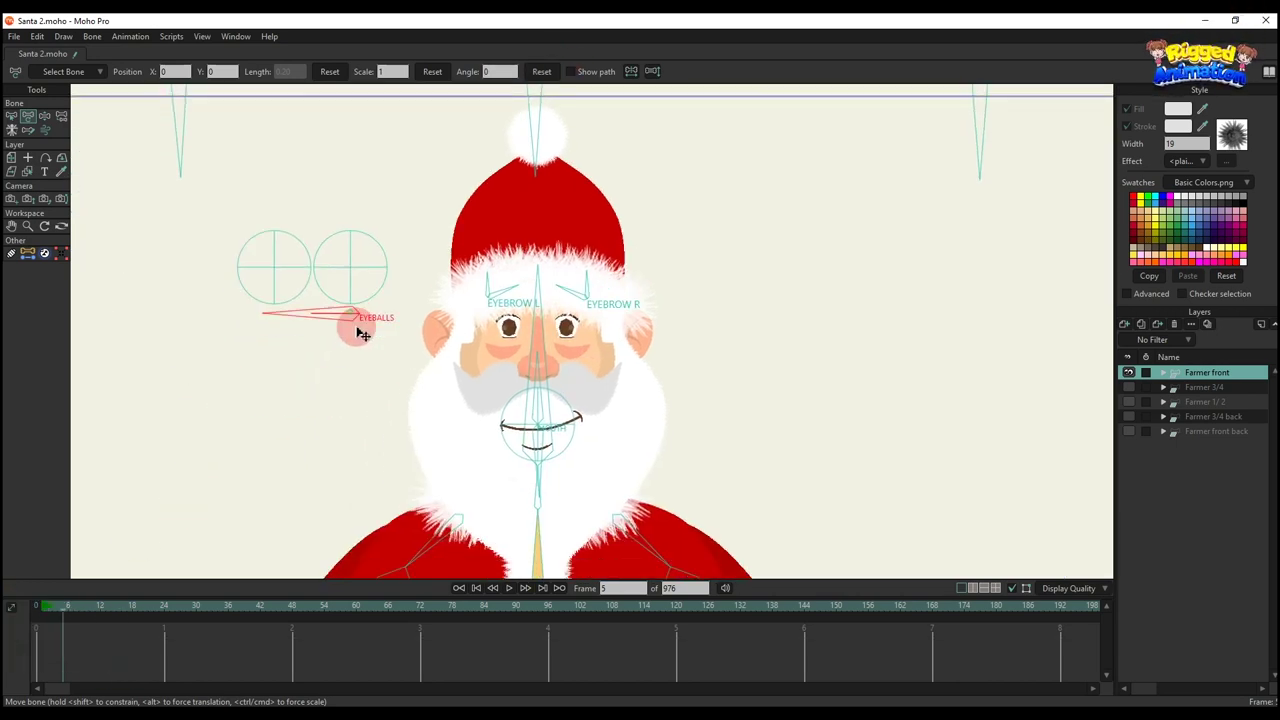
drag(362, 334, 274, 275)
drag(120, 666, 5, 620)
key(Delete)
Try out the MOUTH control by moving it below the nose, and undo the change
scroll(658, 375, up, 2)
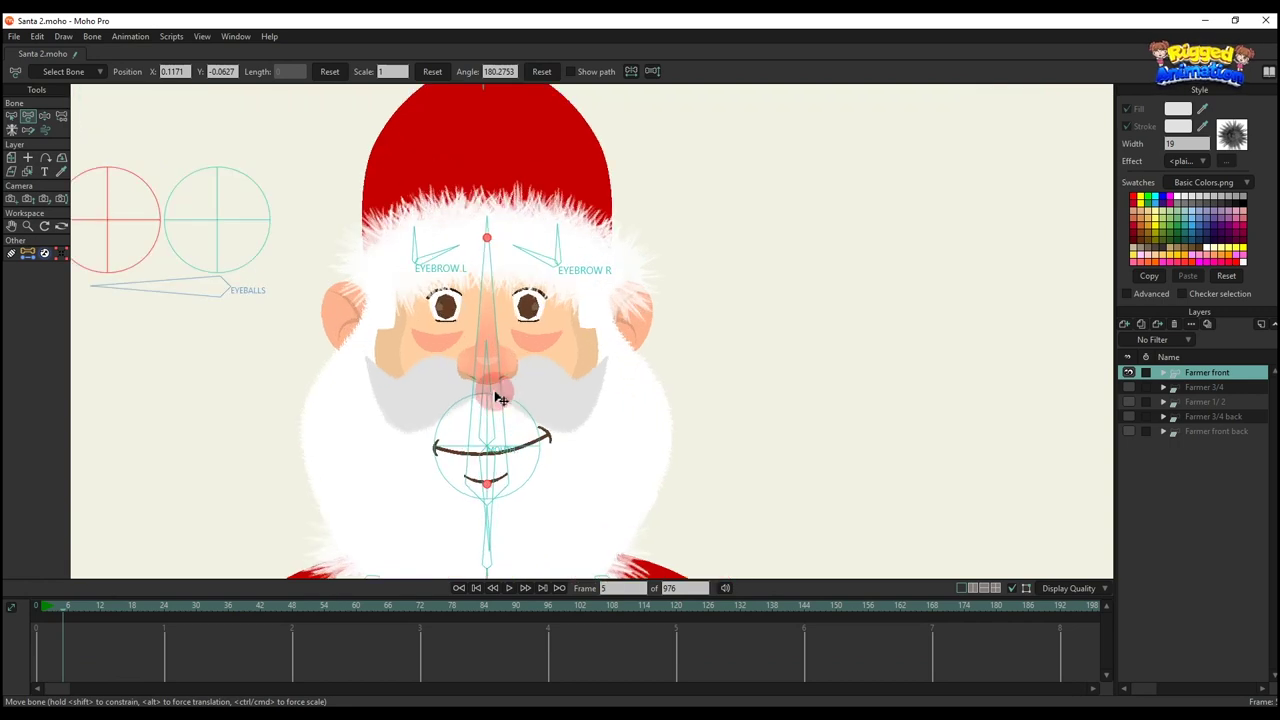
drag(499, 396, 445, 525)
key(ctrl+z)
Test tilting the head and bending the torso and hips with the body bones, and delete the resulting keyframes
scroll(614, 352, down, 5)
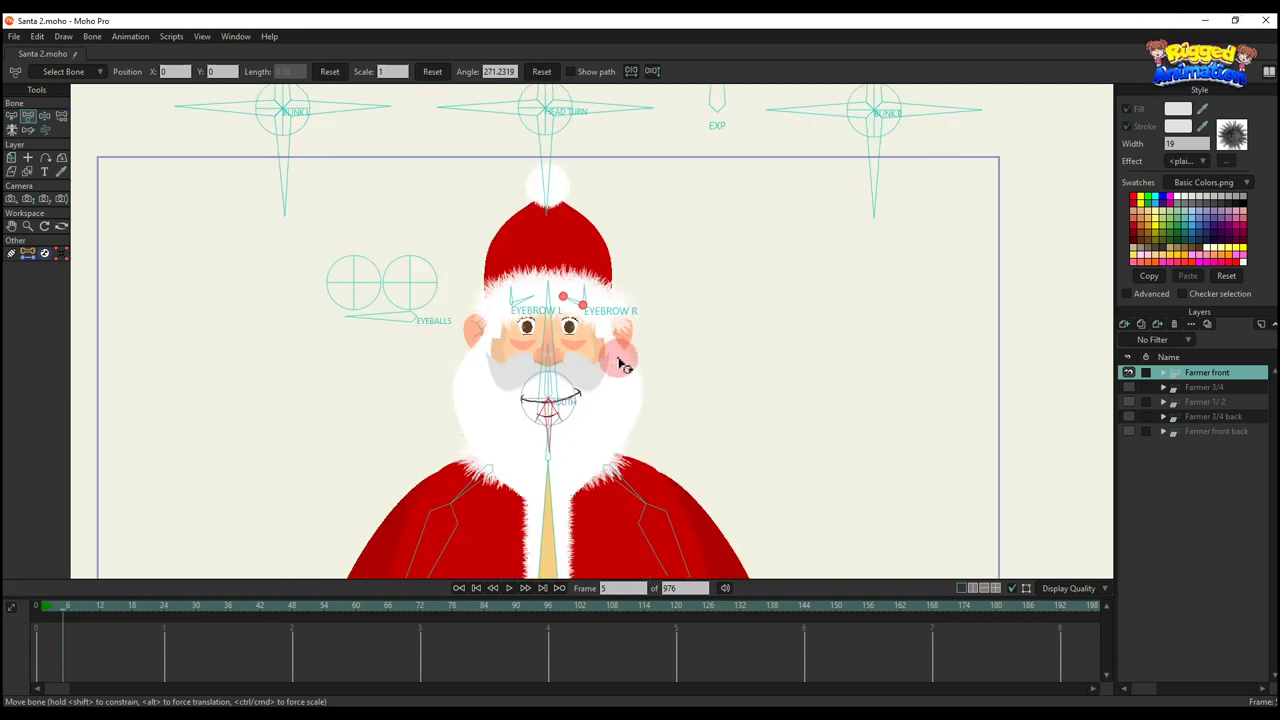
drag(648, 412, 593, 230)
scroll(590, 220, up, 3)
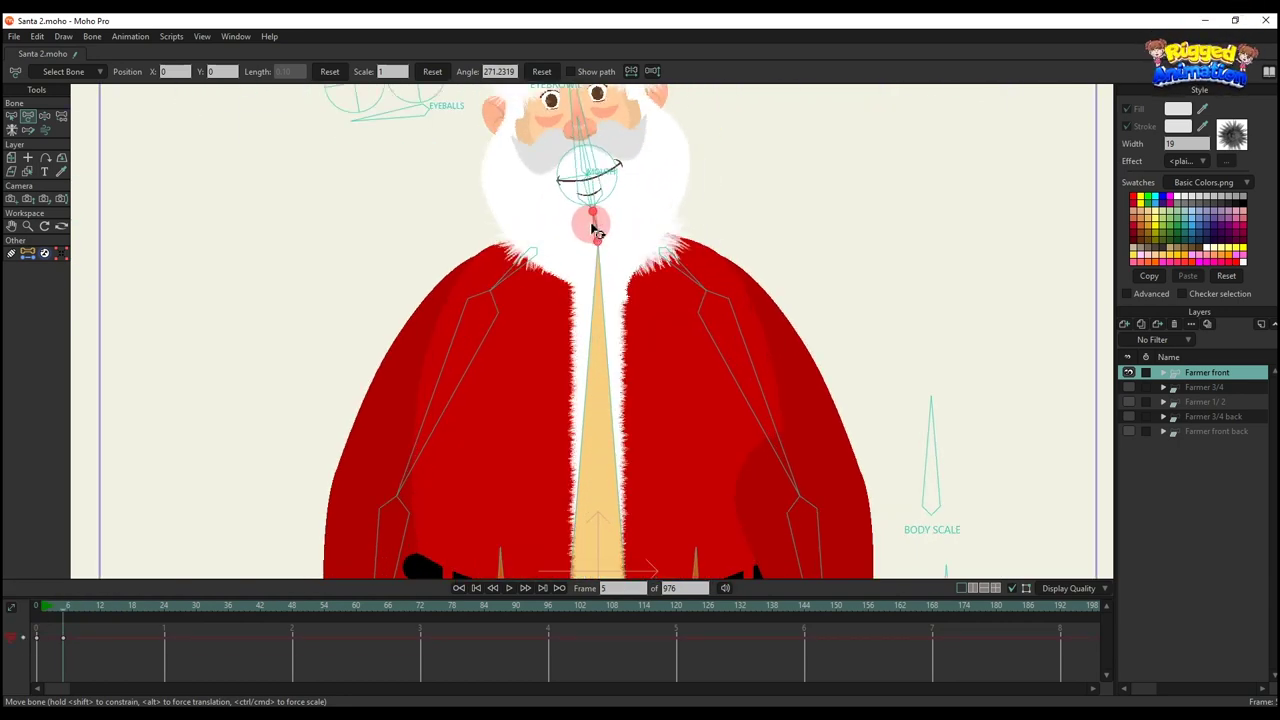
scroll(598, 250, down, 5)
drag(600, 314, 617, 334)
drag(600, 414, 598, 406)
drag(602, 511, 598, 430)
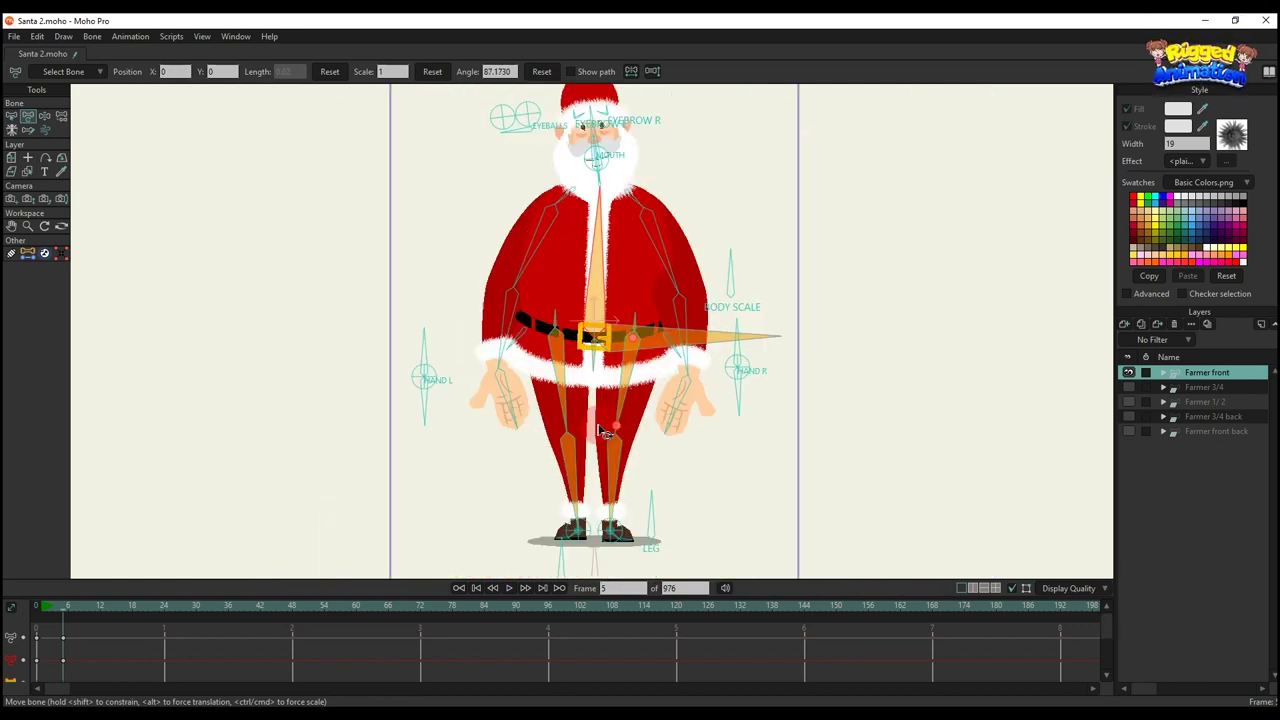
scroll(595, 370, up, 3)
mouse_move(605, 368)
mouse_down()
mouse_move(622, 360)
mouse_move(600, 374)
mouse_up()
drag(114, 652, 8, 556)
key(Delete)
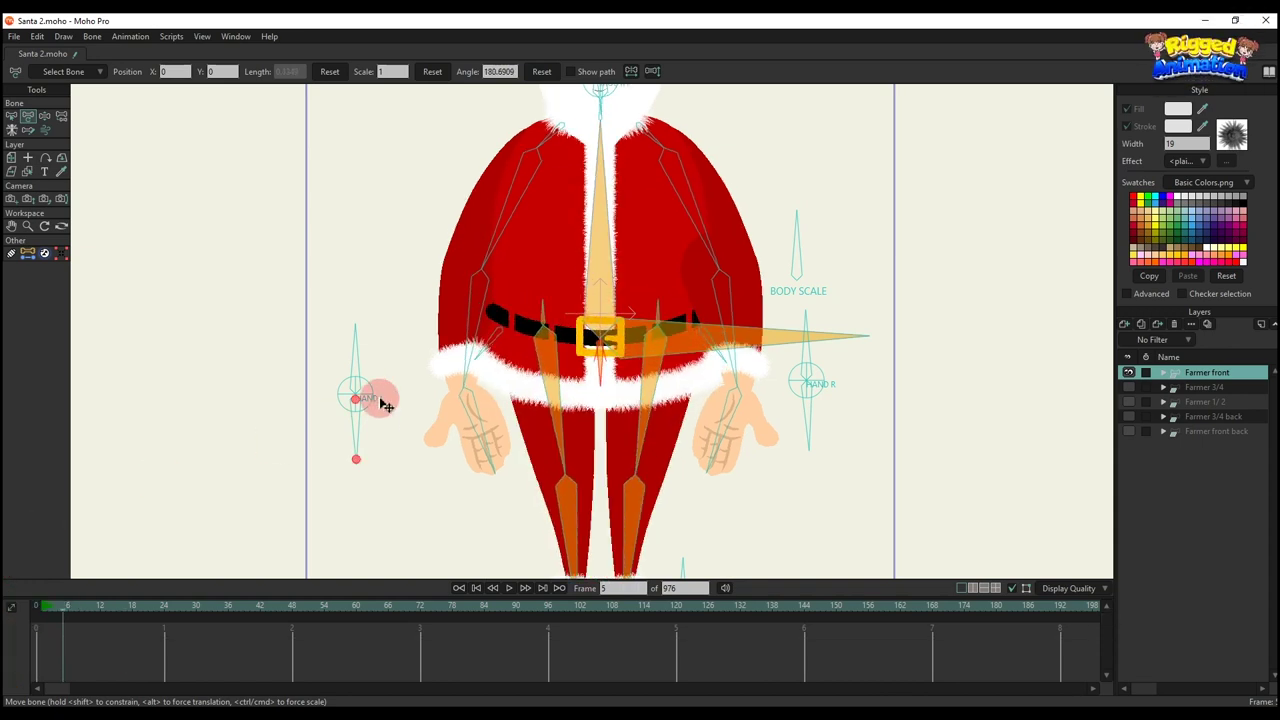
Raise both of Santa's arms out to the sides at frame 5 by rotating the arm bones
scroll(464, 350, down, 3)
scroll(490, 345, up, 2)
drag(508, 345, 484, 332)
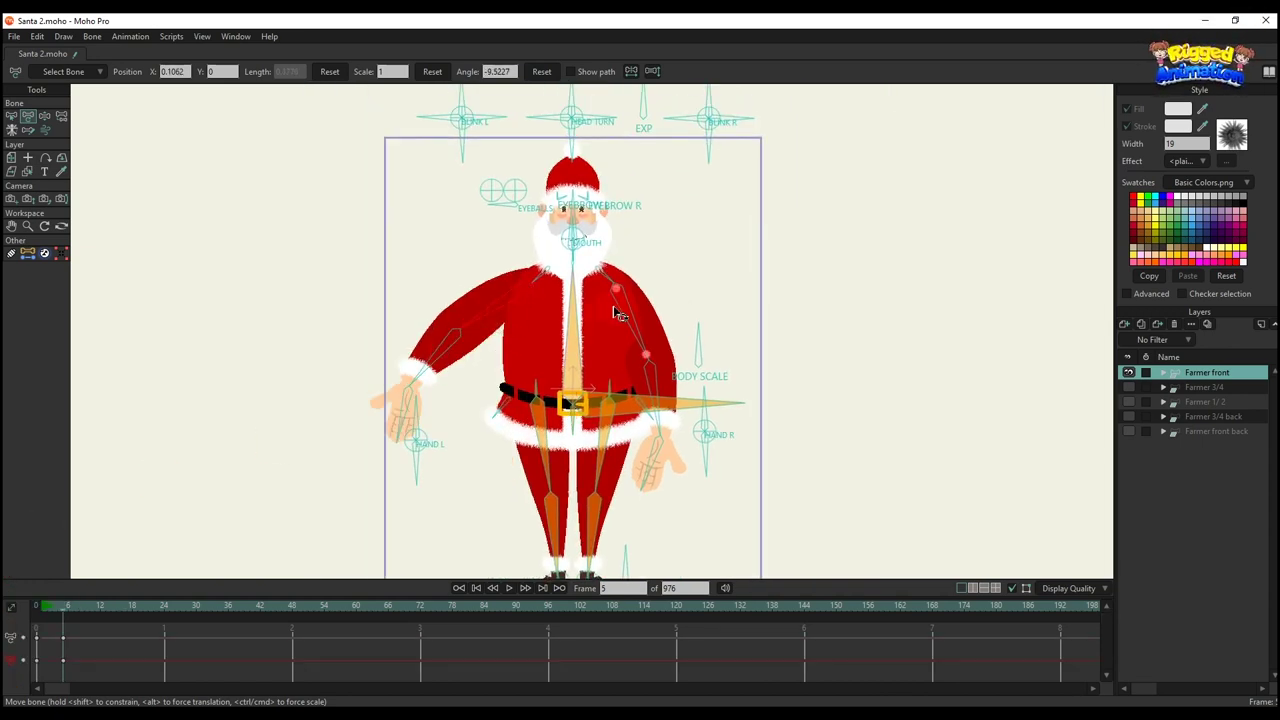
drag(648, 318, 670, 315)
scroll(601, 297, up, 2)
drag(530, 310, 519, 271)
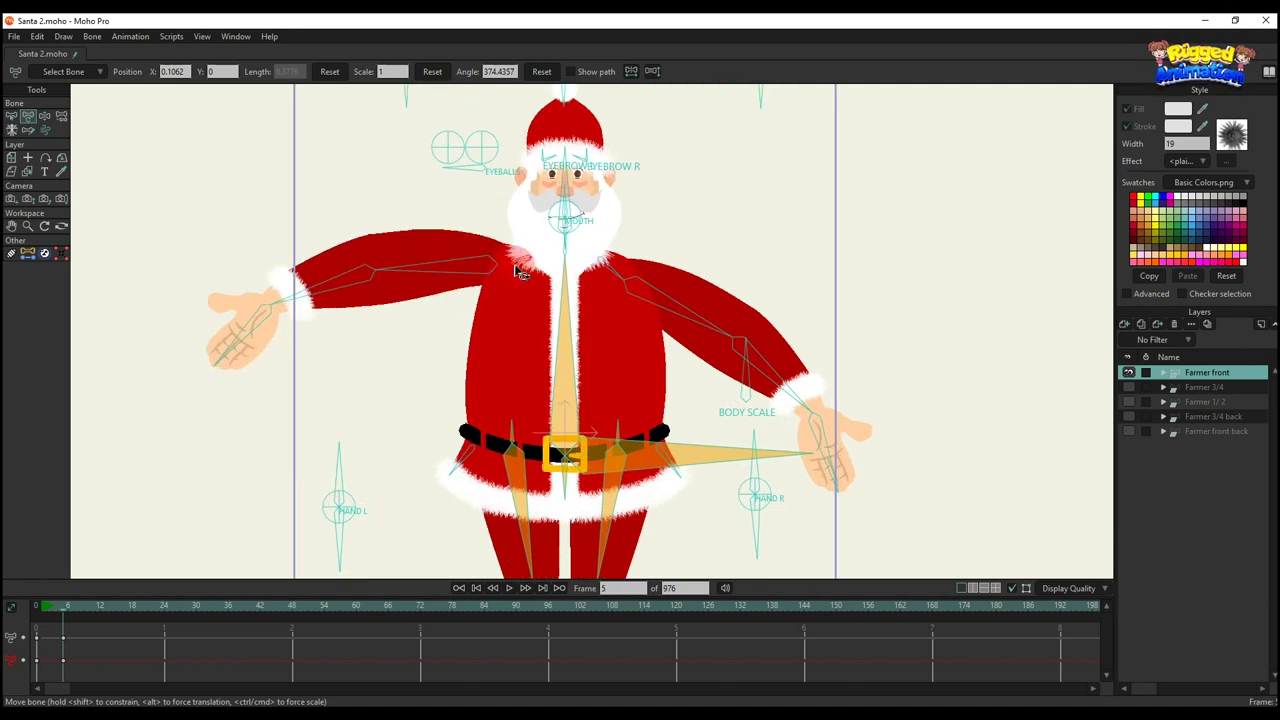
drag(612, 272, 645, 253)
scroll(577, 278, down, 2)
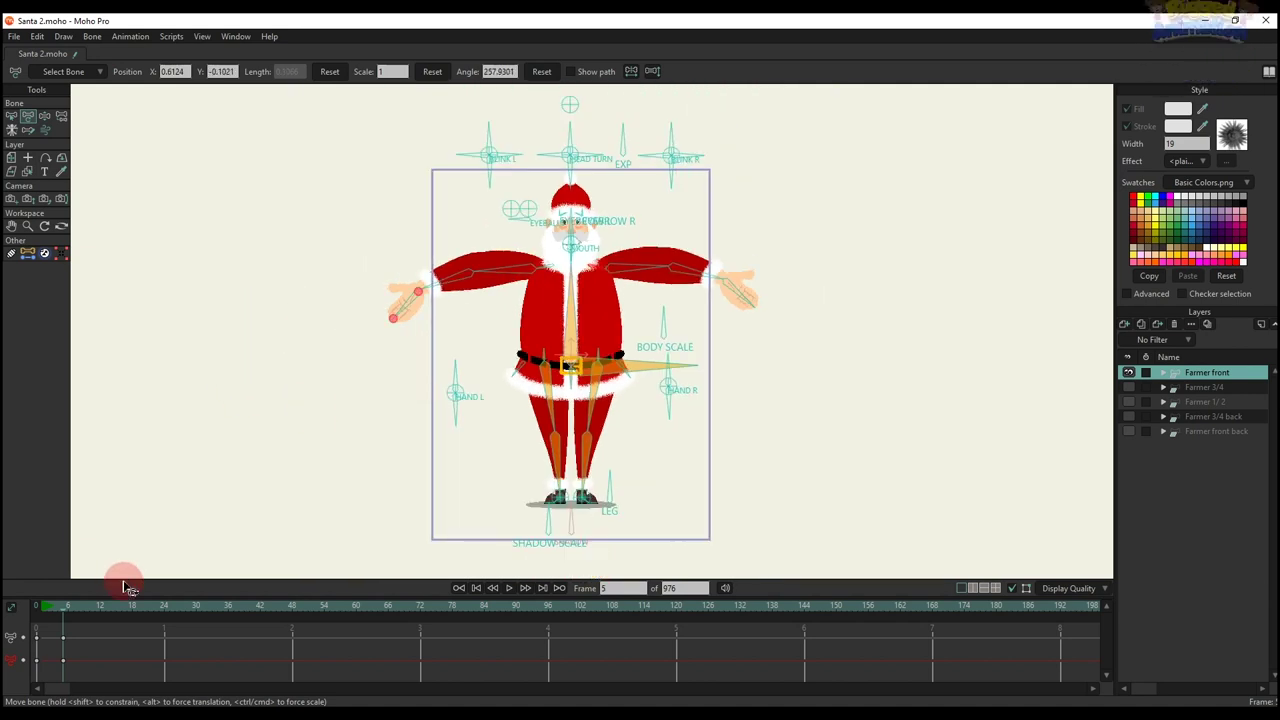
Bend both forearms upward at the elbows so that the hands point up beside the head
scroll(500, 250, up, 1)
drag(455, 272, 486, 189)
drag(733, 284, 692, 230)
drag(656, 187, 686, 199)
Change both hand shapes by rotating the upper HAND L control to 160 degrees and the upper HAND R control outward
drag(518, 356, 414, 489)
scroll(473, 330, up, 3)
scroll(496, 333, down, 2)
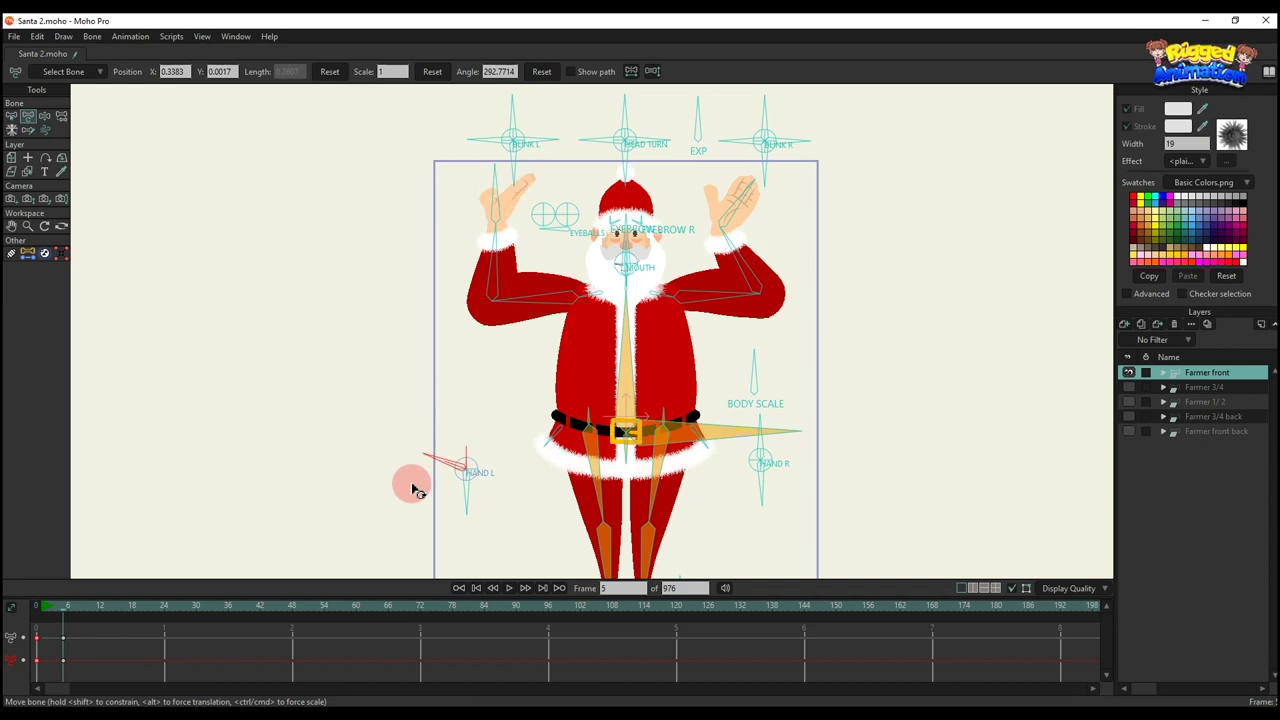
drag(786, 480, 815, 490)
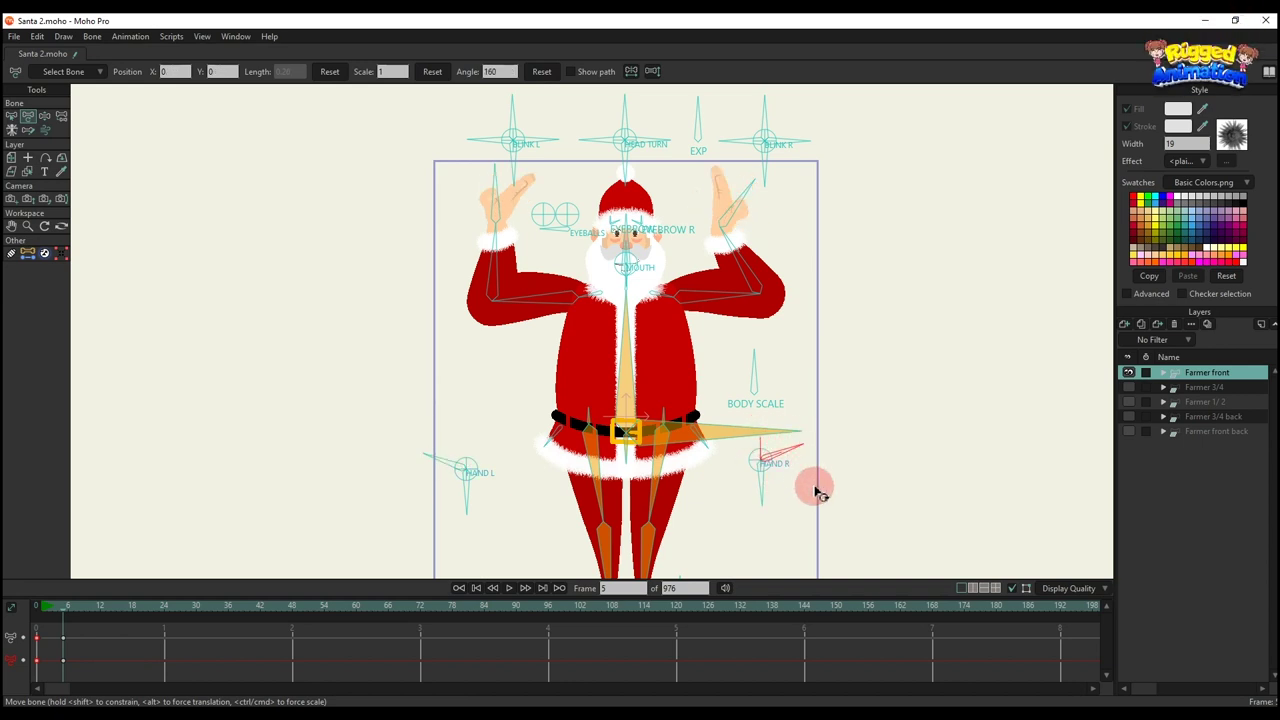
Fold both forearms inward across the chest by rotating the arm bones
drag(745, 268, 675, 365)
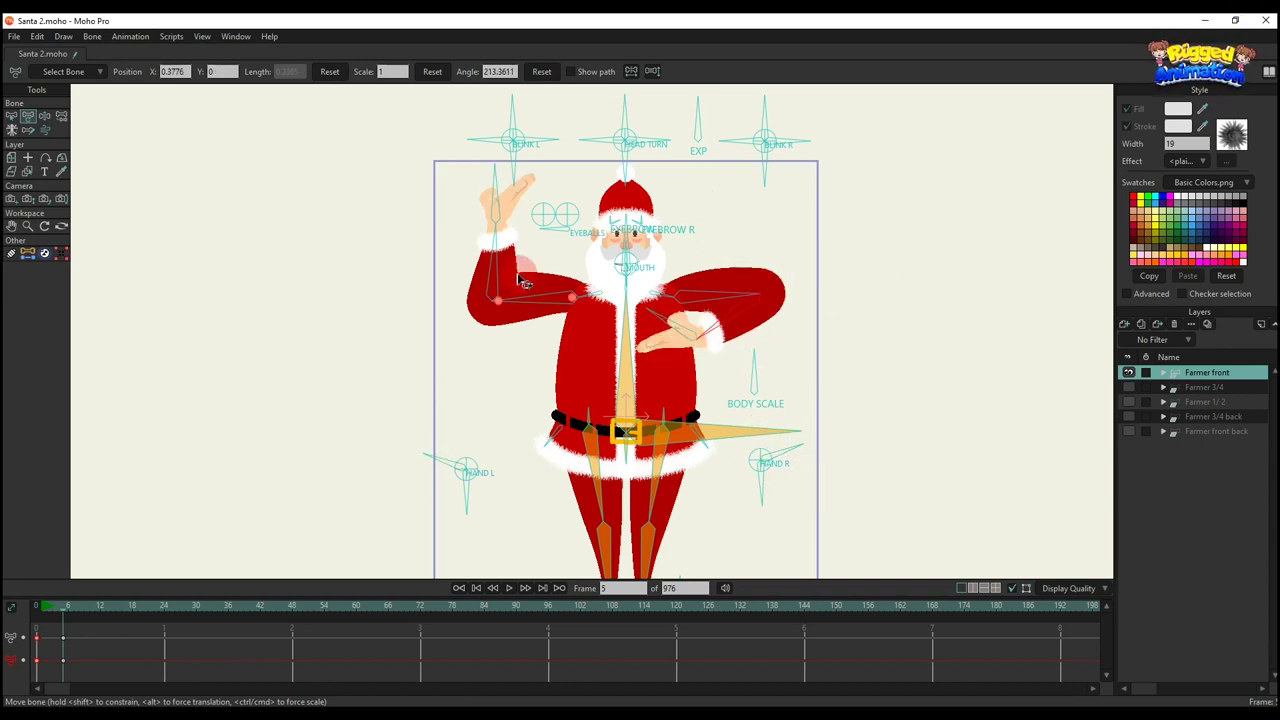
drag(522, 282, 452, 402)
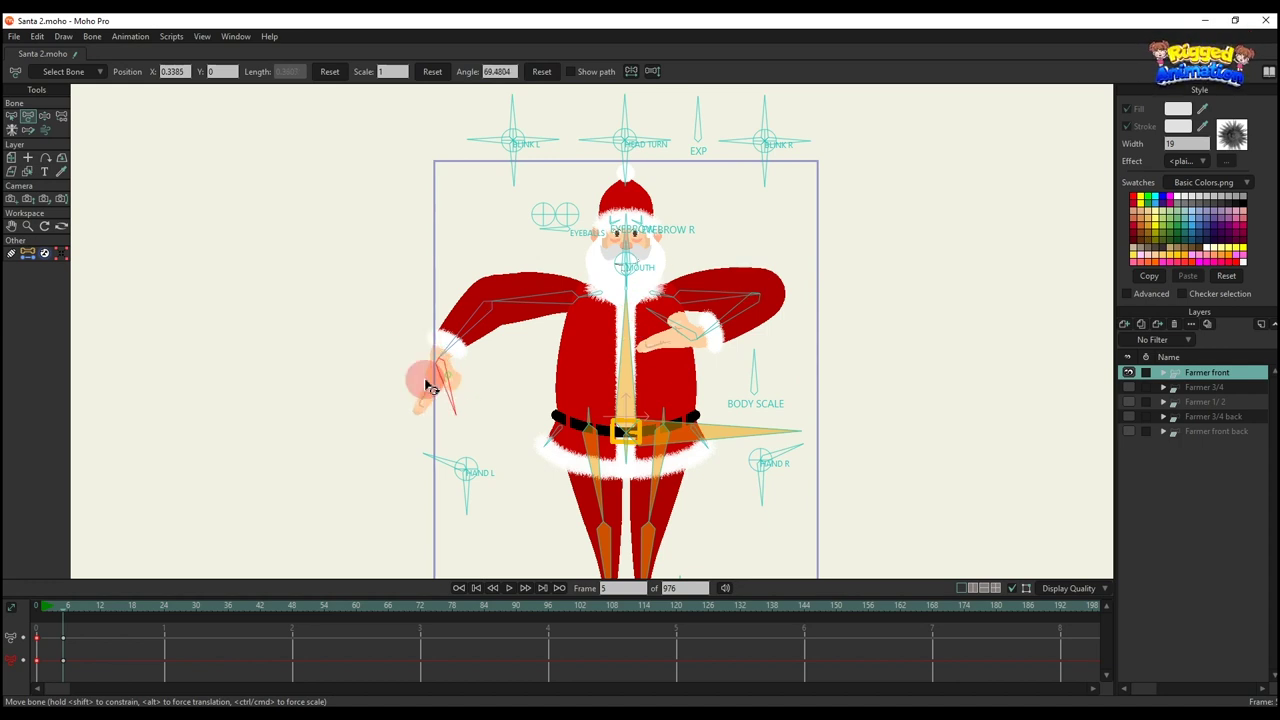
drag(478, 349, 633, 357)
Swap both hand shapes by rotating the lower HAND L and HAND R controls, and delete the test keyframes to reset the pose
click(461, 493)
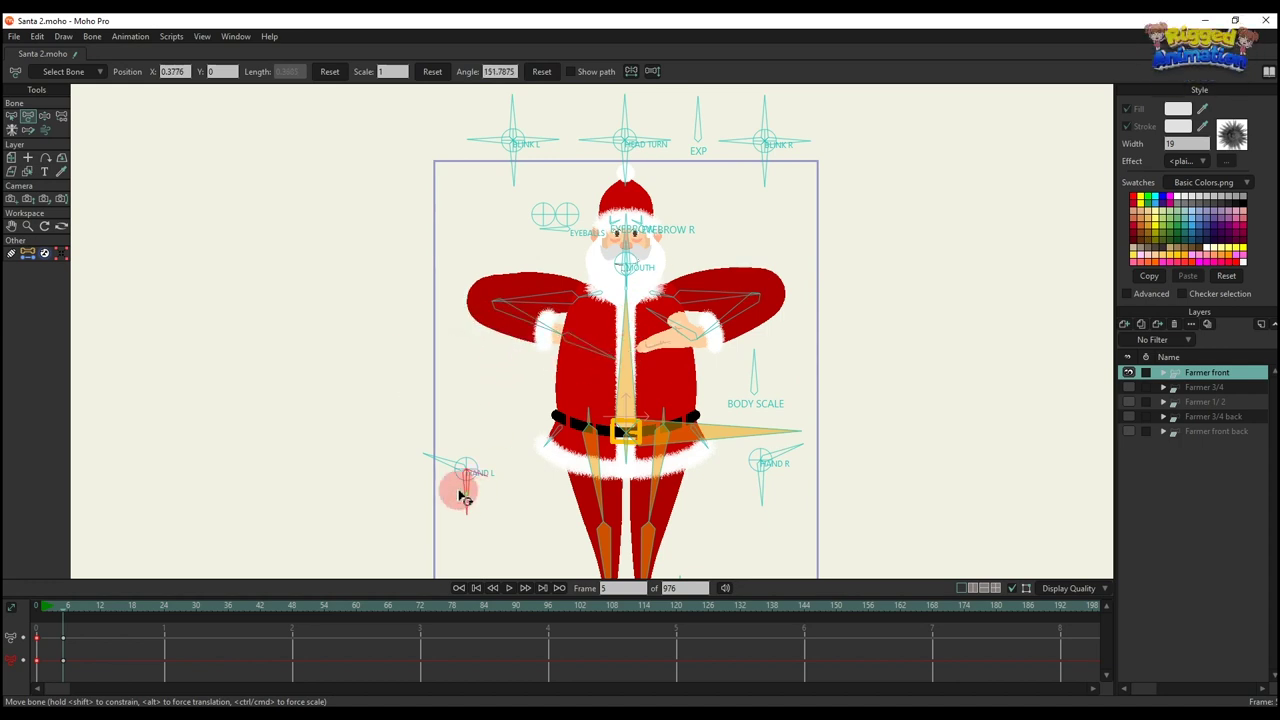
drag(428, 487, 580, 412)
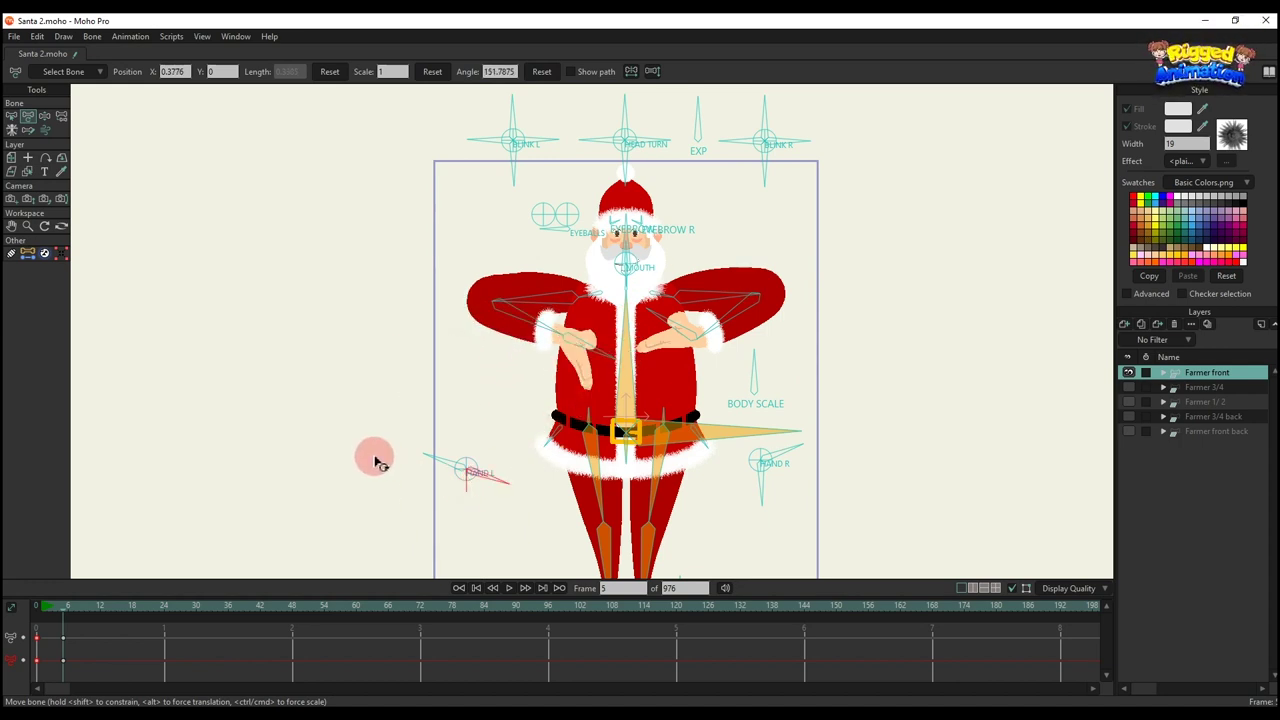
key(ctrl+z)
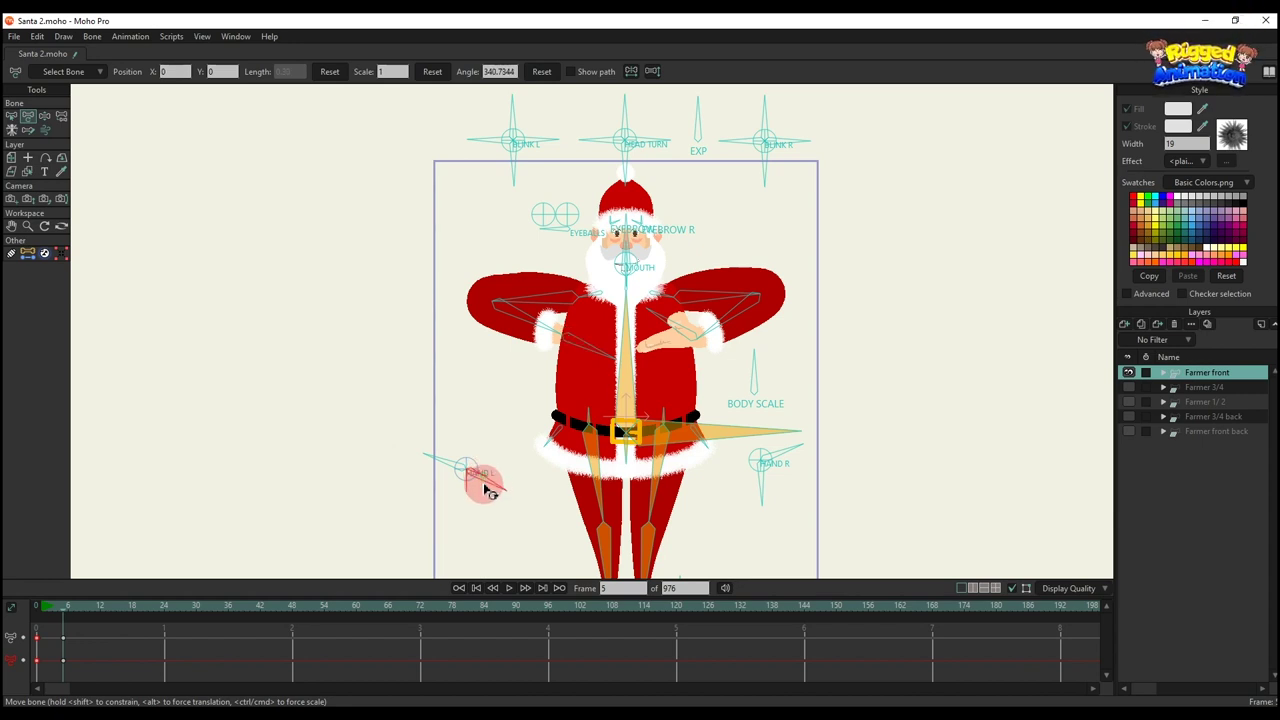
click(762, 485)
drag(752, 480, 697, 440)
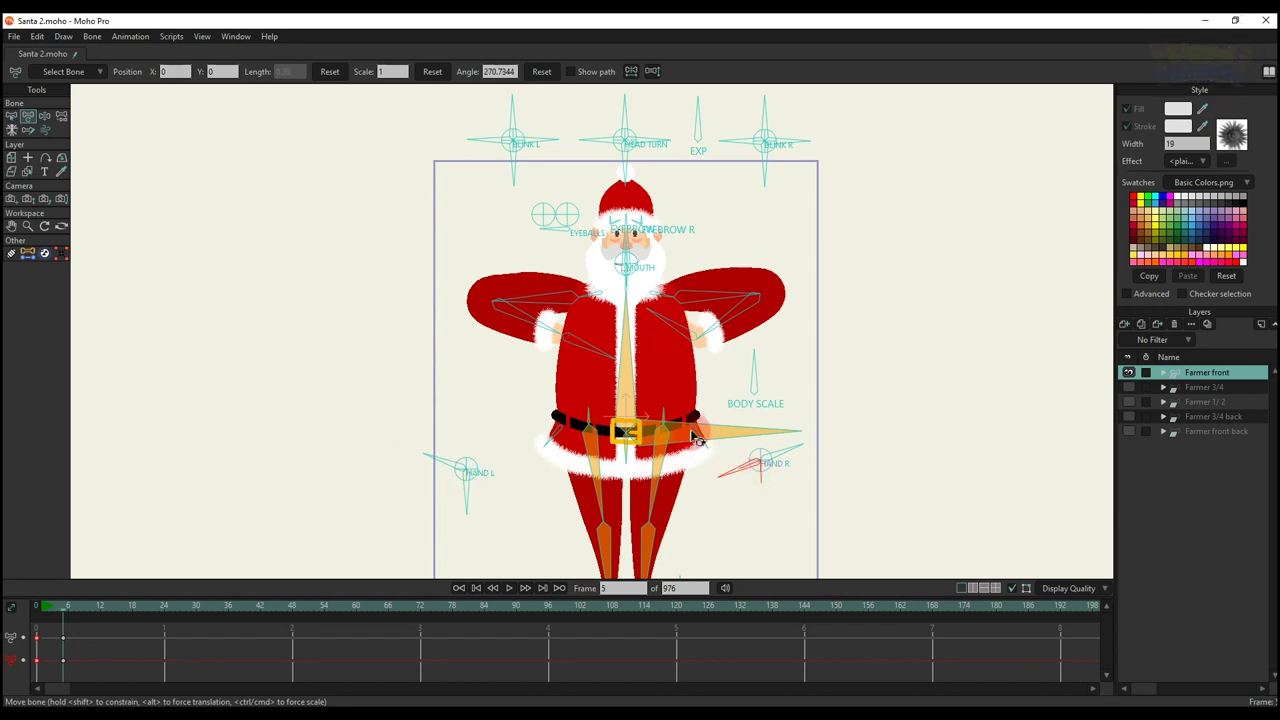
key(Delete)
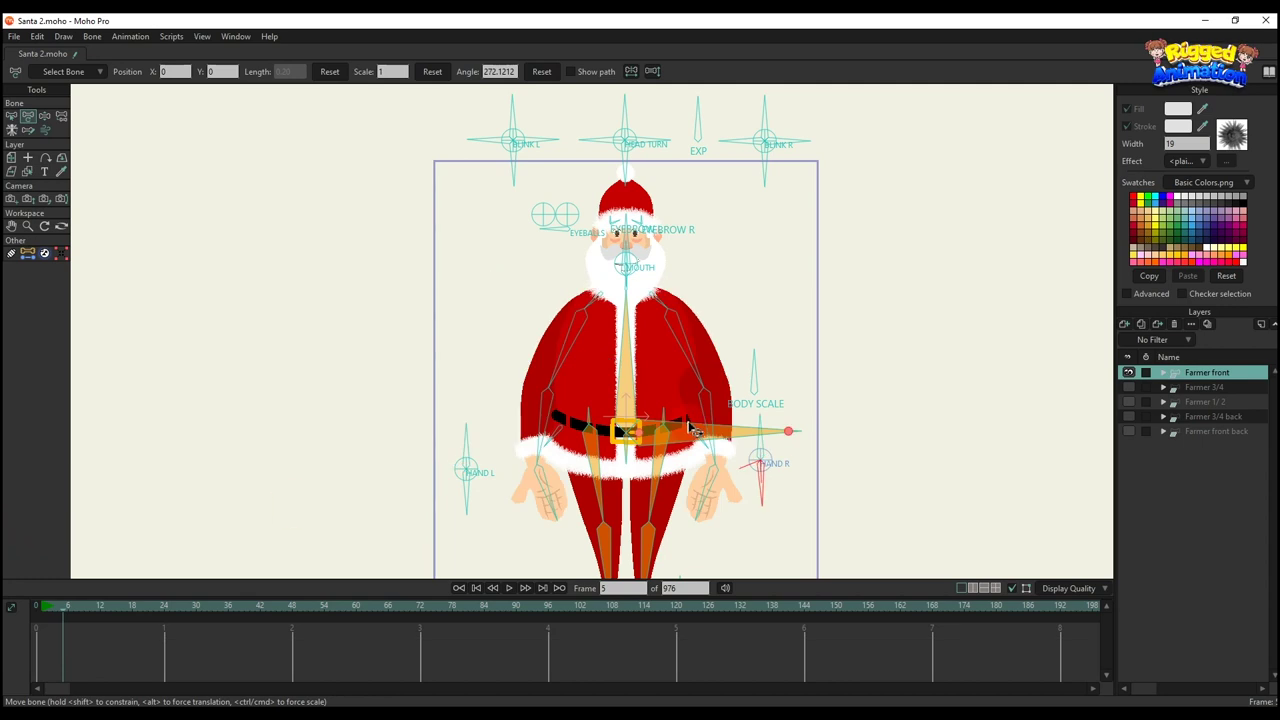
Test the BODY SCALE control by rotating it to either side, and undo the change
drag(748, 370, 643, 405)
scroll(678, 373, down, 2)
drag(719, 383, 790, 364)
key(ctrl+z)
Rotate the lower HAND R and HAND L controls to change the hand shapes, and fold both forearms across Santa's belly
click(745, 447)
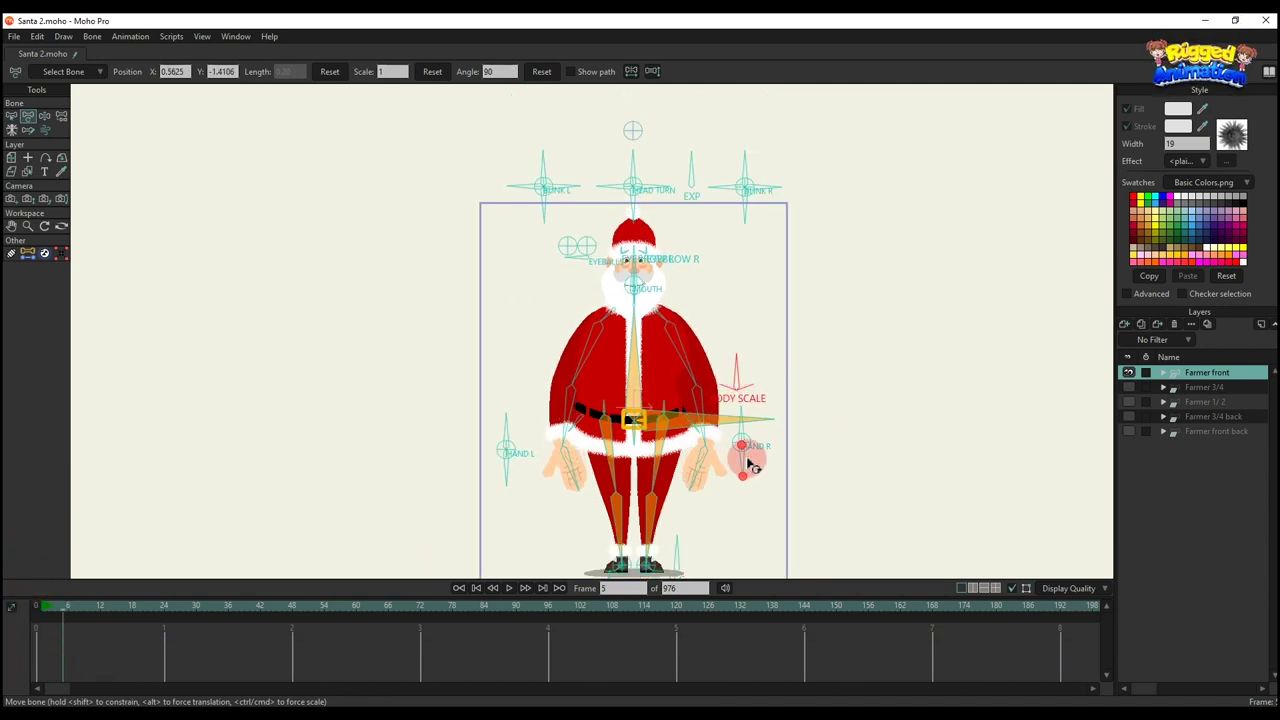
scroll(715, 453, up, 2)
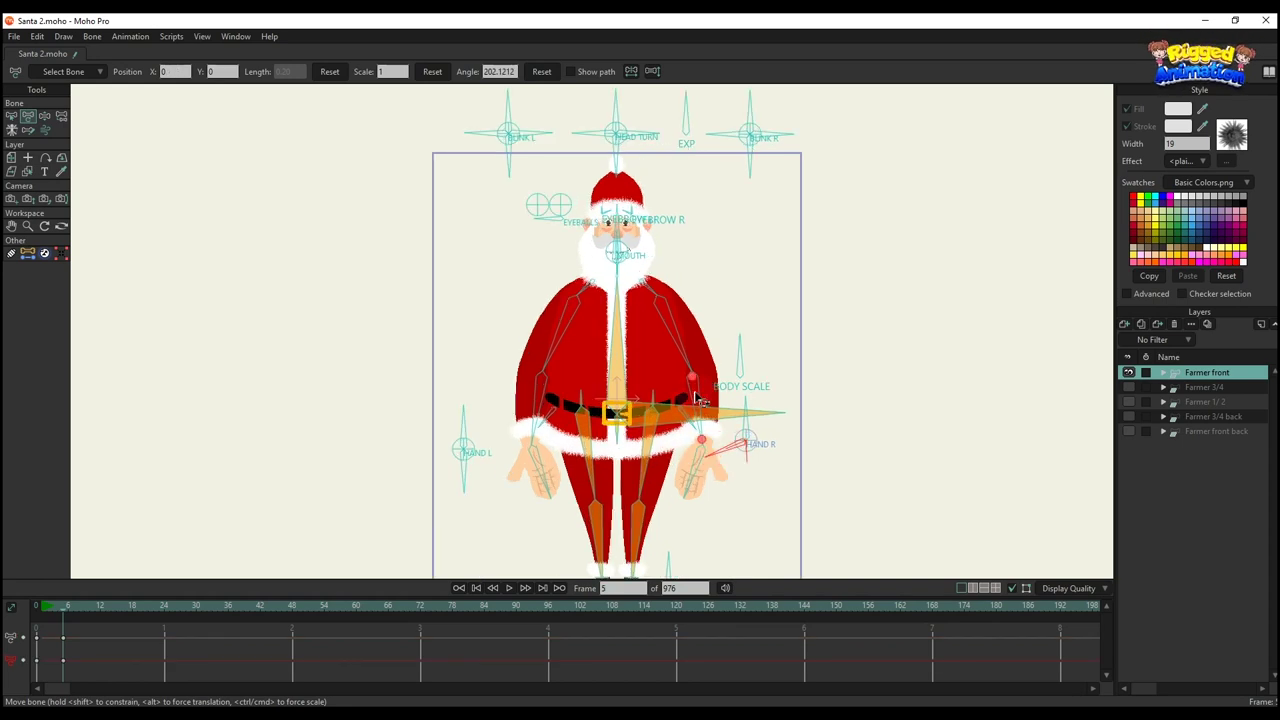
drag(697, 396, 523, 415)
drag(678, 398, 688, 349)
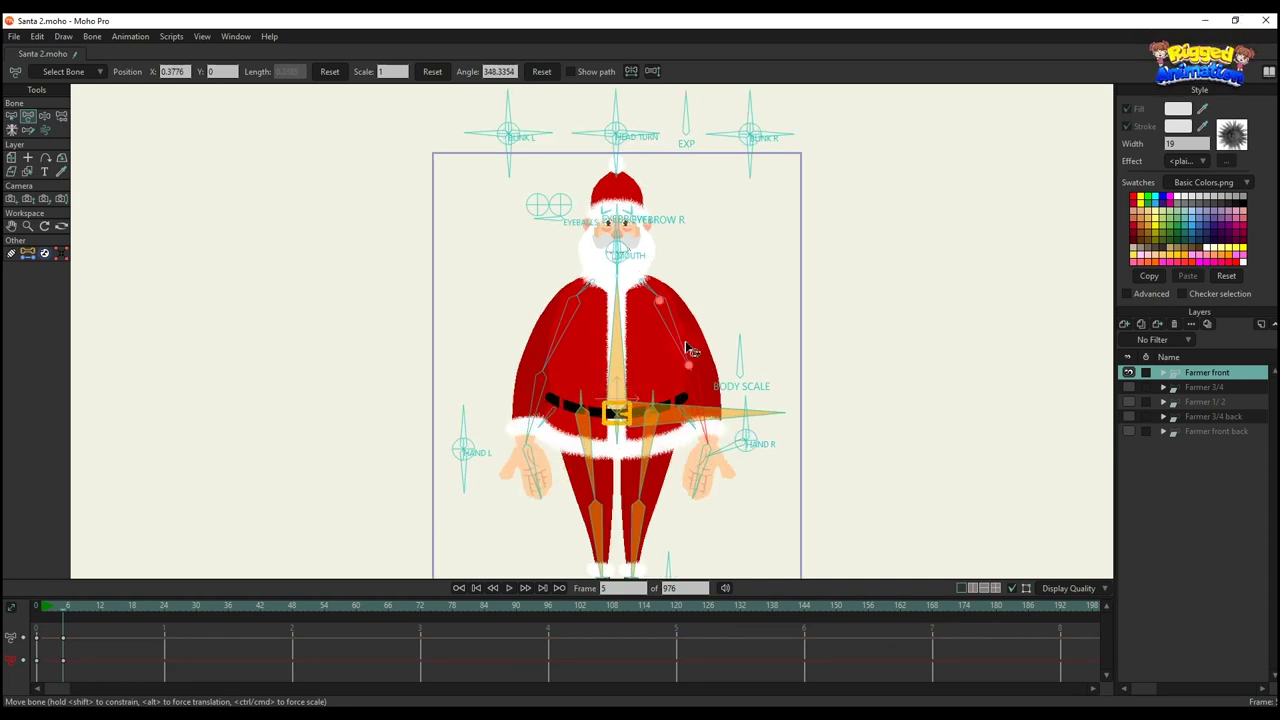
drag(705, 400, 597, 385)
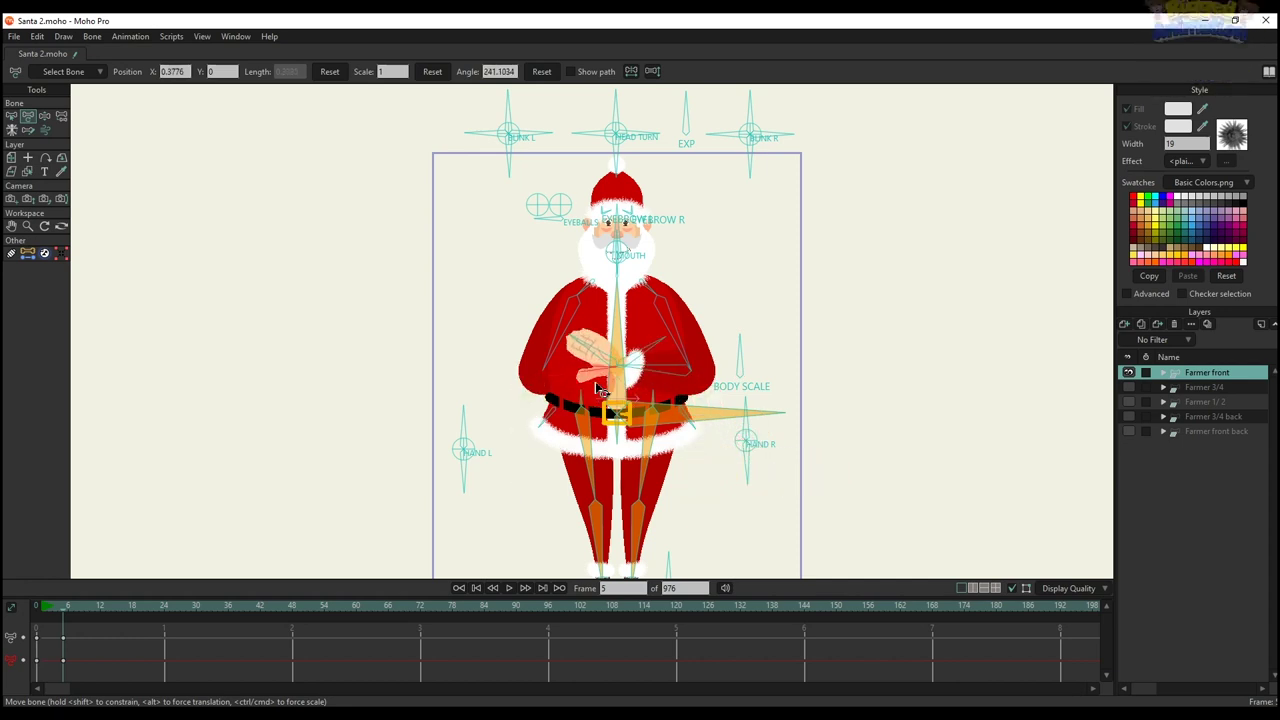
mouse_move(461, 478)
mouse_down()
mouse_move(526, 453)
mouse_move(451, 480)
mouse_move(462, 500)
mouse_up()
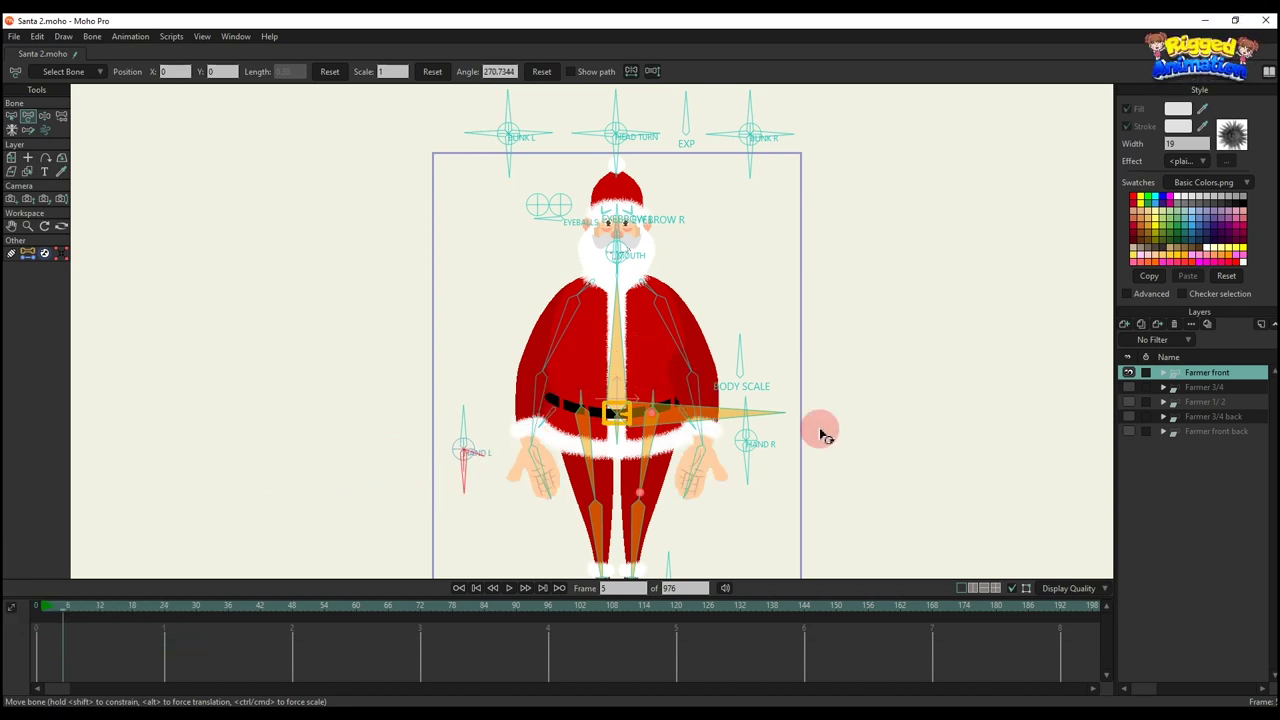
Test the leg rig by rotating the LEG control and crossing one bent leg behind the other, and undo the last changes
scroll(748, 417, down, 2)
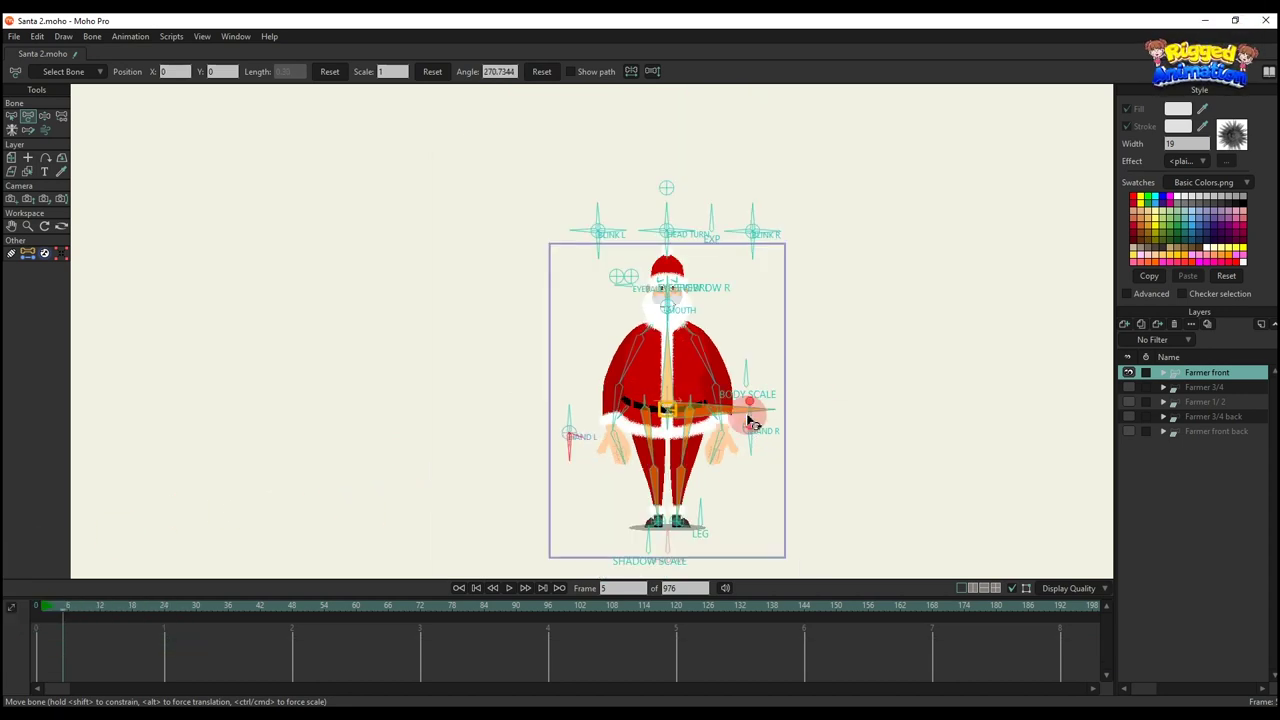
scroll(686, 414, up, 5)
drag(668, 473, 580, 420)
scroll(580, 429, up, 3)
drag(848, 457, 617, 651)
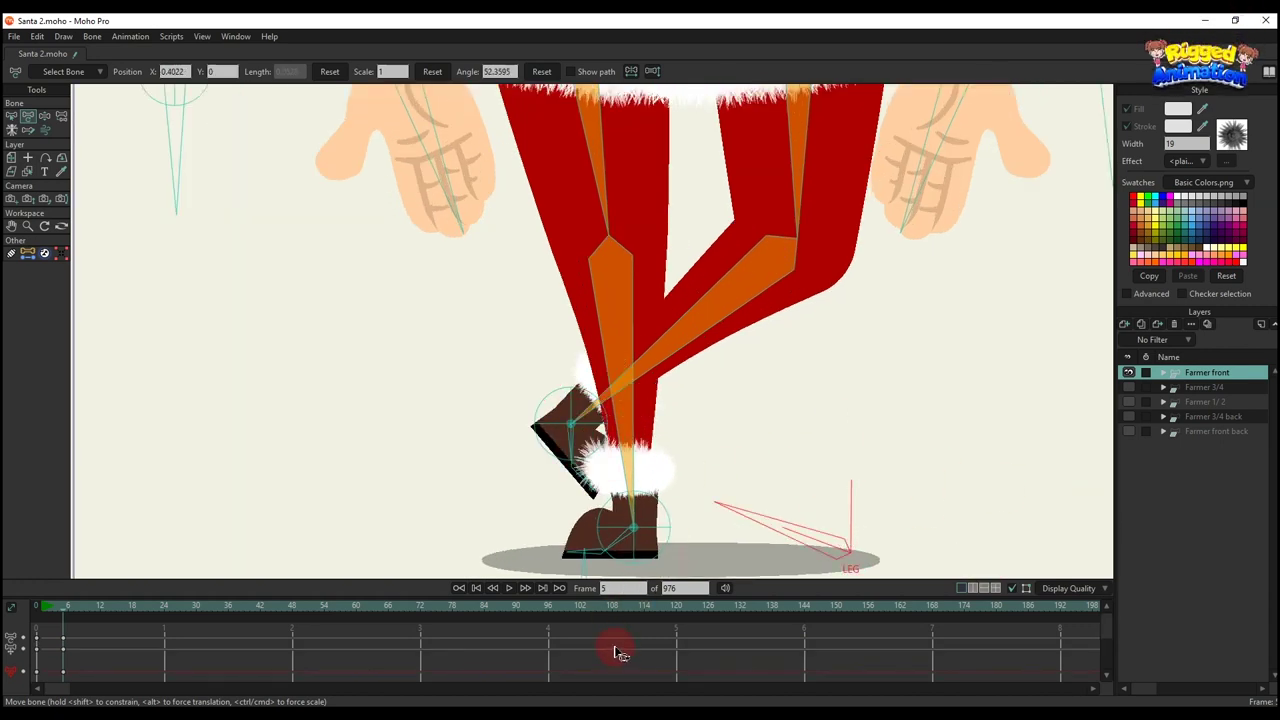
scroll(666, 505, down, 2)
scroll(666, 430, down, 2)
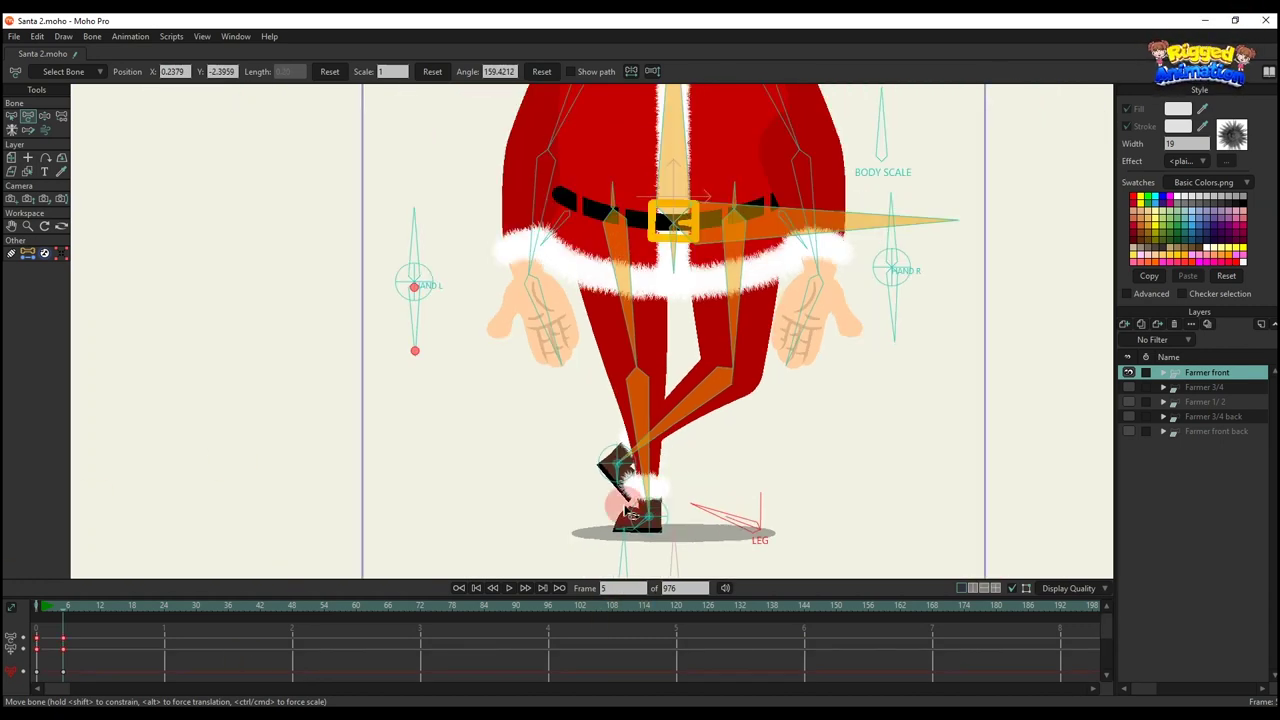
key(ctrl+z)
key(ctrl+z)
Test the SHADOW SCALE control below the feet, and delete all test keyframes to reset the pose
drag(635, 518, 449, 506)
drag(173, 644, 4, 536)
key(Delete)
scroll(712, 320, down, 4)
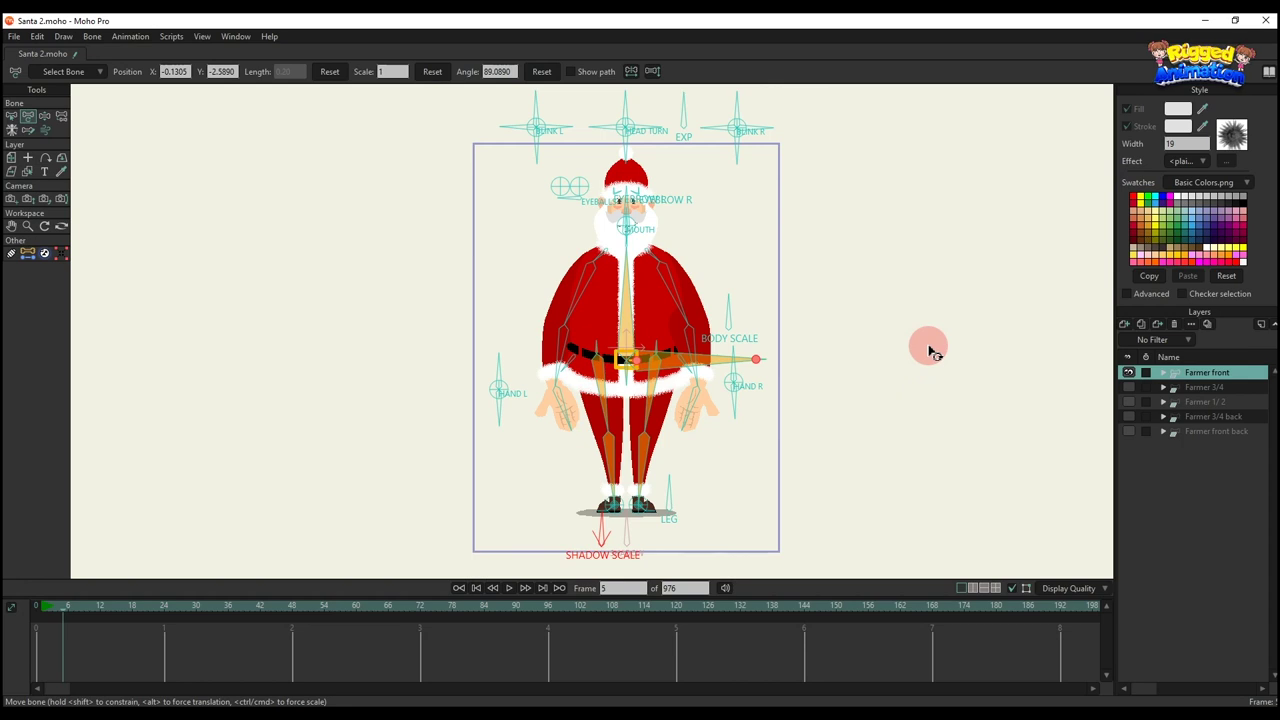
Insert the WALK action into the timeline at frame 5 and play back the walk cycle
key(ctrl+k)
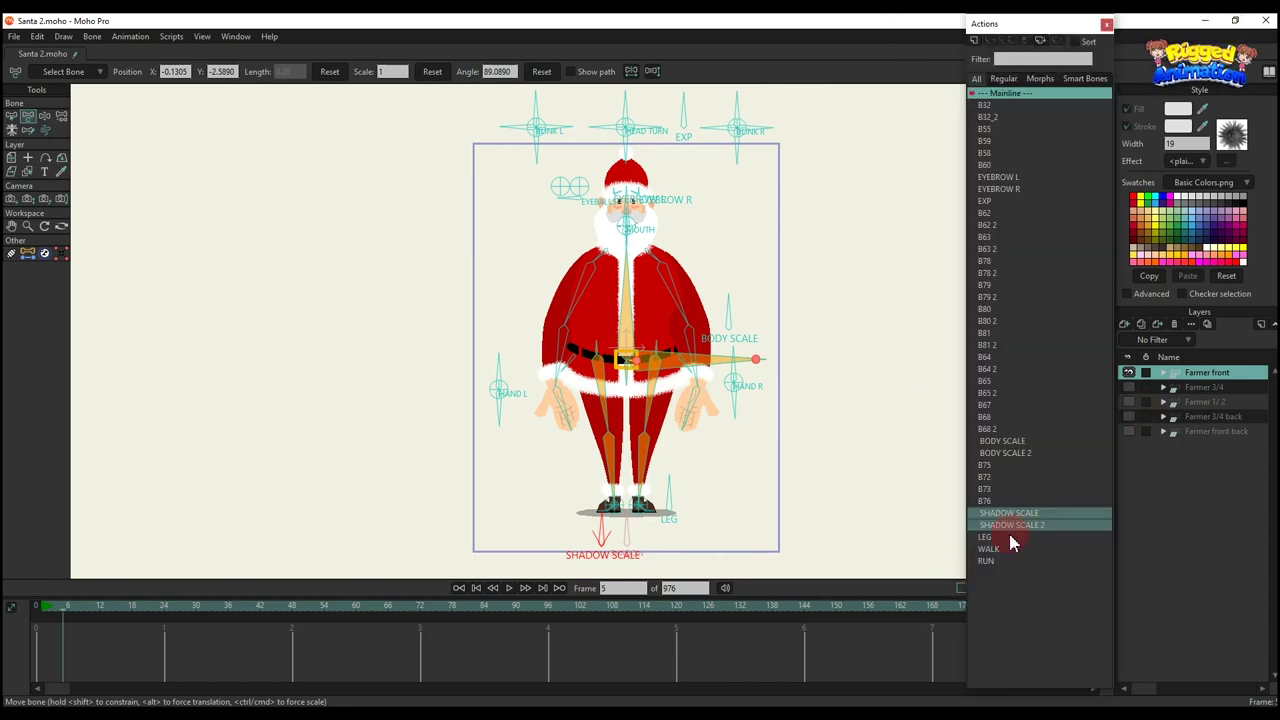
click(1010, 548)
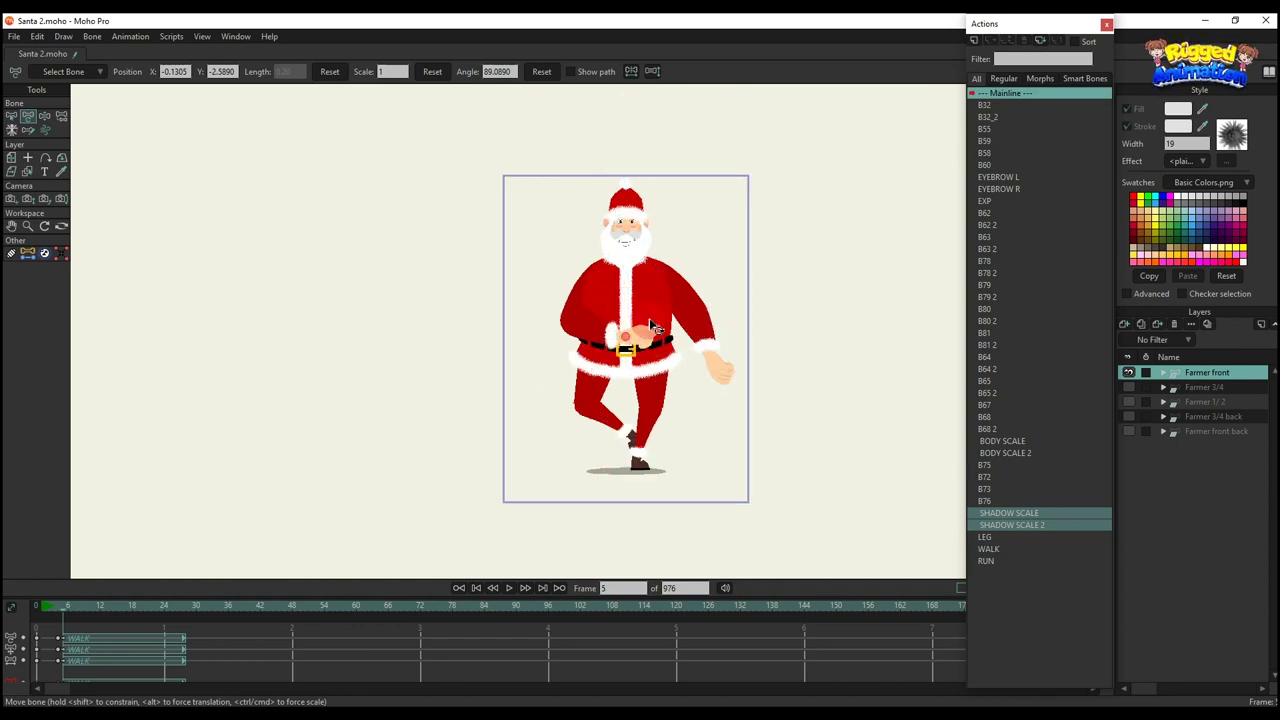
scroll(672, 332, up, 2)
drag(732, 337, 726, 327)
key(space)
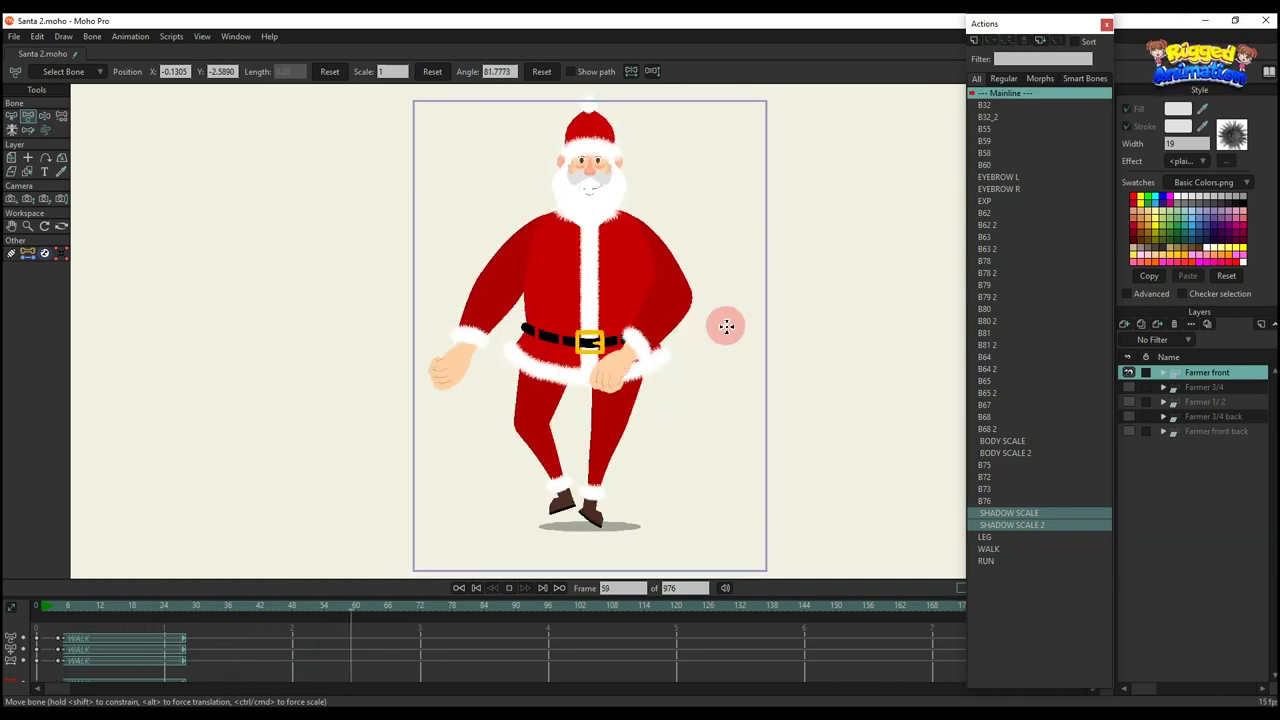
Insert the RUN action at frame 79 and play back the run cycle
click(986, 561)
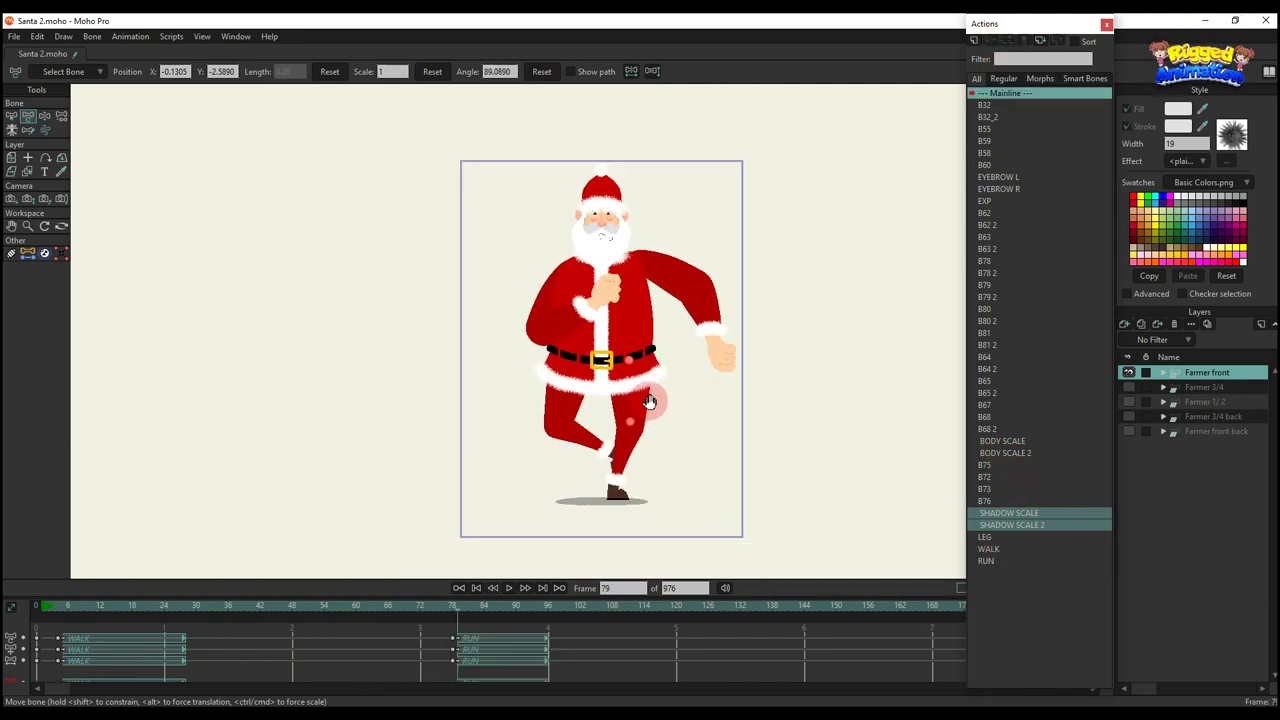
key(space)
scroll(650, 401, up, 1)
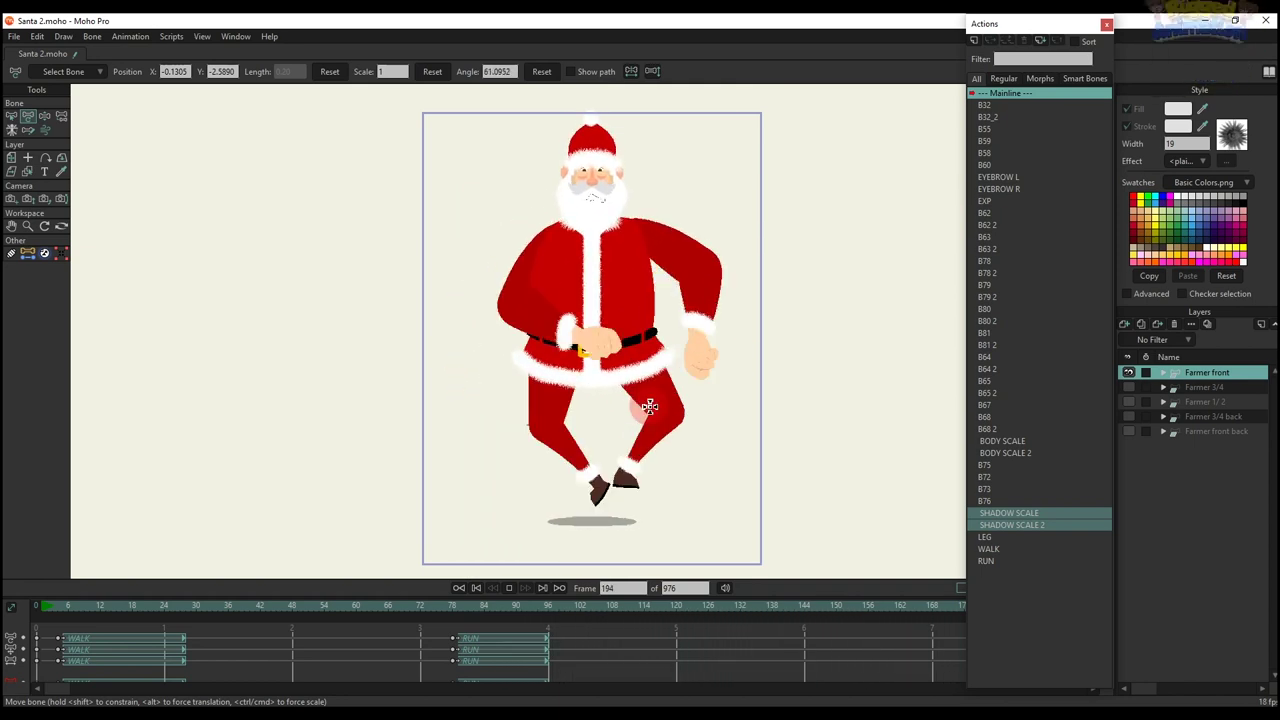
key(space)
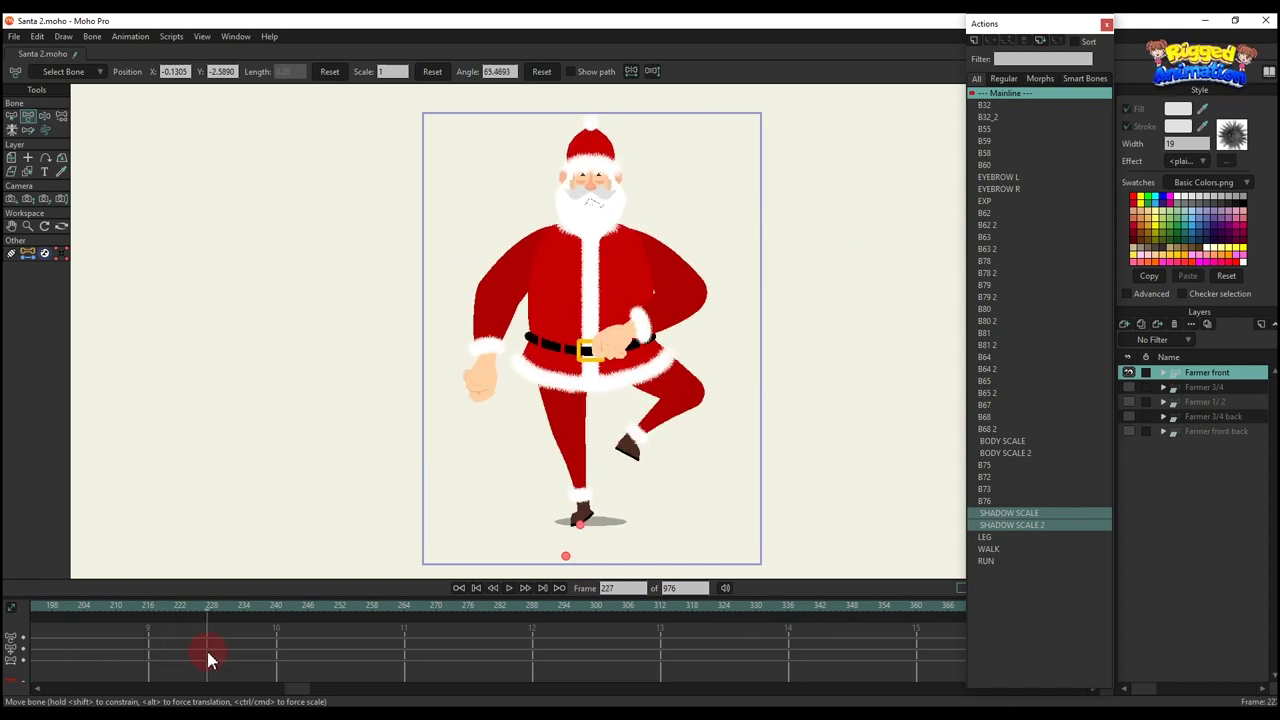
Delete the WALK and RUN clips with their keyframes, and switch the visible character from Farmer front to Farmer 3/4
drag(324, 680, 5, 698)
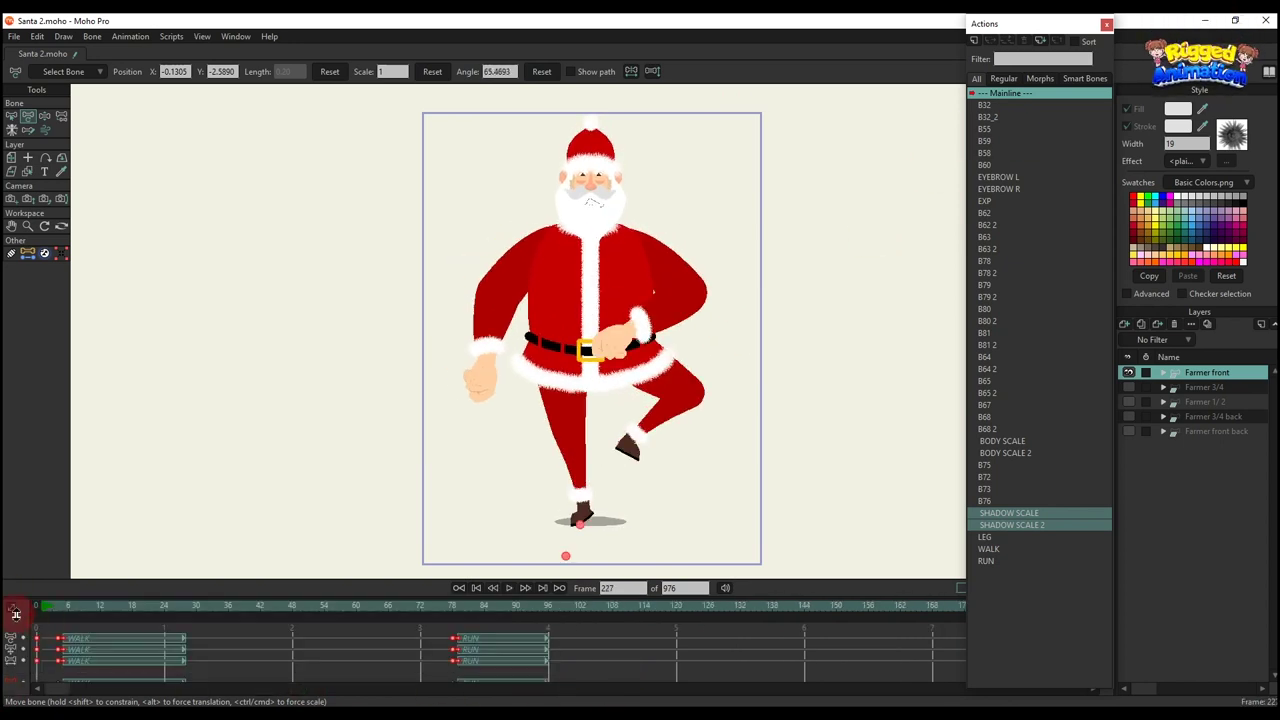
click(42, 608)
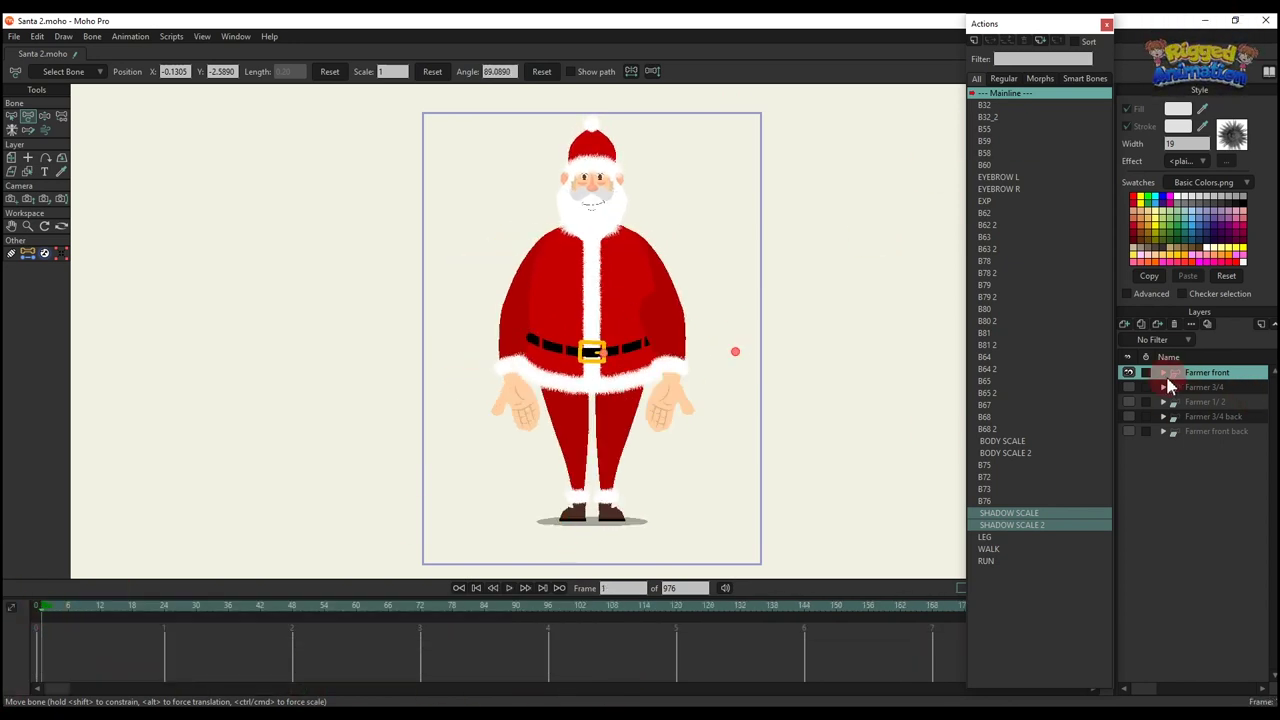
click(1131, 375)
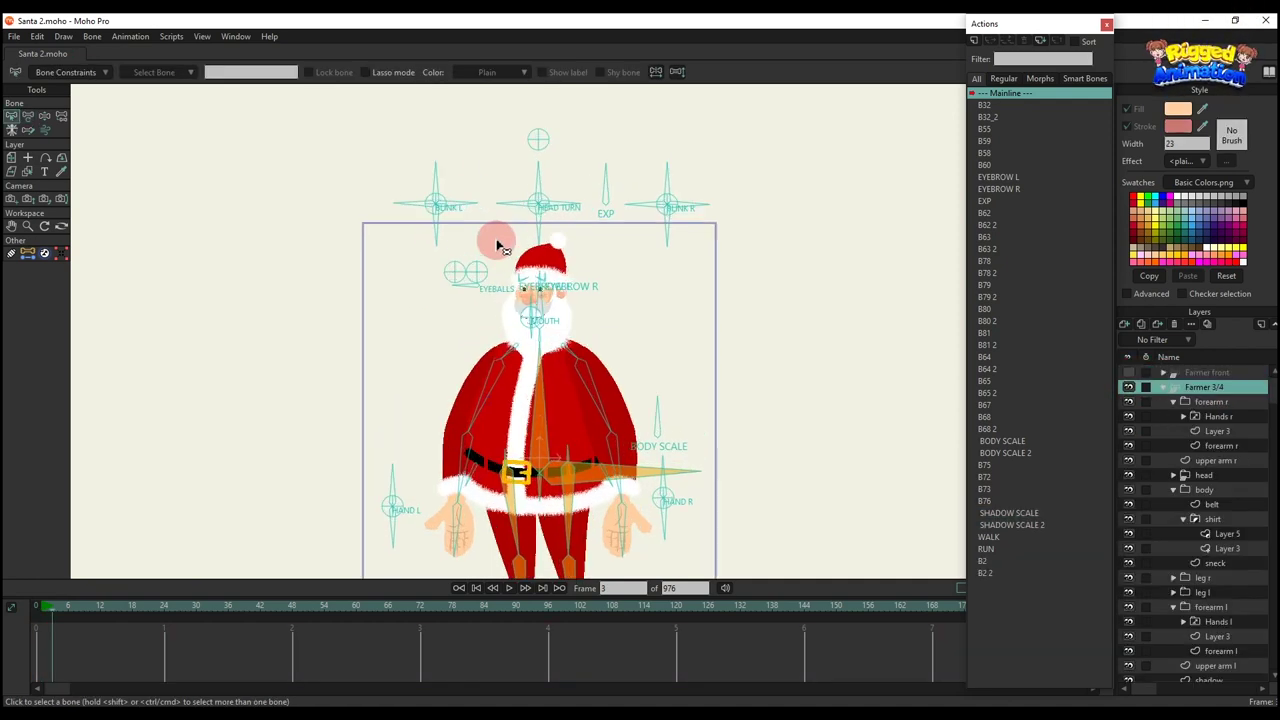
Test the BLINK L control of the 3/4 view at frame 3 by rotating its bones, and delete the resulting keyframes
scroll(546, 200, up, 6)
key(t)
drag(520, 188, 500, 220)
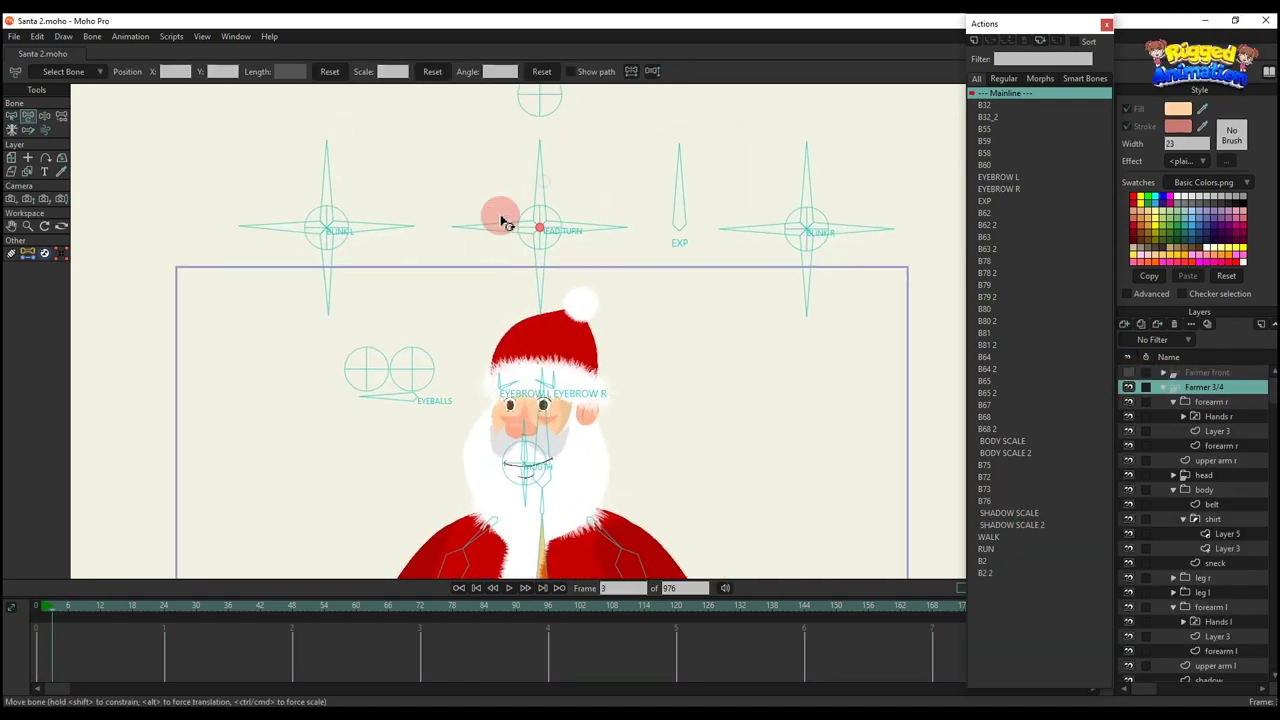
drag(340, 170, 389, 246)
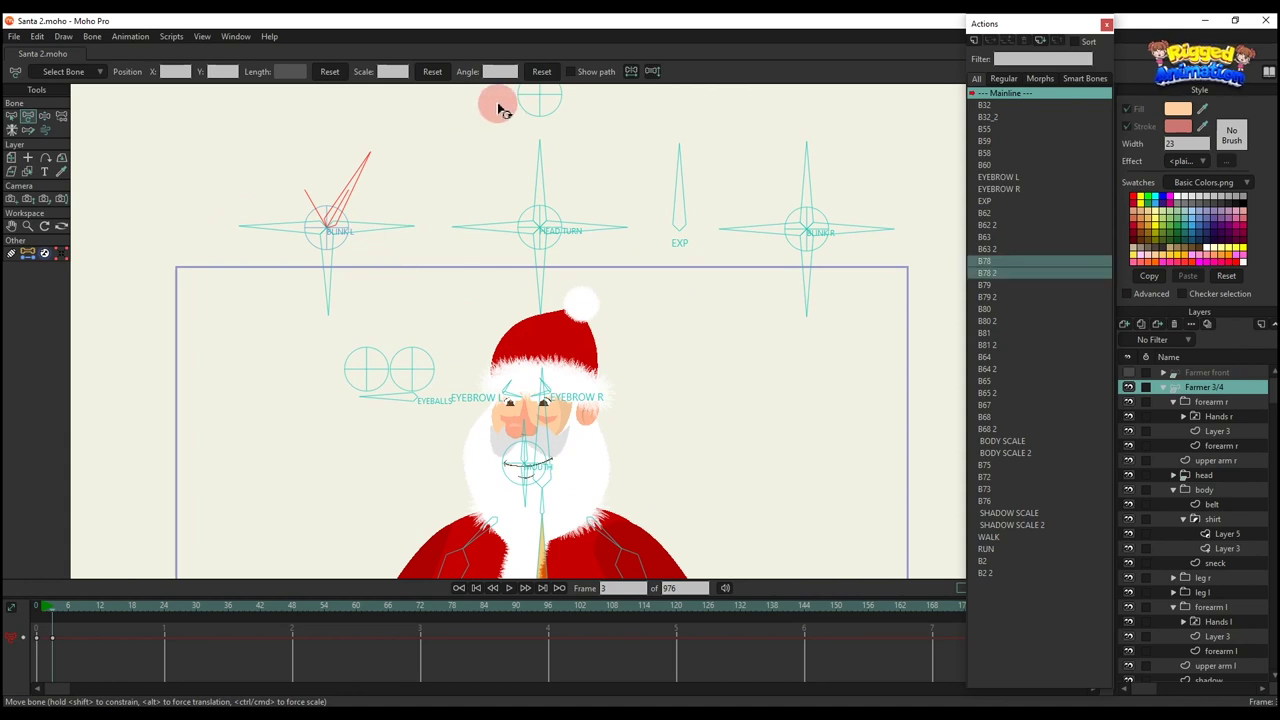
click(541, 74)
drag(314, 209, 400, 265)
drag(77, 649, 27, 608)
key(Delete)
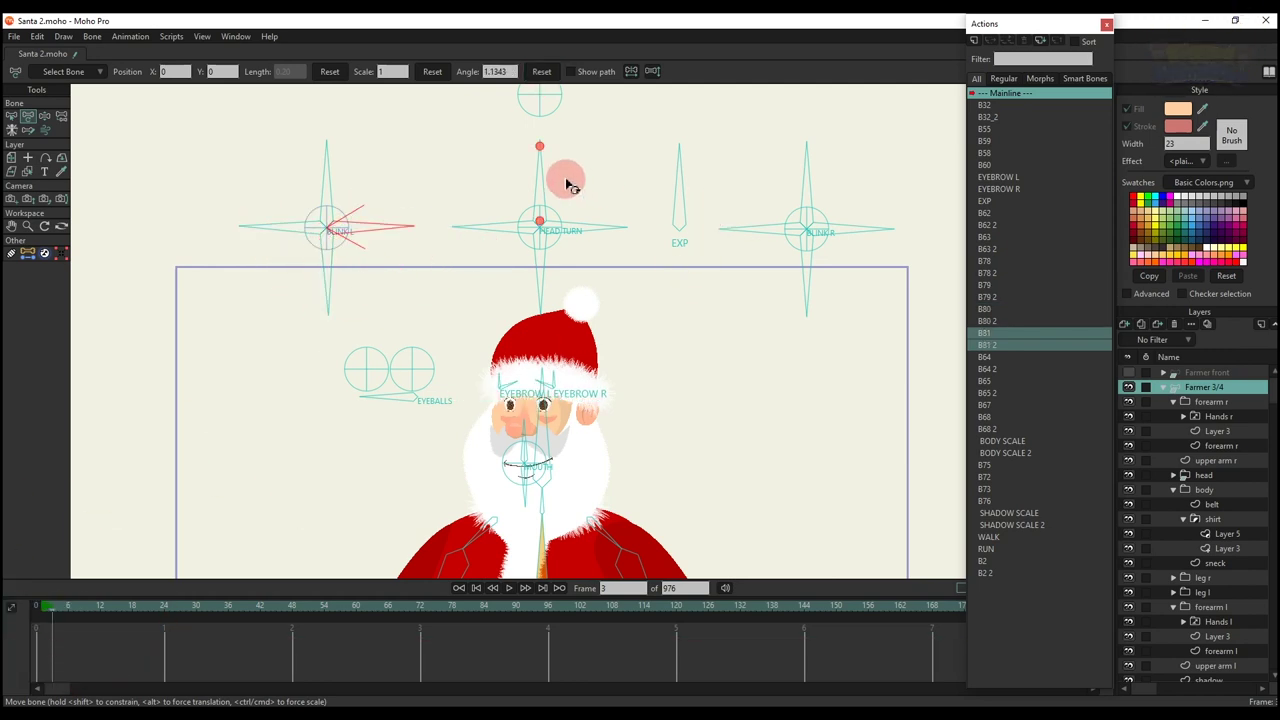
Test the 3/4 view's head movement by rotating the upper, lower and both side bones of the HEAD TURN control
drag(542, 170, 626, 214)
drag(493, 228, 465, 173)
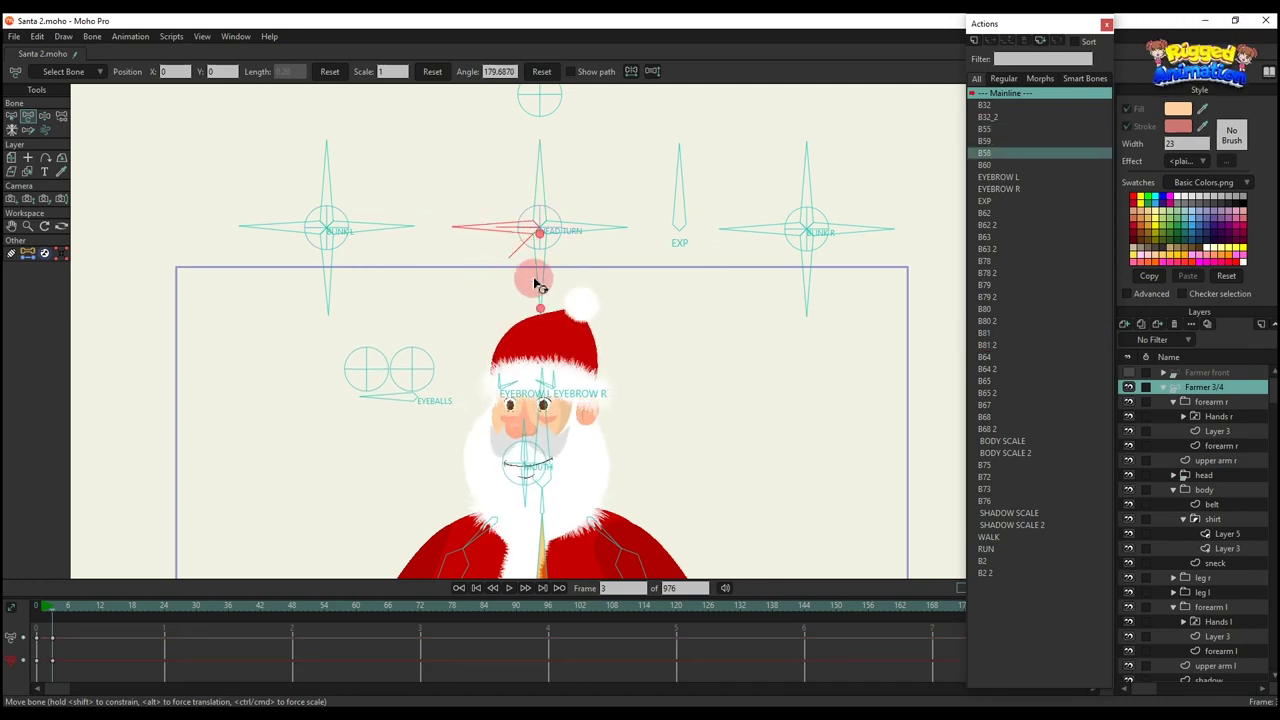
drag(541, 283, 461, 288)
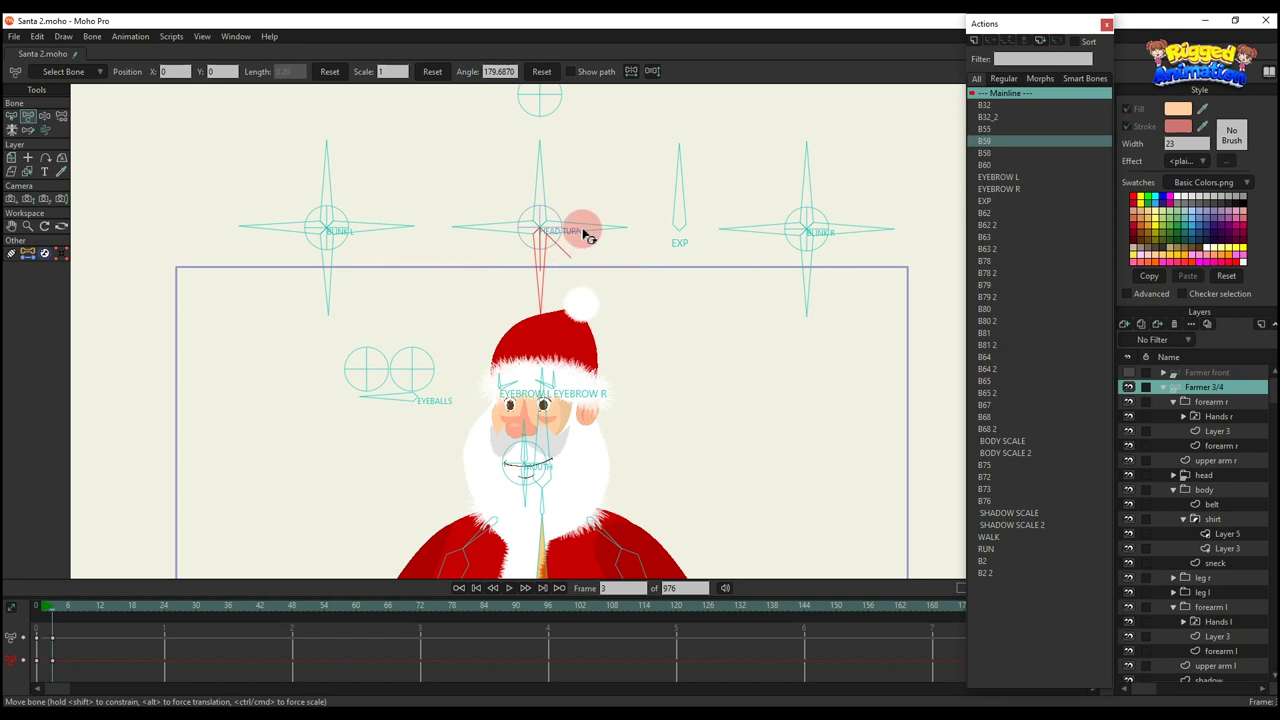
drag(583, 231, 646, 229)
Rotate the EXP control to change the eye expression, and delete the test keyframes
drag(679, 168, 720, 234)
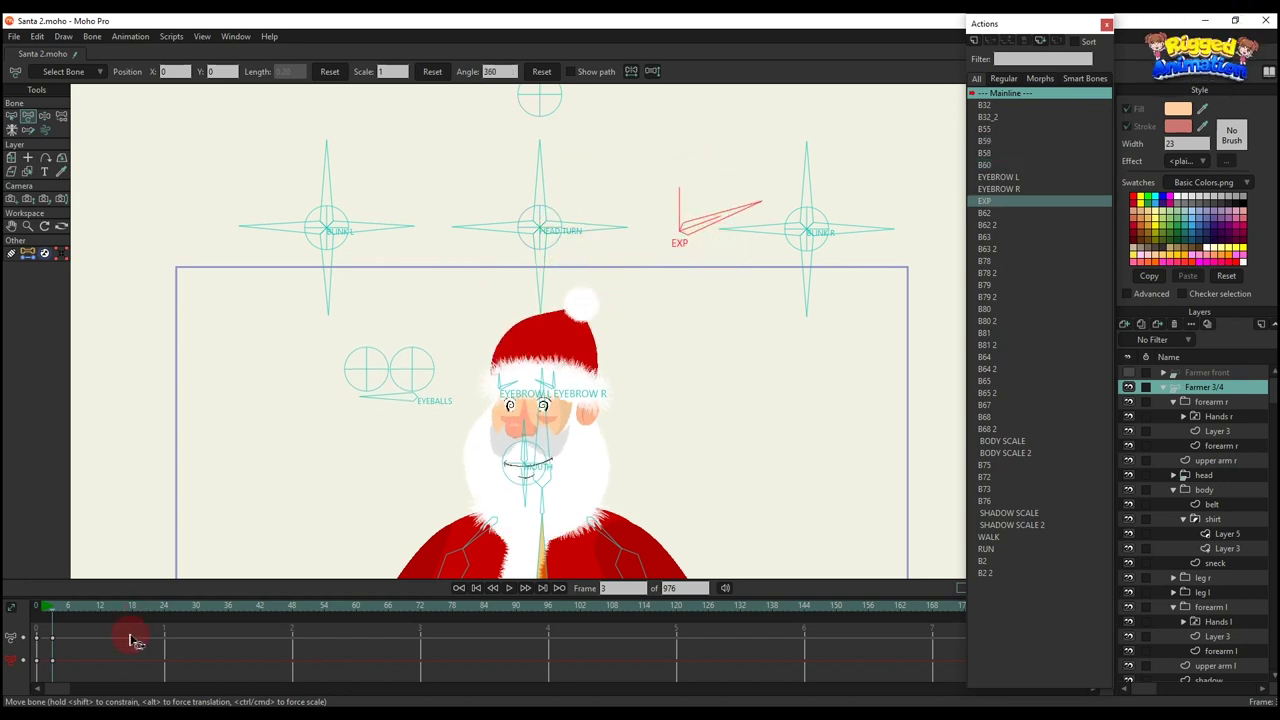
drag(129, 634, 37, 529)
key(Delete)
Test the BLINK R control's bones in several directions, deleting the keyframes after each eye and eyebrow change
click(811, 176)
drag(815, 172, 757, 237)
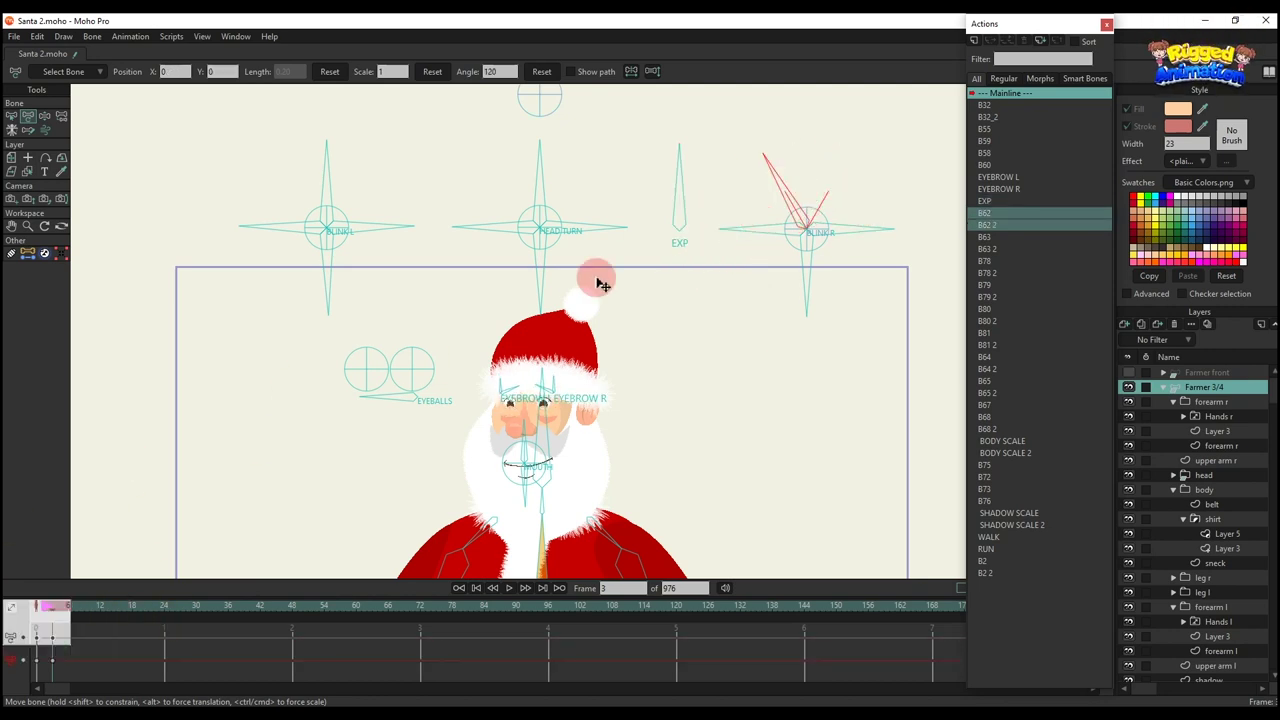
drag(780, 185, 138, 617)
drag(102, 663, 4, 528)
key(Delete)
drag(931, 250, 134, 590)
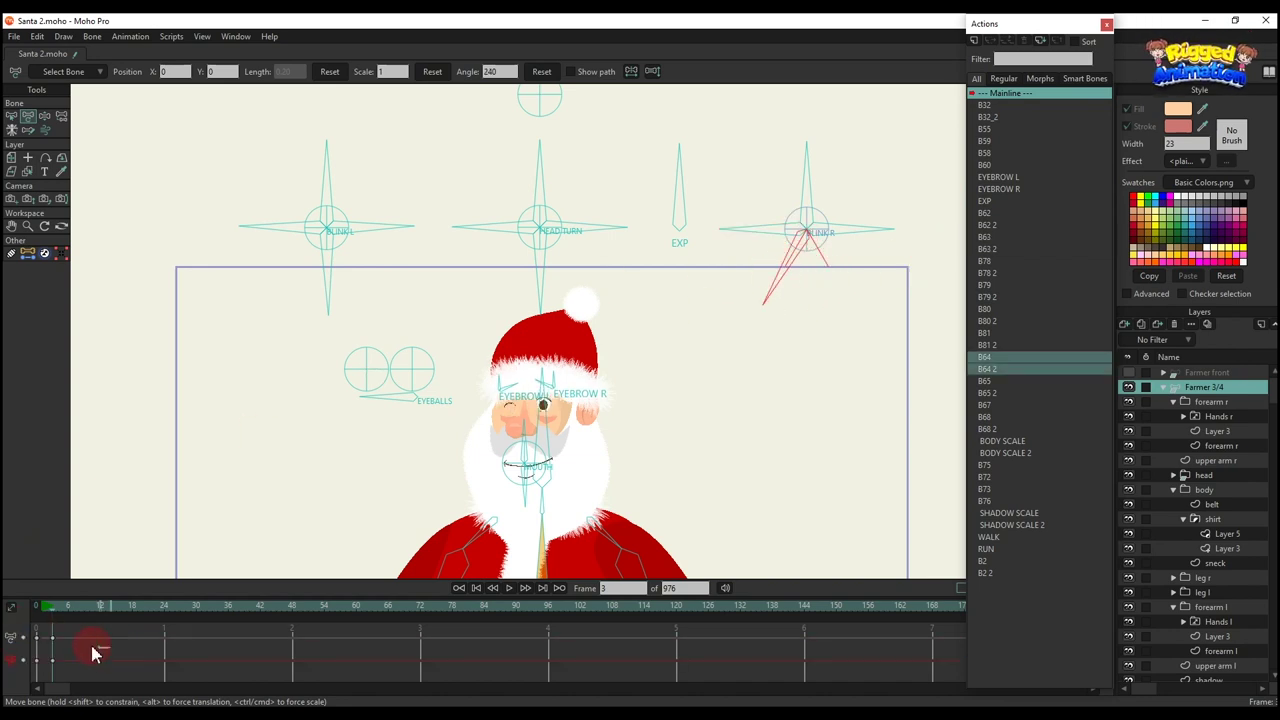
drag(94, 654, 18, 547)
key(Delete)
drag(855, 258, 848, 363)
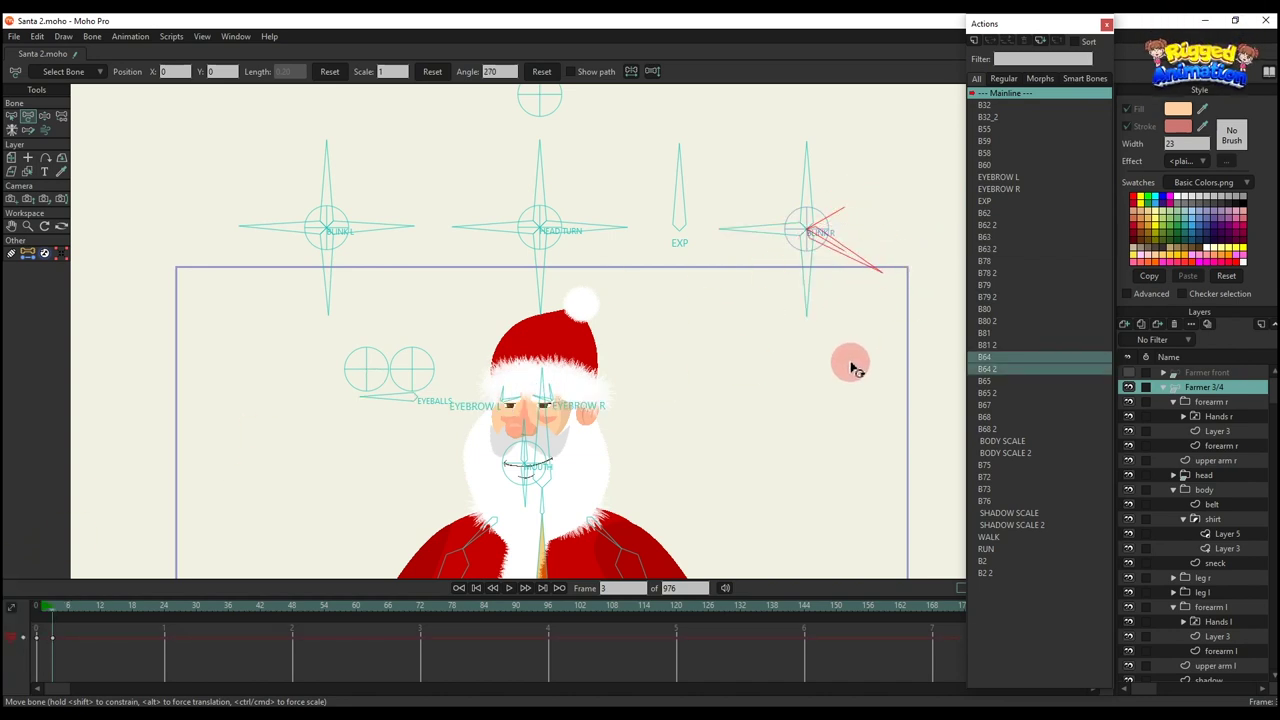
drag(104, 655, 5, 588)
key(Delete)
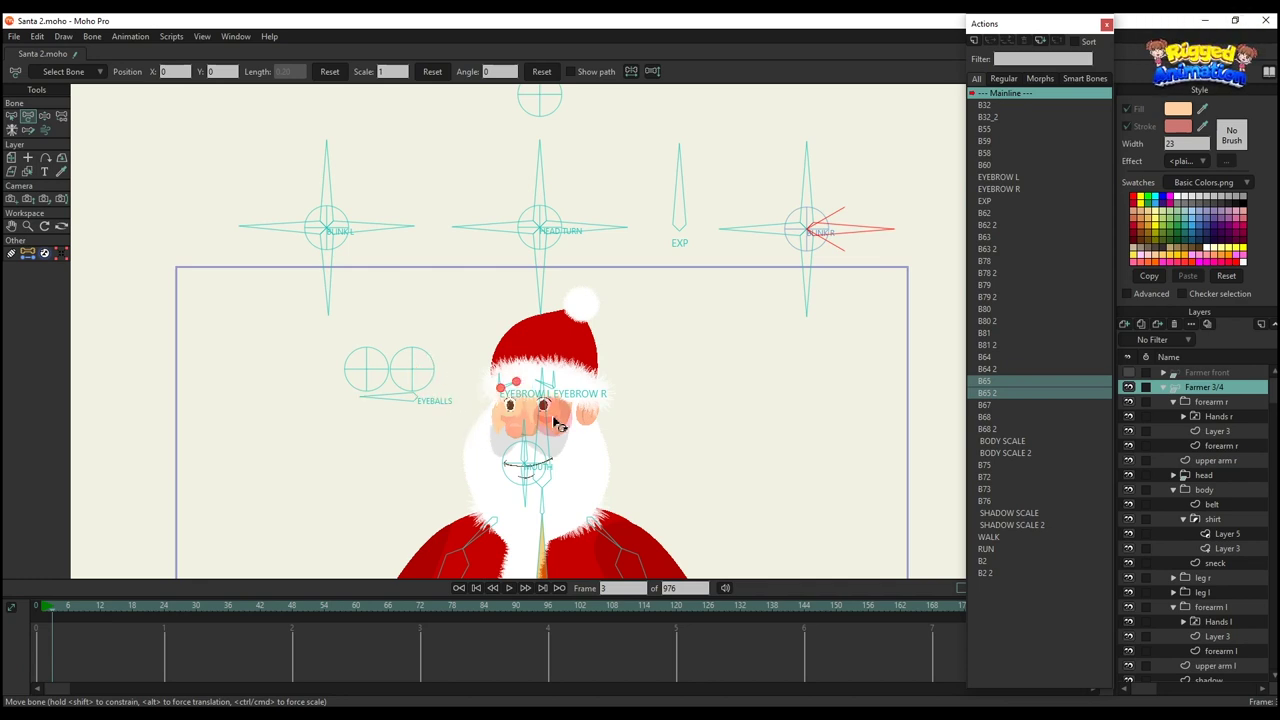
Test both eyebrows of the 3/4 face by rotating the EYEBROW L and EYEBROW R controls
scroll(562, 425, up, 6)
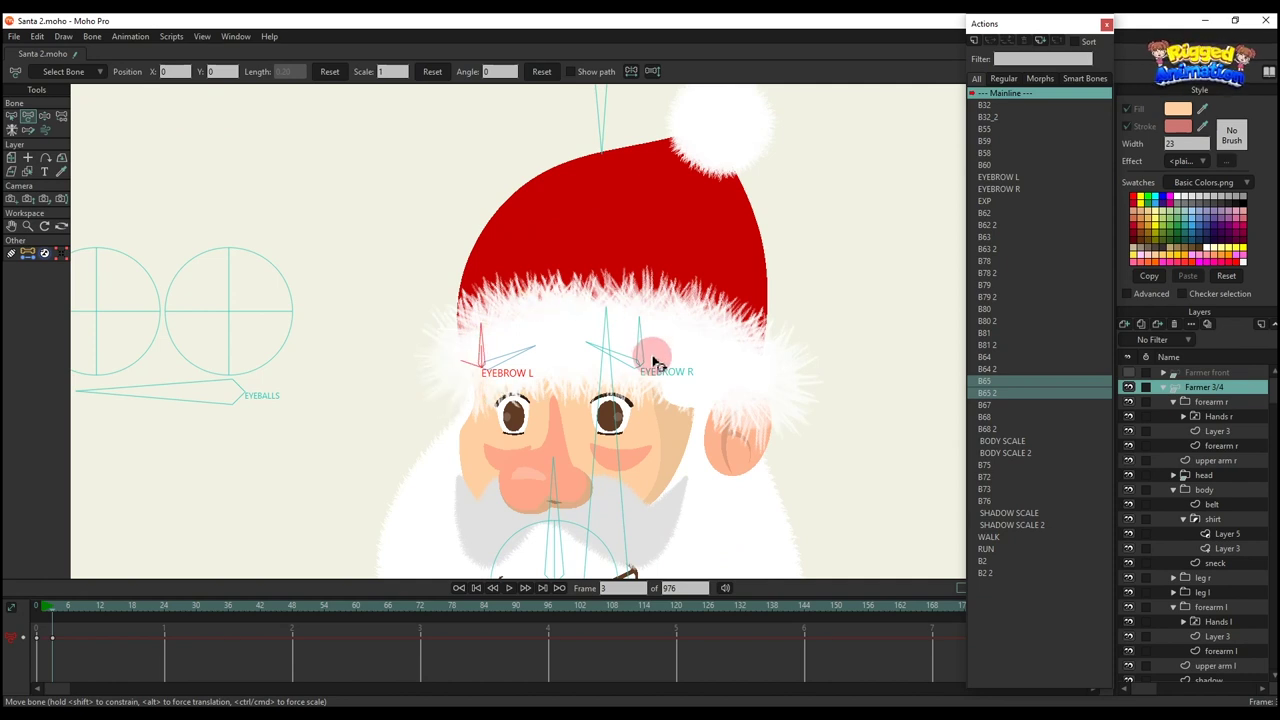
drag(655, 362, 690, 395)
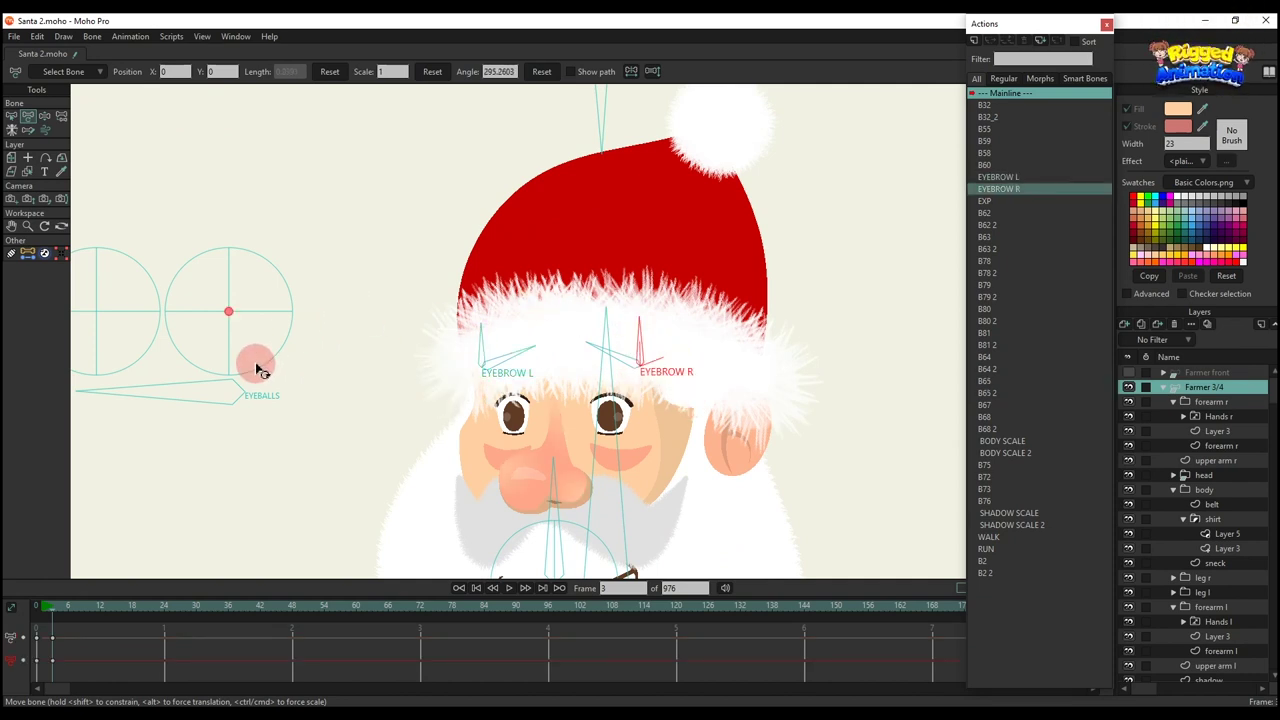
Test the 3/4 view's EYEBALLS control by moving both eye circles independently, and delete the resulting keyframes
drag(237, 395, 237, 314)
drag(113, 320, 97, 329)
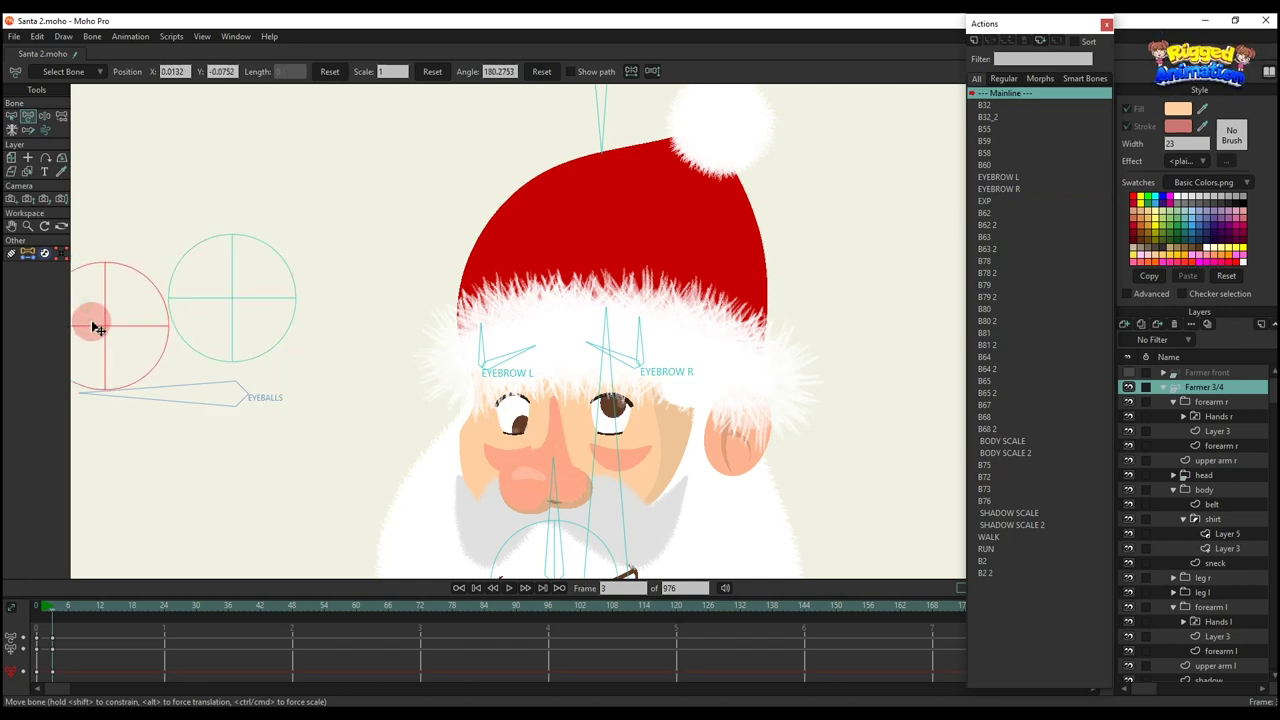
drag(18, 630, 20, 615)
key(Delete)
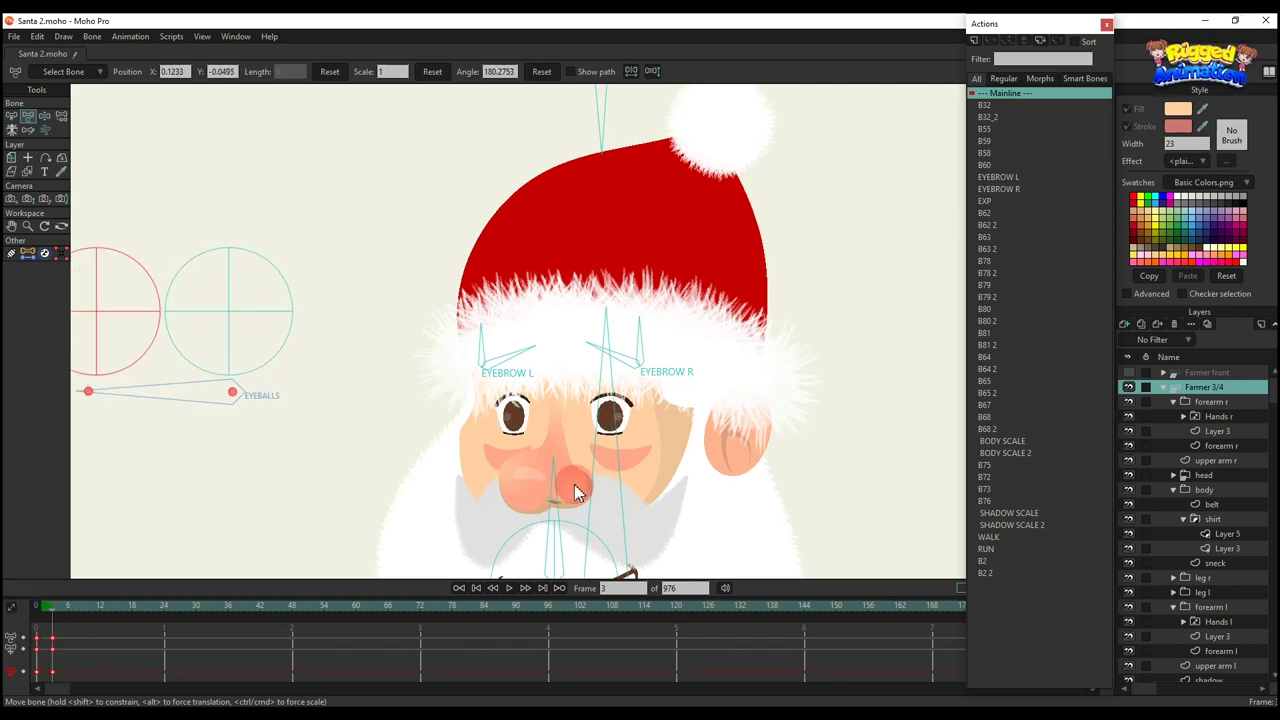
Test the 3/4 view's MOUTH control by rotating its bones to change the mouth shape, and delete the keyframes
scroll(575, 482, down, 3)
drag(578, 472, 633, 402)
scroll(587, 335, up, 1)
drag(582, 462, 497, 449)
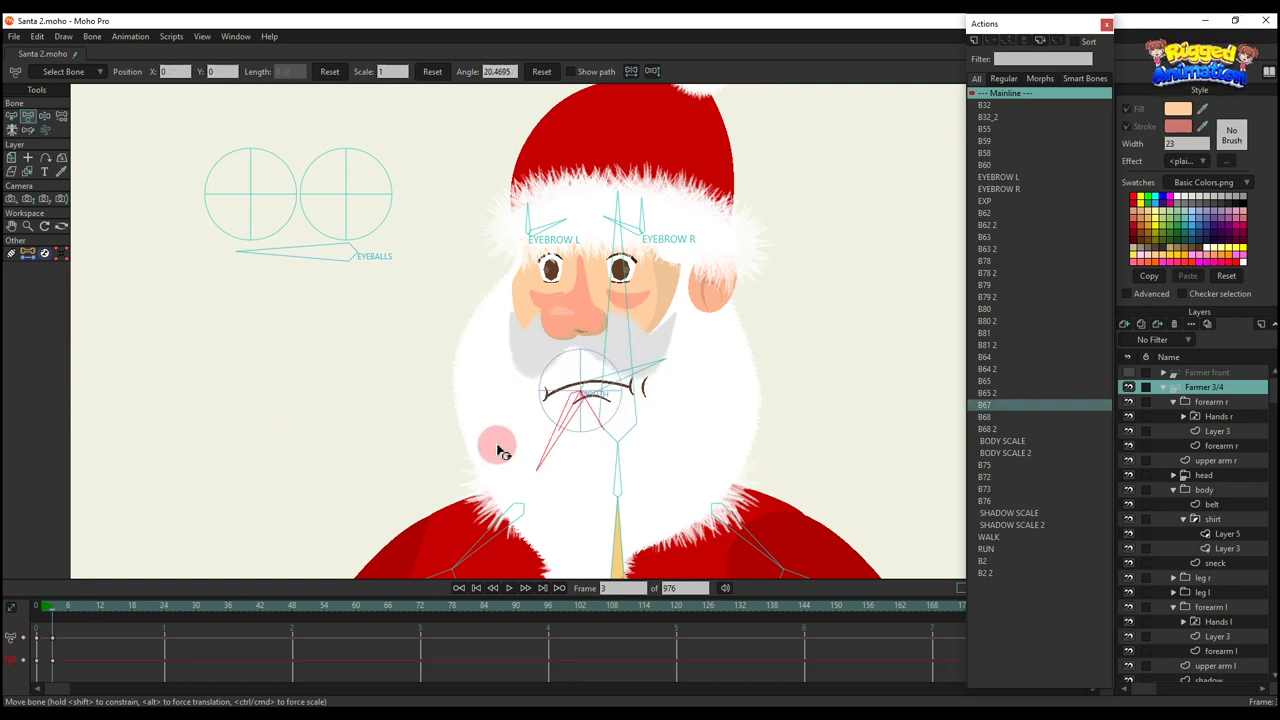
drag(114, 649, 11, 550)
key(Delete)
scroll(600, 448, down, 3)
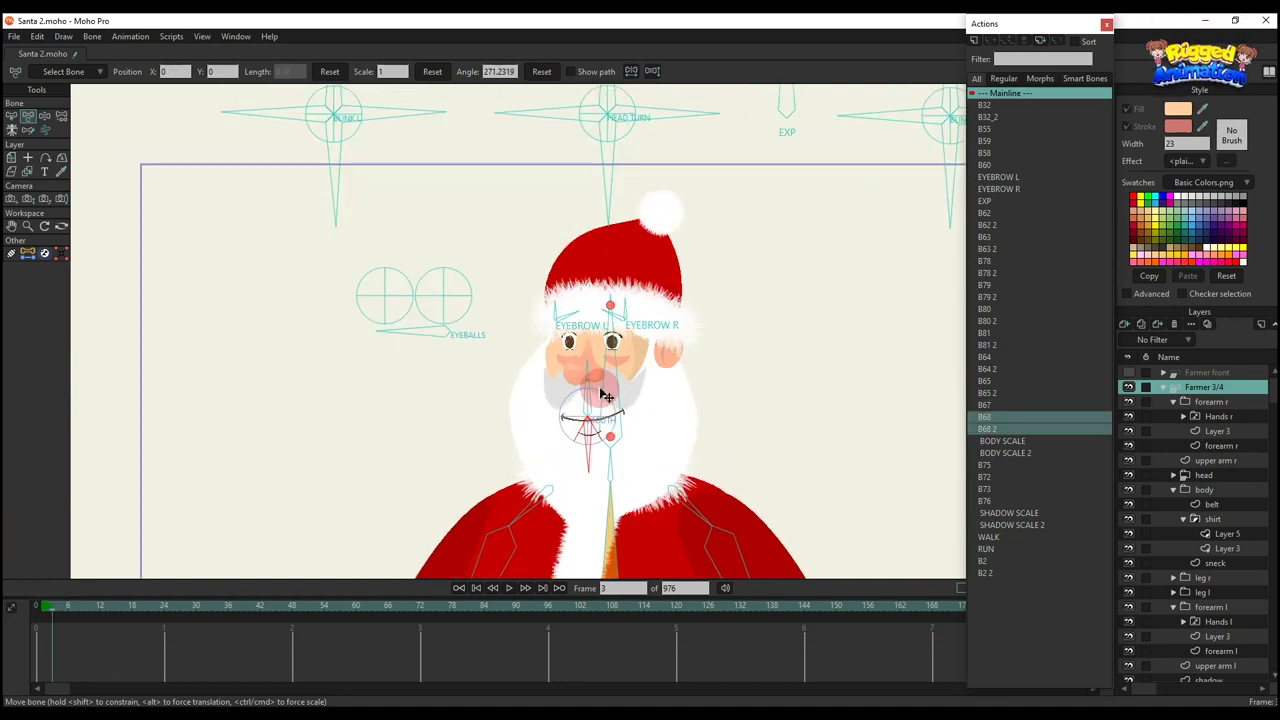
Raise both of the 3/4 character's forearms so the hands point upward beside the head
drag(603, 464, 662, 347)
scroll(618, 479, down, 3)
drag(563, 374, 548, 340)
drag(432, 460, 455, 338)
drag(829, 484, 771, 366)
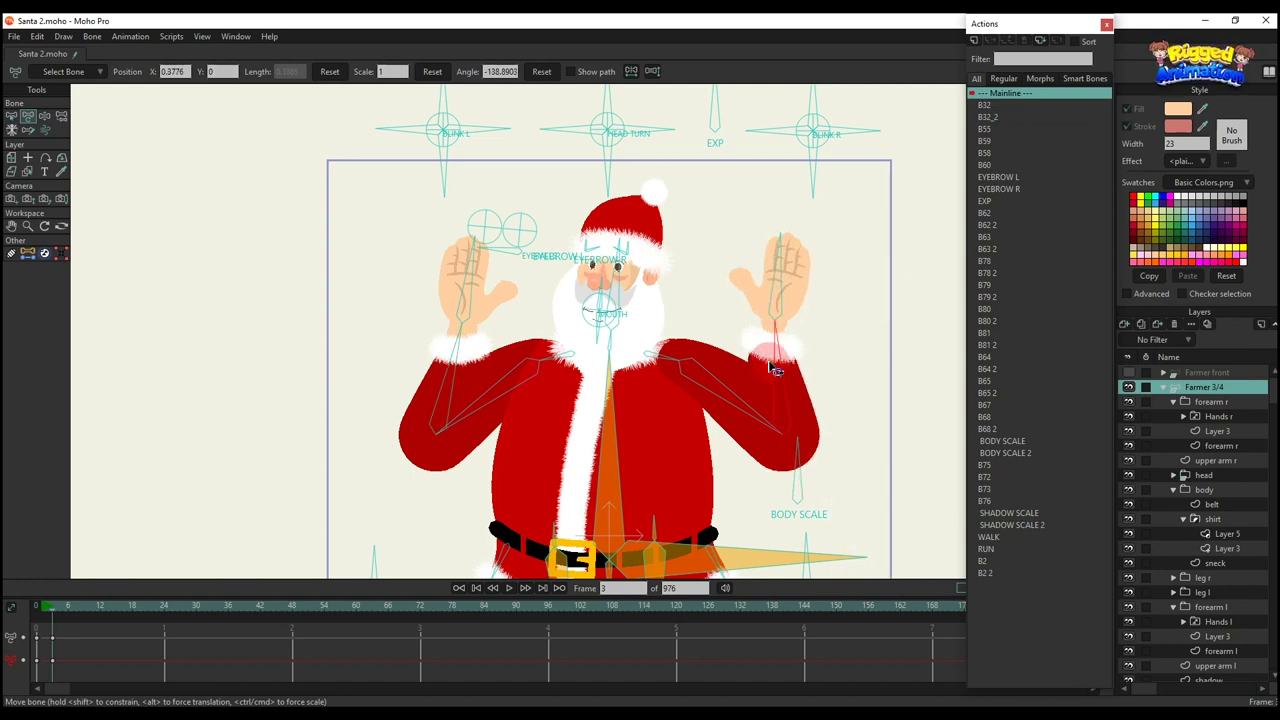
Rotate the BODY SCALE control, and change both hand poses with the upper bones of HAND L and HAND R
scroll(791, 466, down, 2)
drag(788, 466, 894, 463)
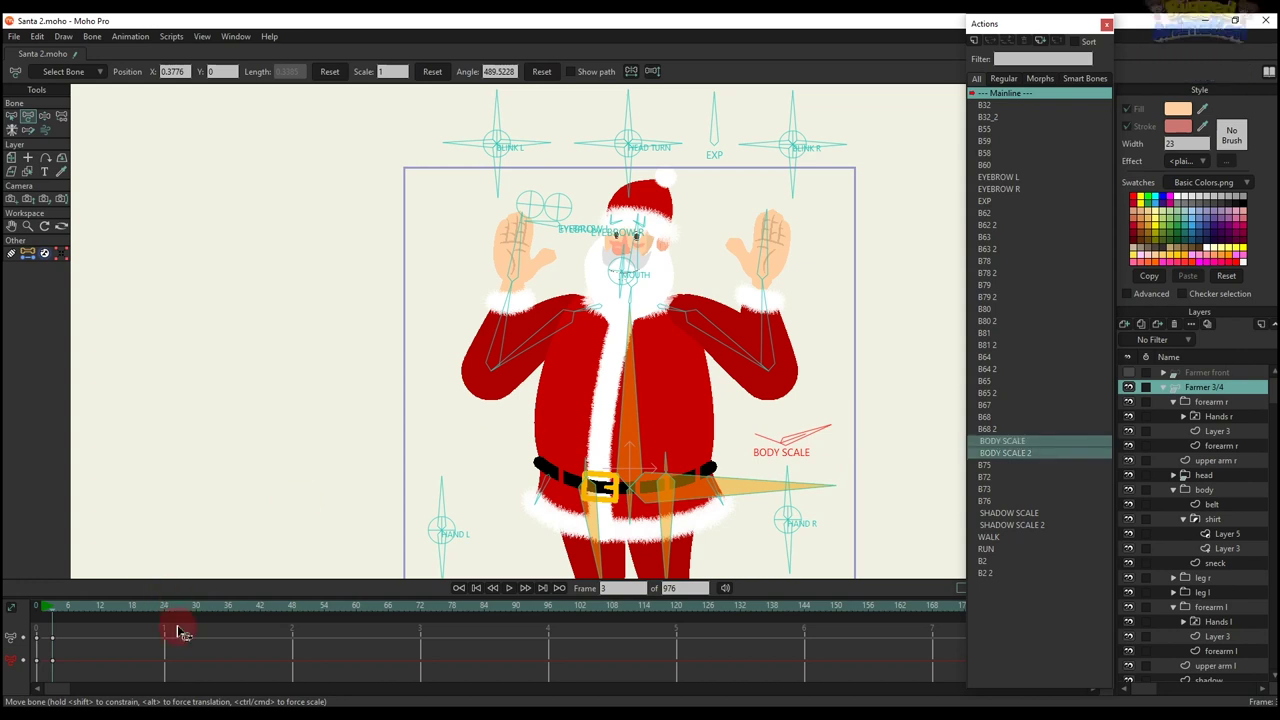
click(436, 503)
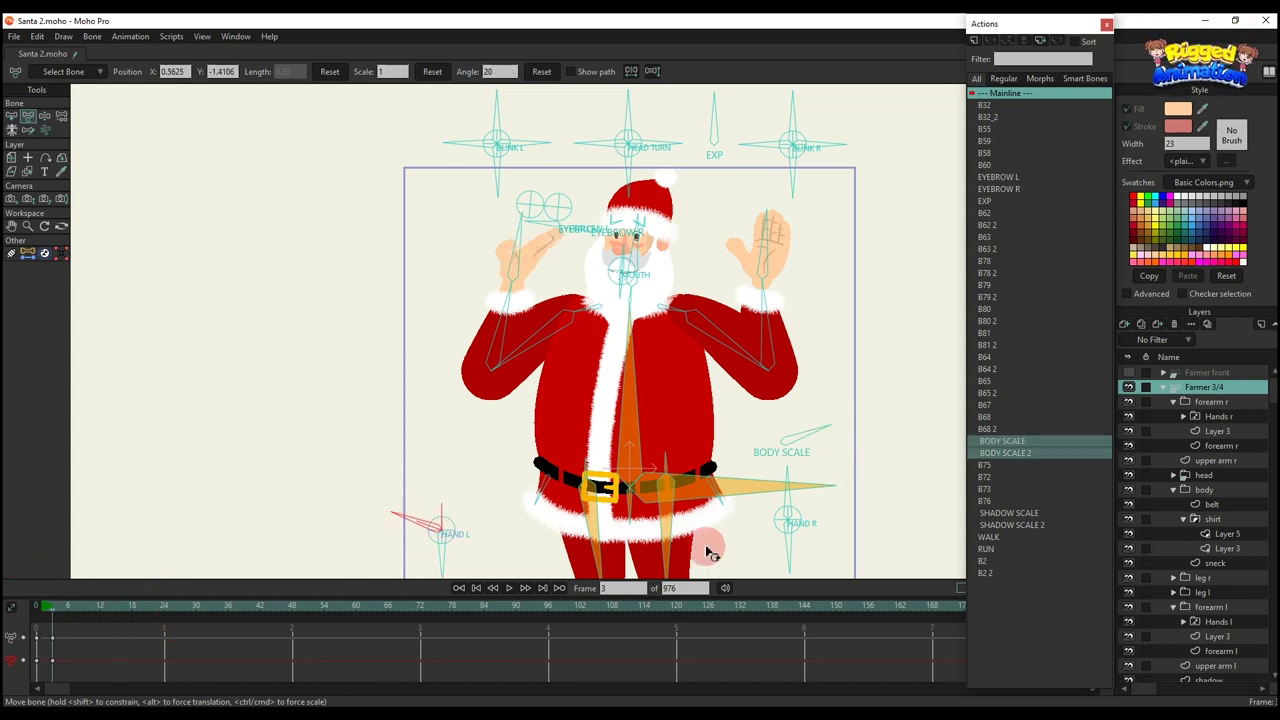
click(818, 491)
Fold both forearms across the belly, and test other bones of the HAND L and HAND R controls
click(763, 343)
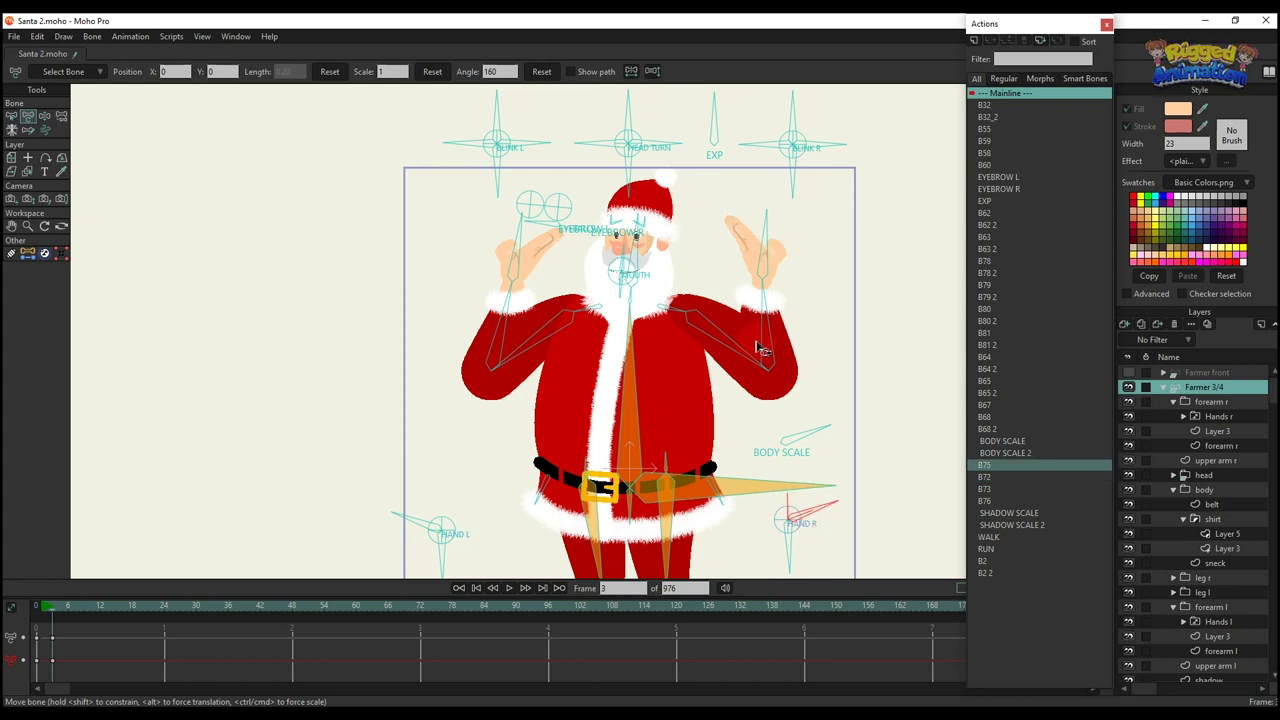
drag(763, 343, 688, 416)
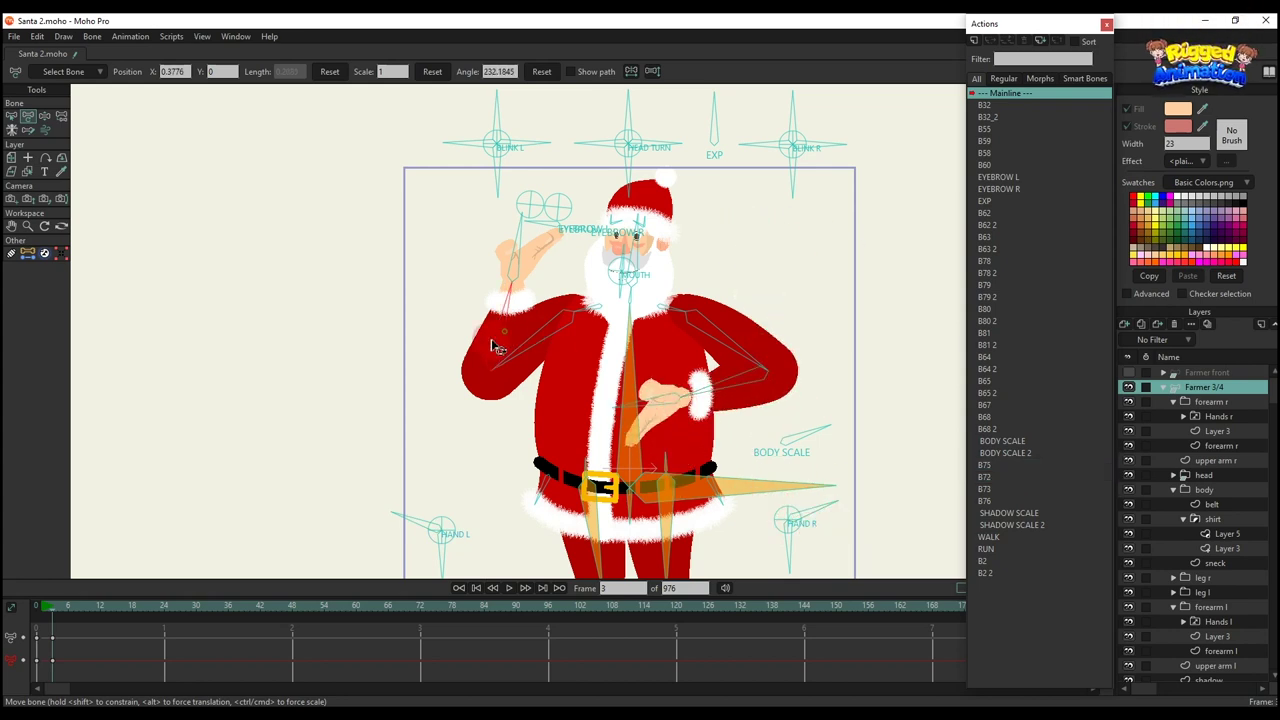
drag(492, 345, 597, 418)
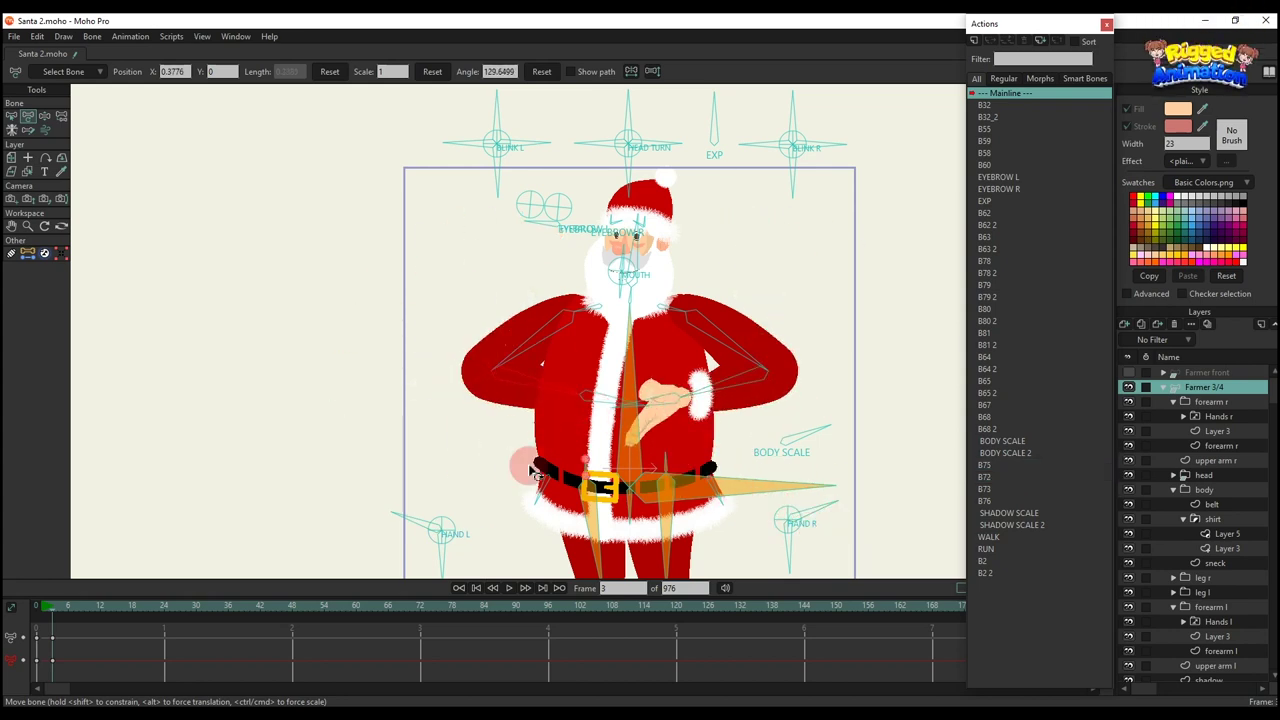
drag(446, 534, 420, 518)
click(727, 568)
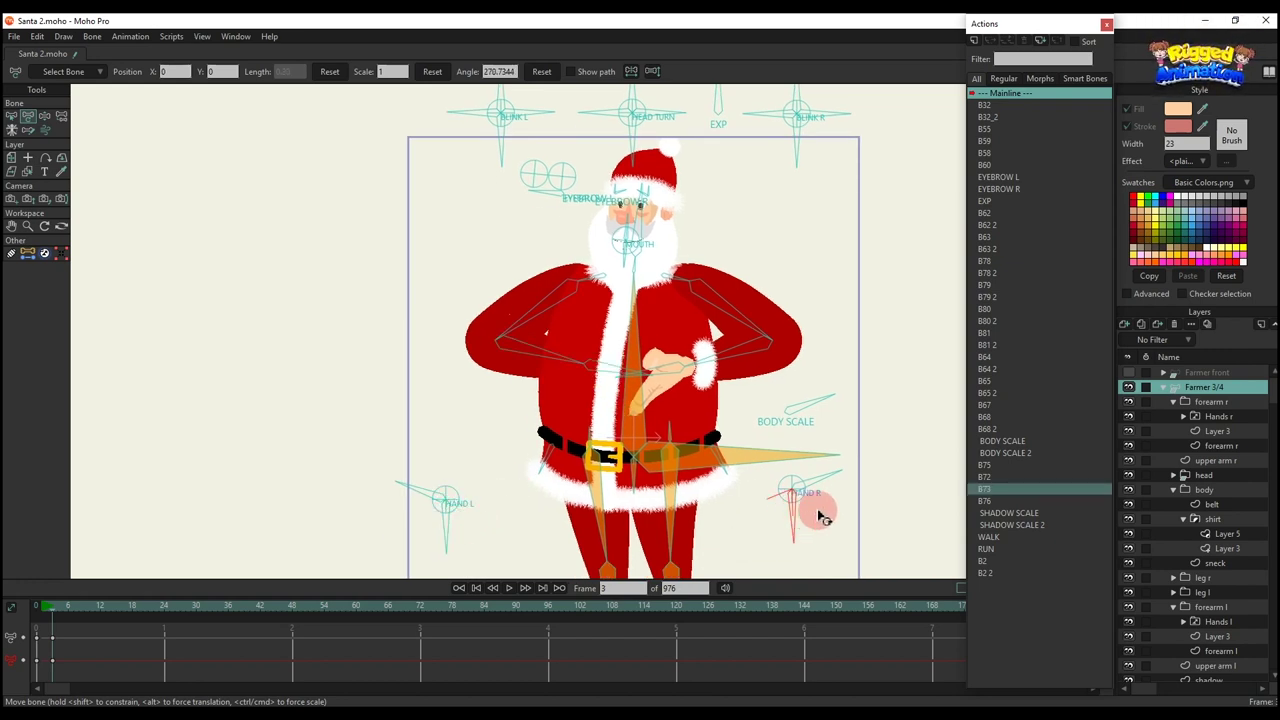
drag(702, 498, 868, 519)
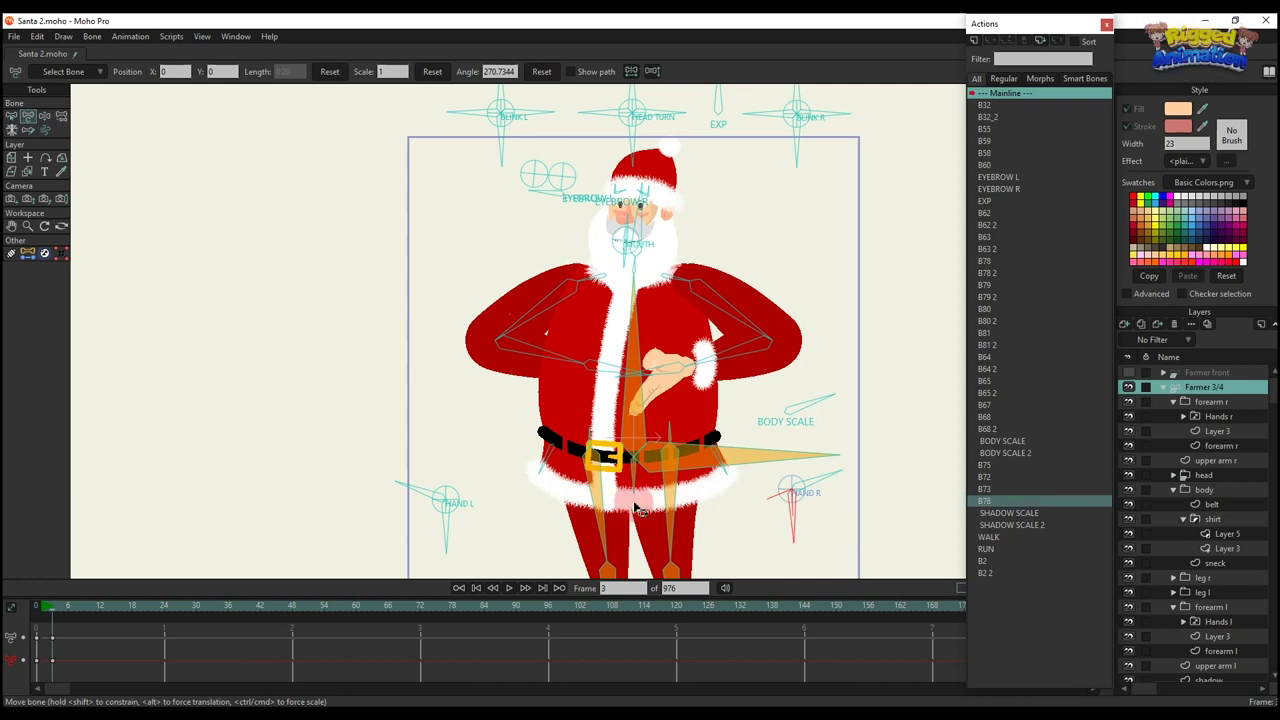
Test a squat by lowering and tilting the 3/4 character's hips, and delete all the pose keyframes
drag(648, 466, 645, 400)
scroll(647, 403, down, 3)
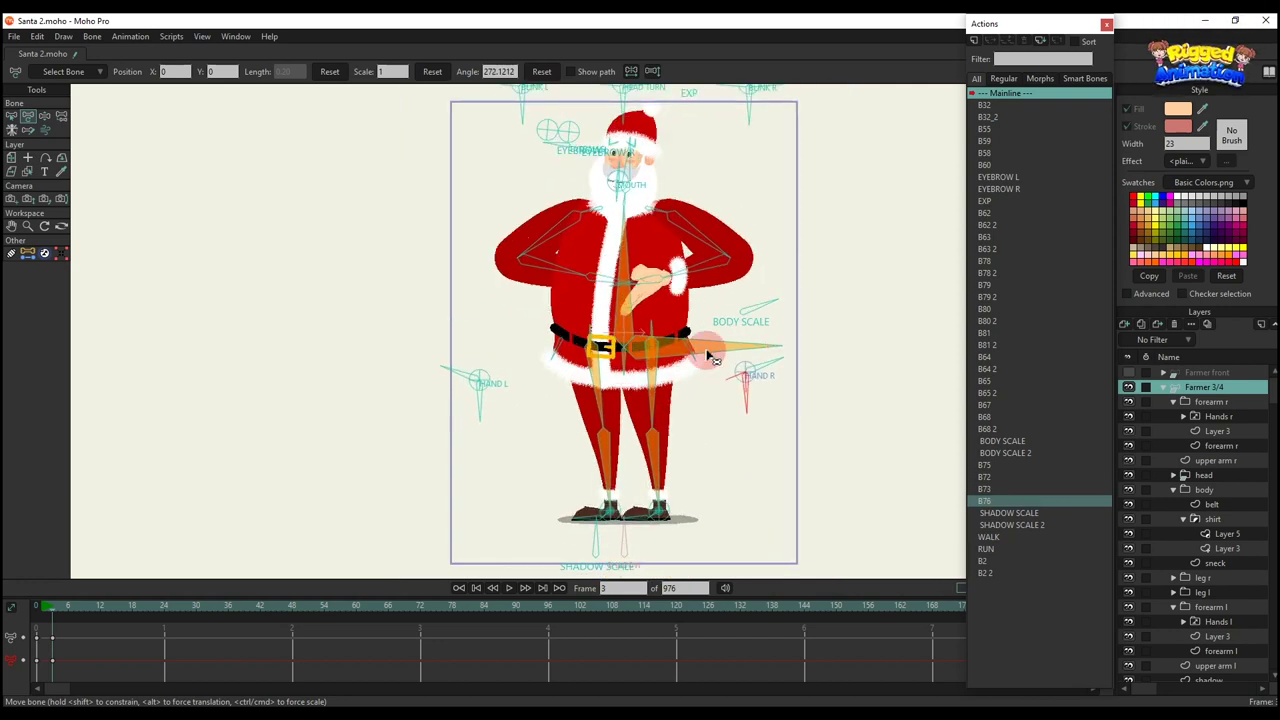
key(z)
drag(712, 358, 632, 427)
key(t)
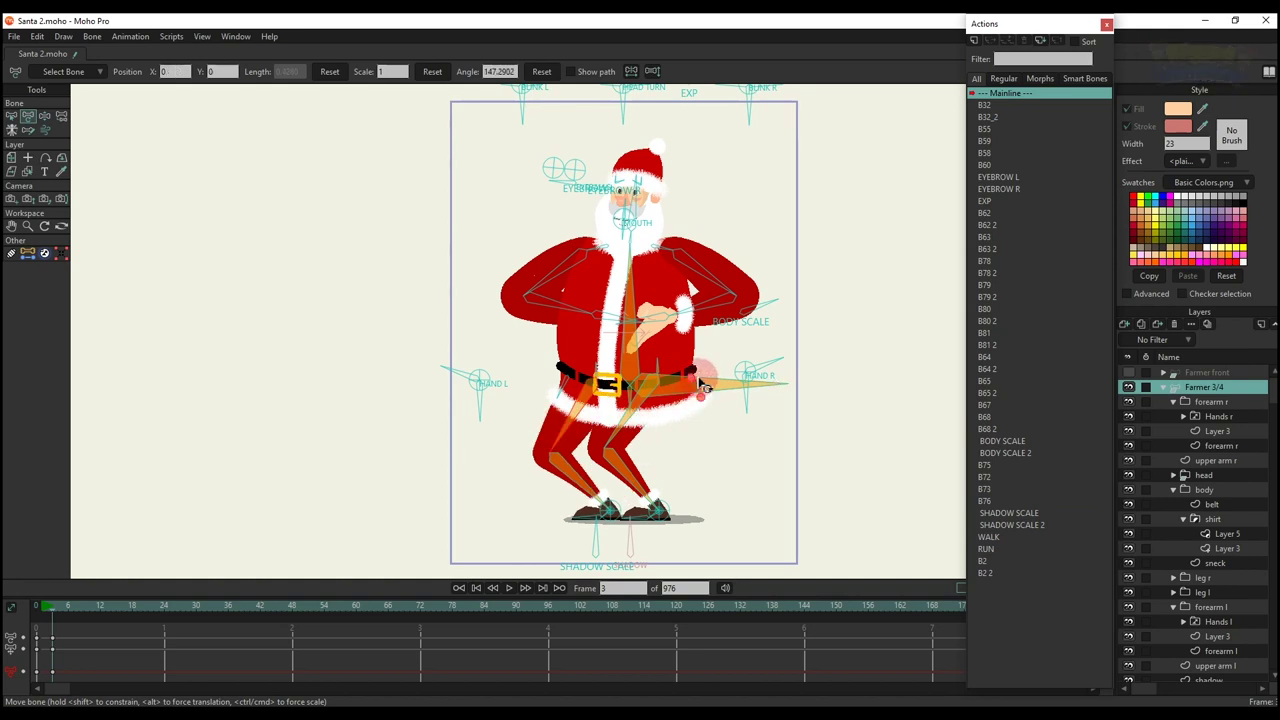
drag(714, 391, 576, 429)
key(z)
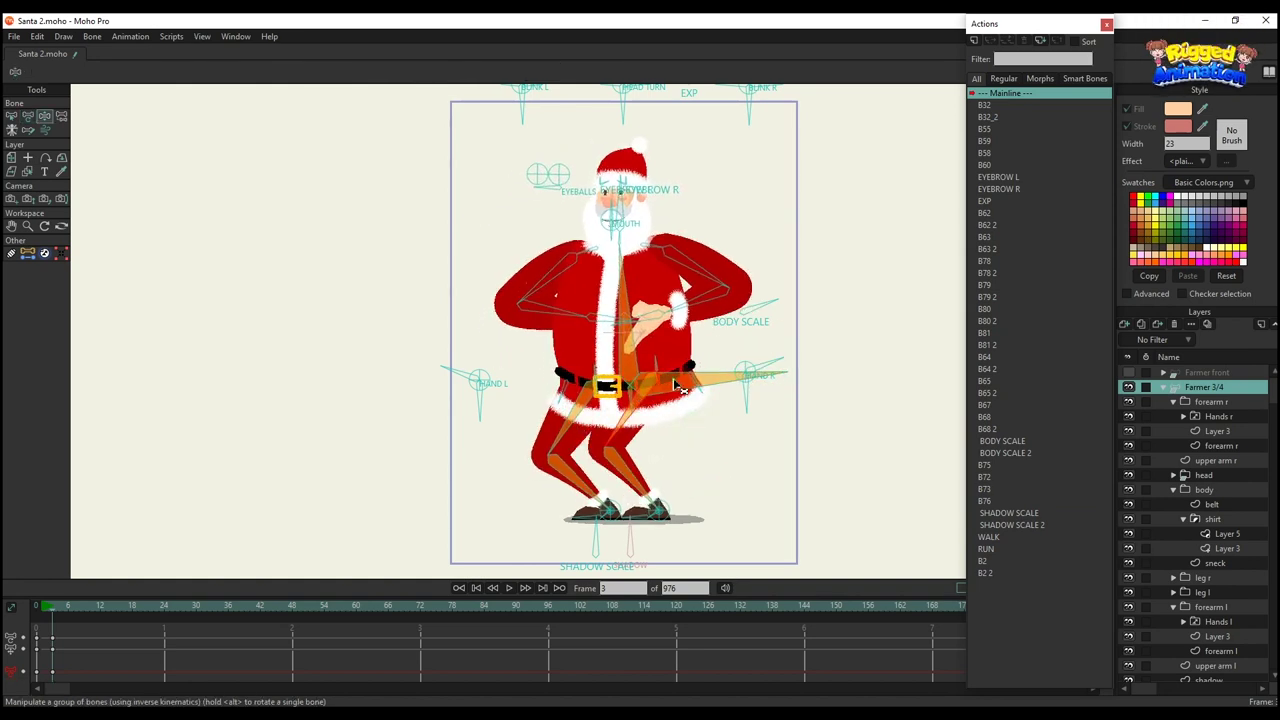
mouse_move(679, 390)
mouse_down()
mouse_move(679, 340)
mouse_move(688, 406)
mouse_up()
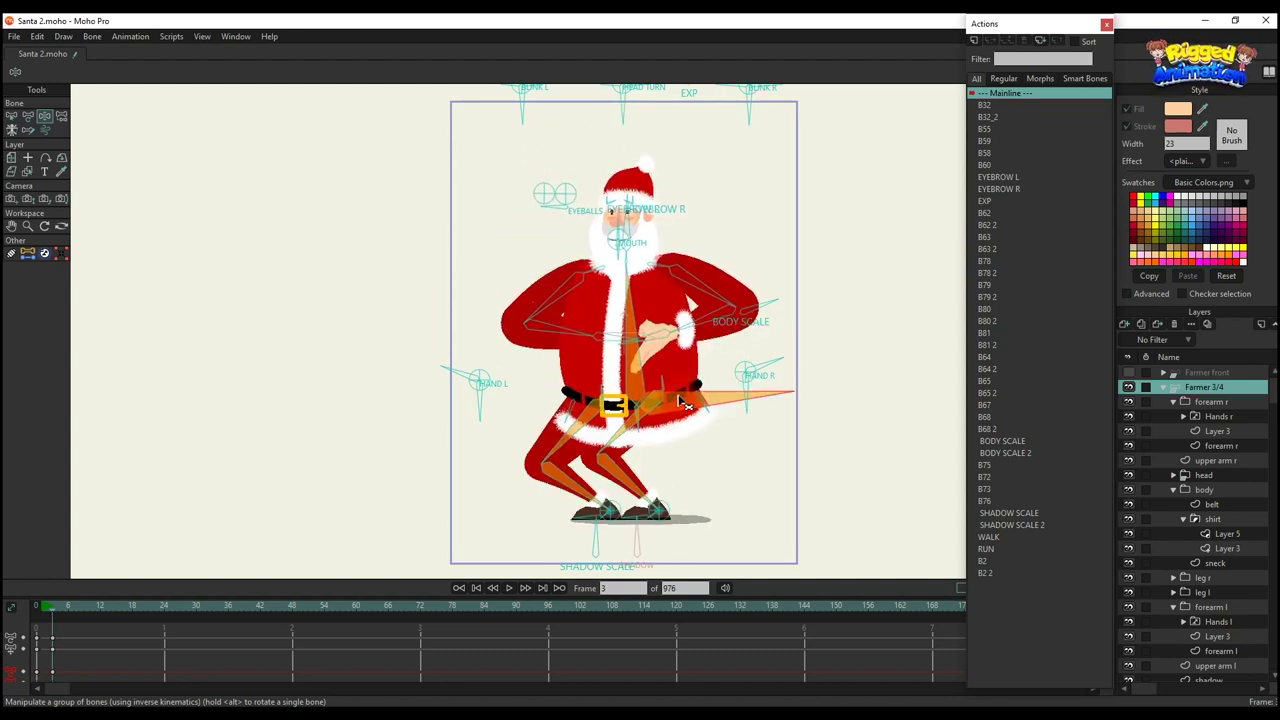
drag(166, 657, 10, 580)
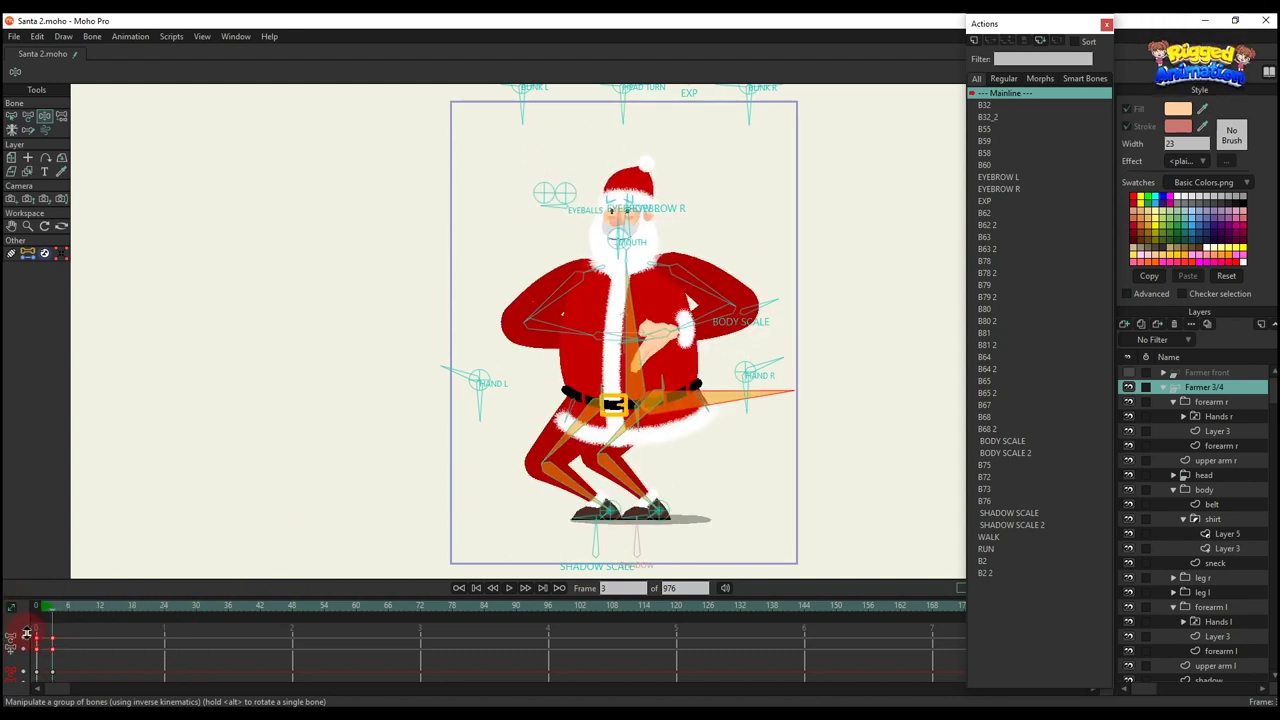
key(Delete)
Rotate the SHADOW SCALE control to widen the shadow under the feet, and delete its keyframes
drag(611, 537, 511, 476)
scroll(597, 458, up, 2)
key(t)
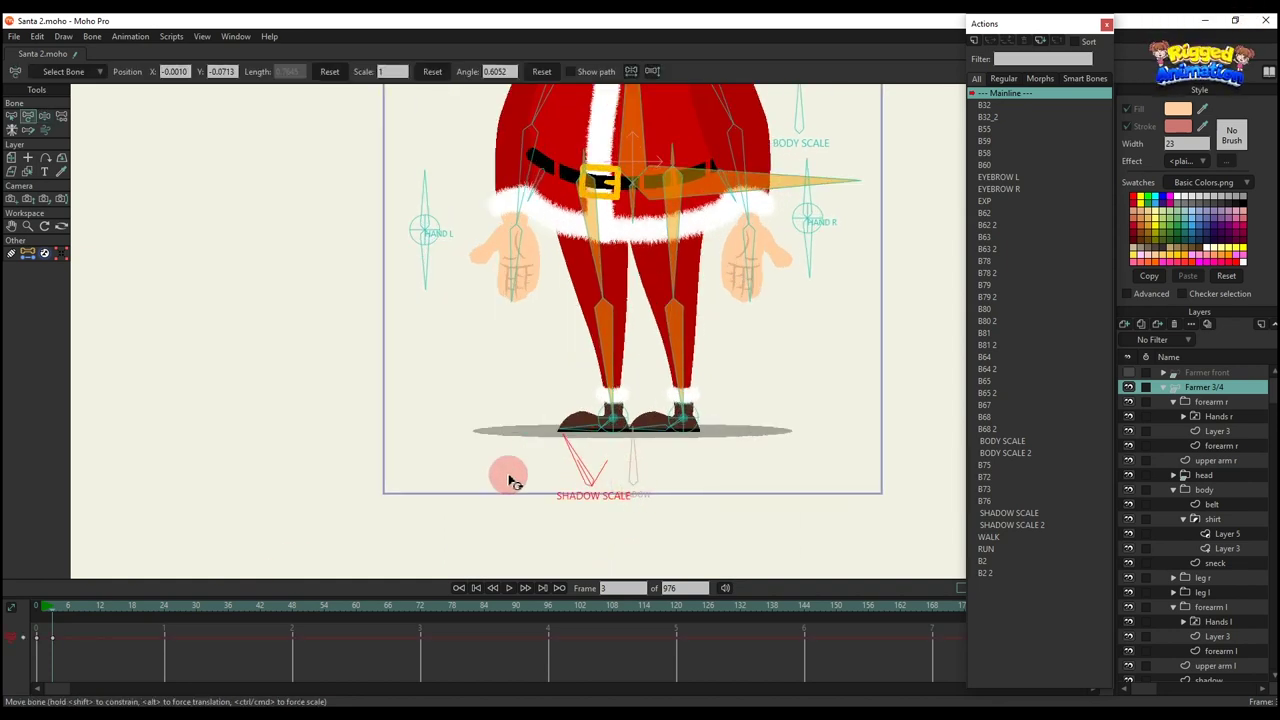
drag(112, 657, 4, 568)
key(Delete)
key(Delete)
Insert the WALK action at frame 3 of the 3/4 character's mainline and play the walk cycle
scroll(604, 470, down, 3)
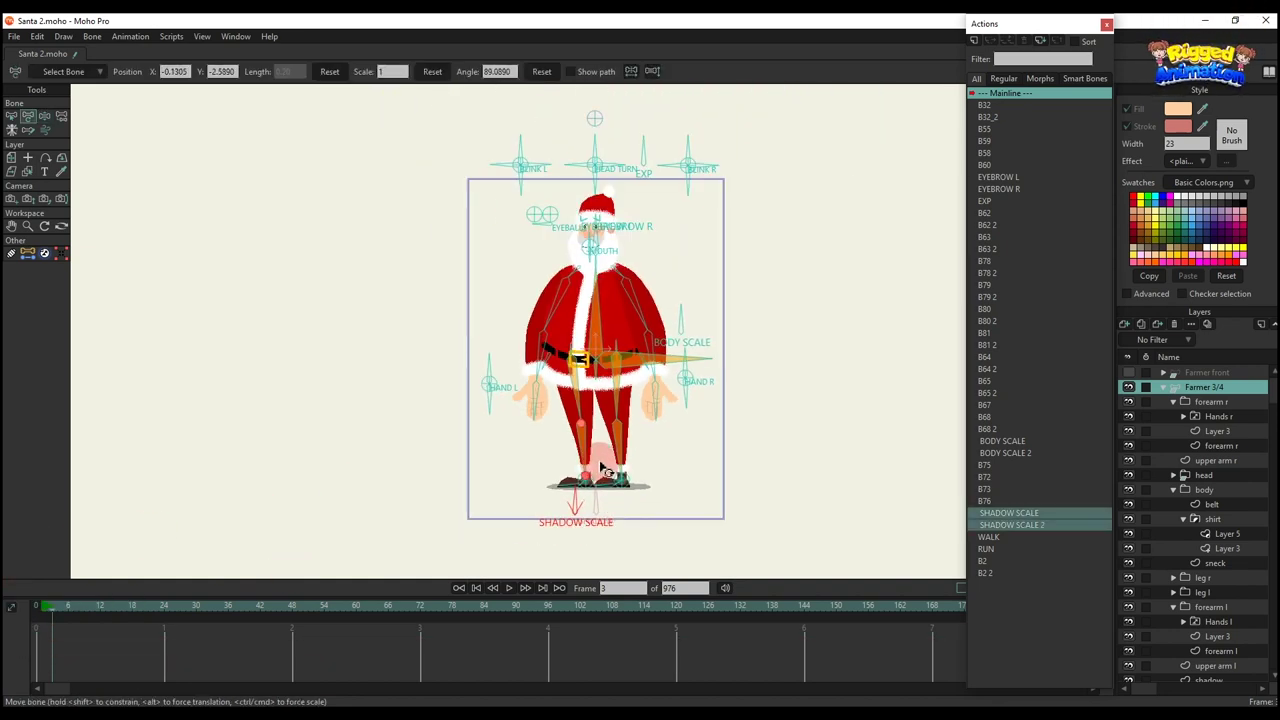
click(986, 536)
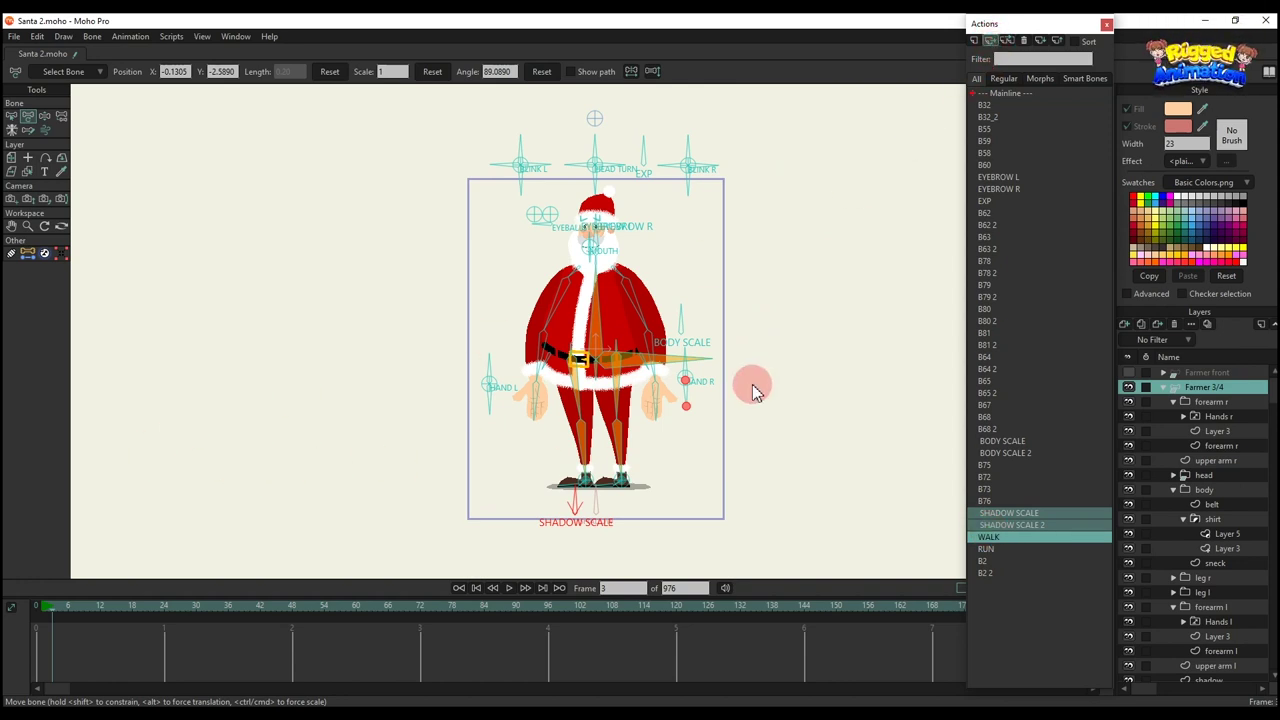
scroll(742, 383, down, 1)
drag(742, 383, 706, 389)
scroll(706, 389, up, 2)
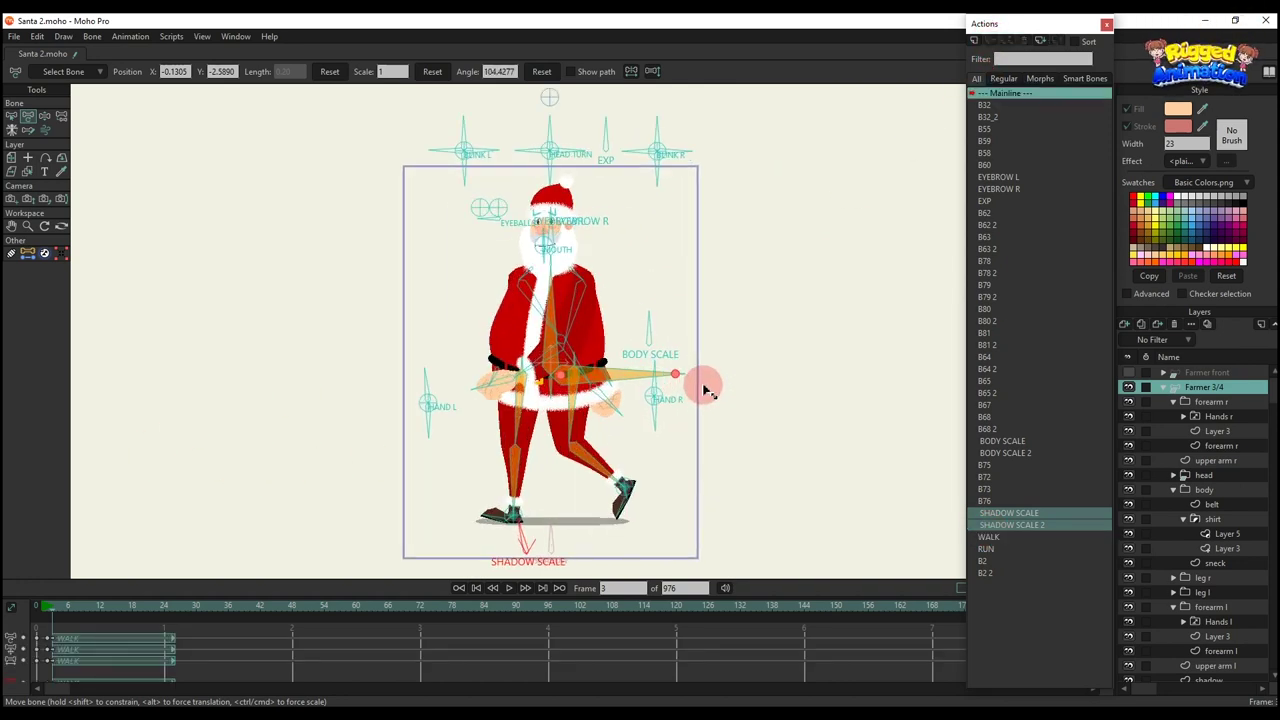
key(space)
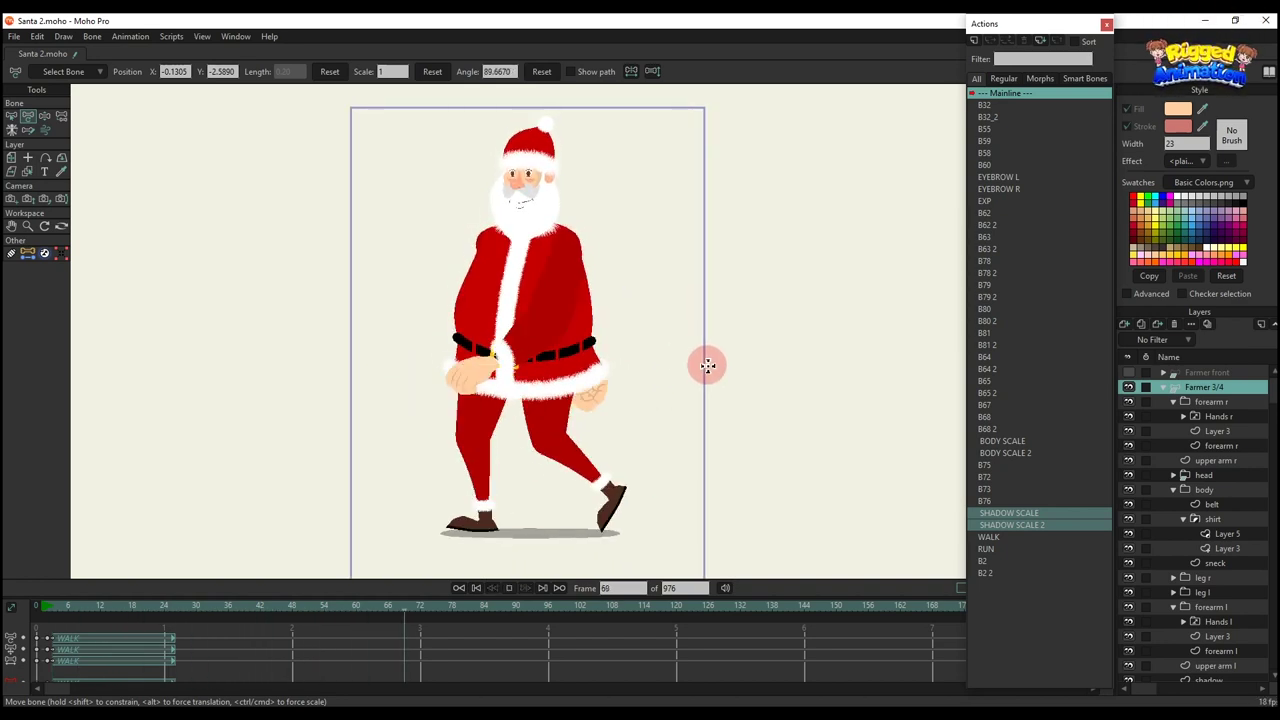
Insert and play the RUN action at frame 84, and delete the WALK and RUN keyframes
click(985, 551)
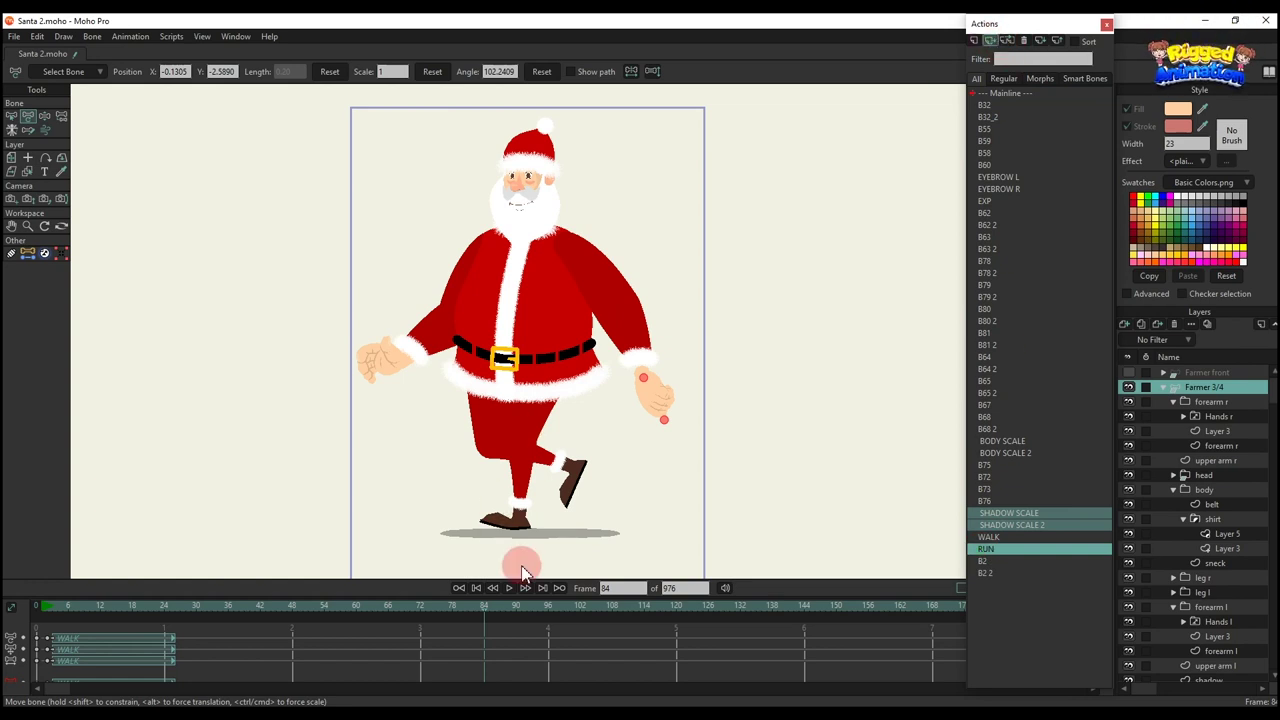
key(space)
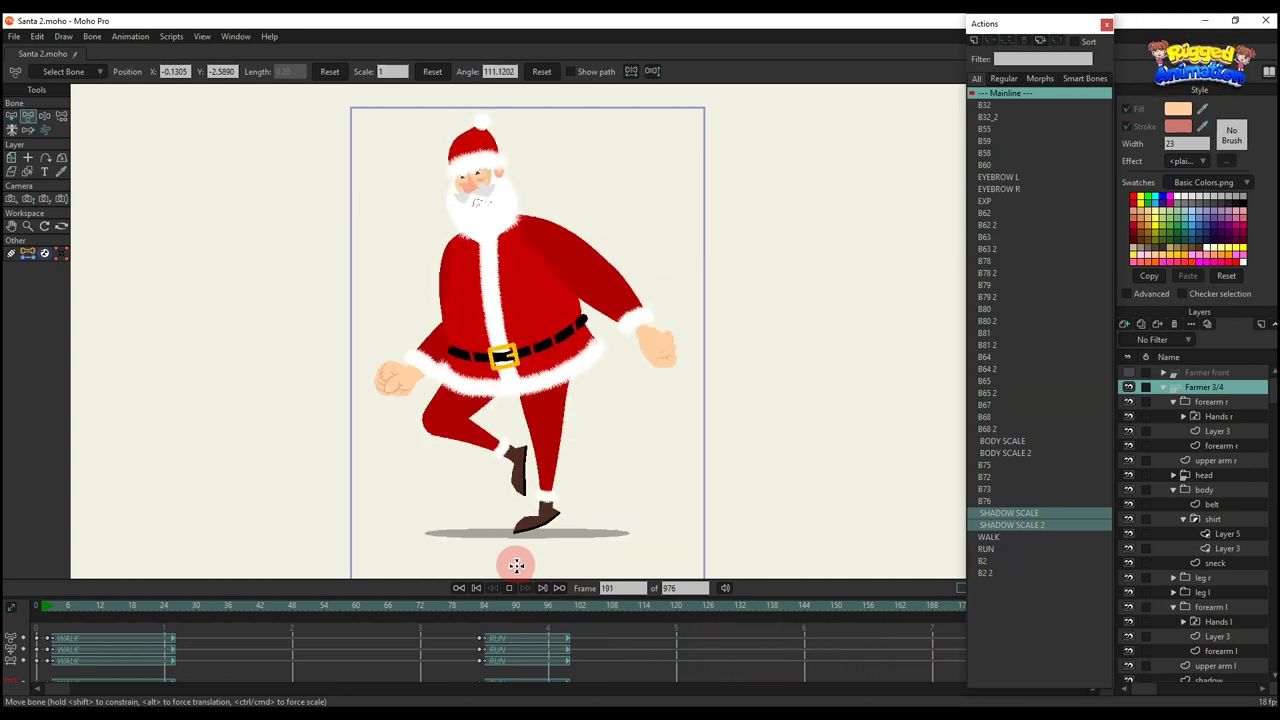
key(space)
drag(437, 629, 4, 521)
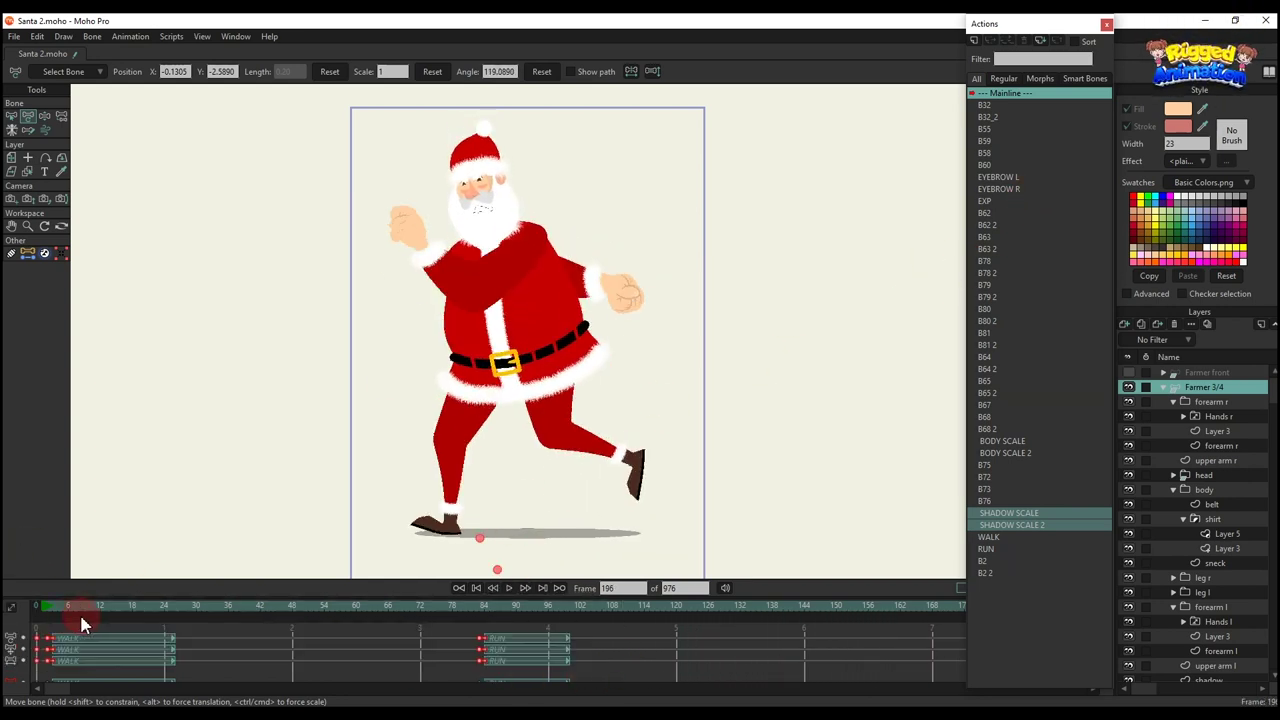
key(Delete)
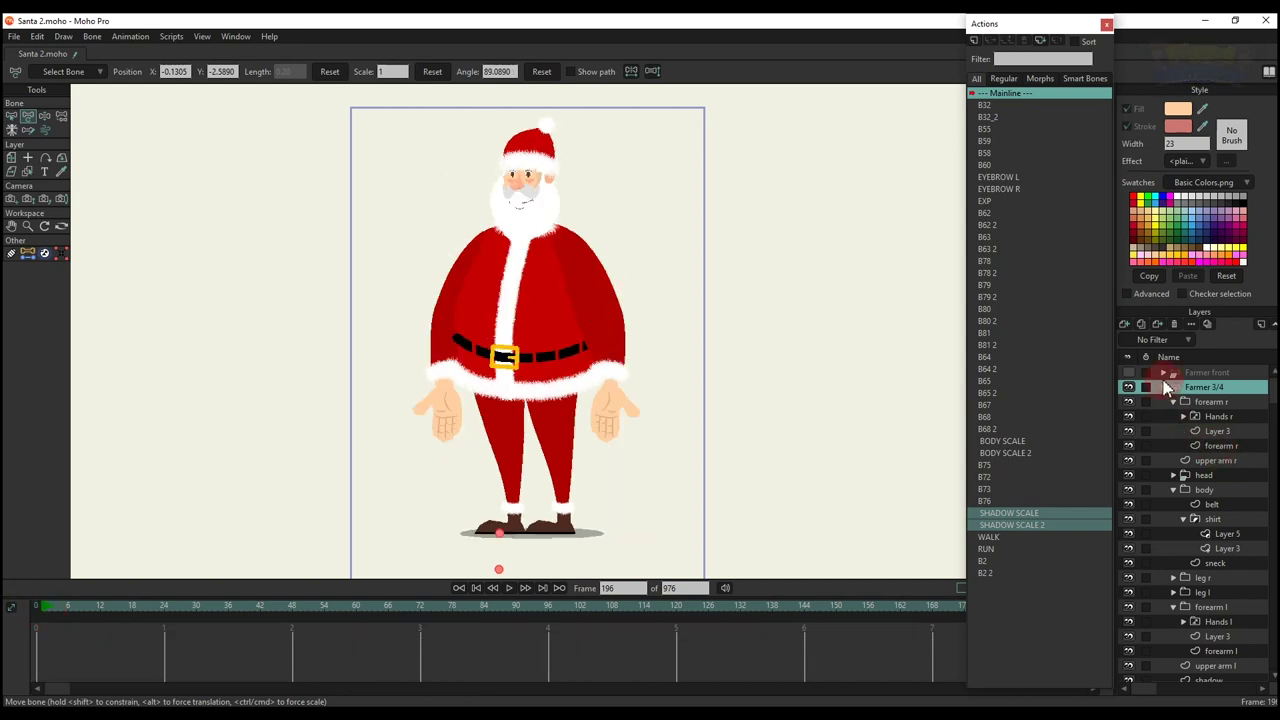
Switch from the Farmer 3/4 layer to the Farmer 1/2 side view, and go to frame 7 for bone transforms
click(1128, 387)
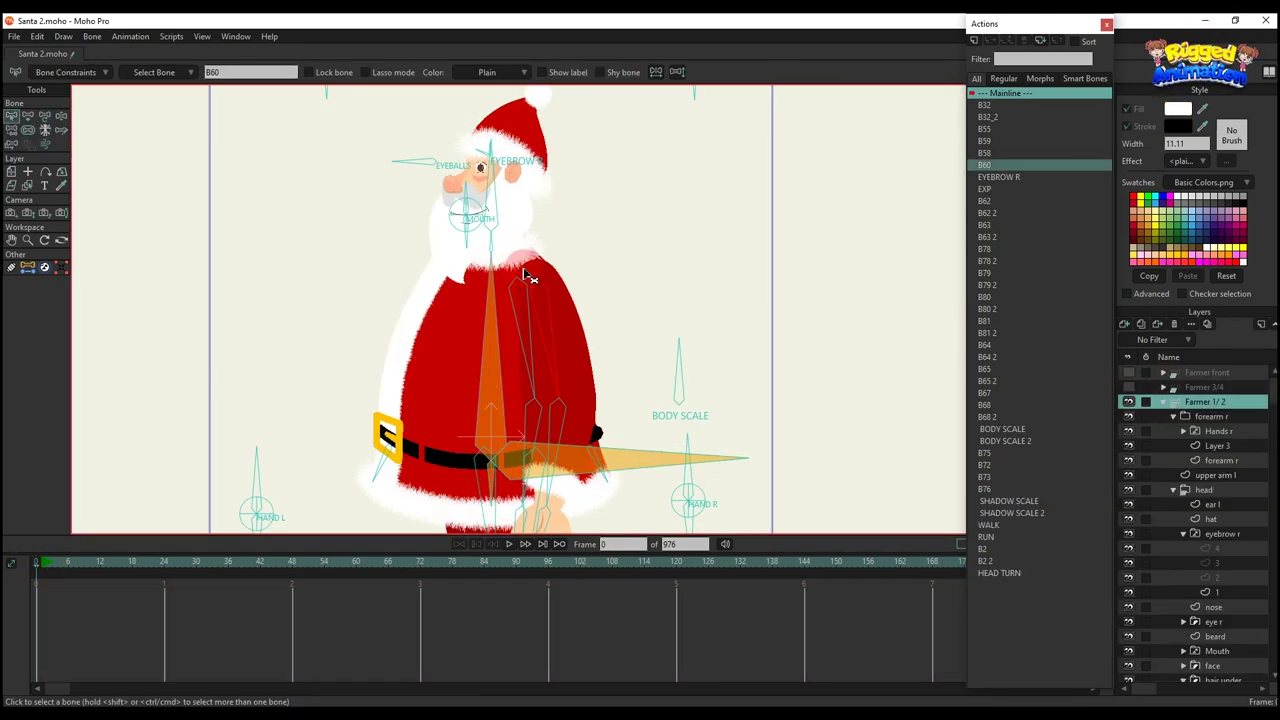
click(256, 503)
click(74, 562)
drag(425, 226, 355, 338)
scroll(385, 310, up, 4)
key(t)
scroll(318, 130, down, 2)
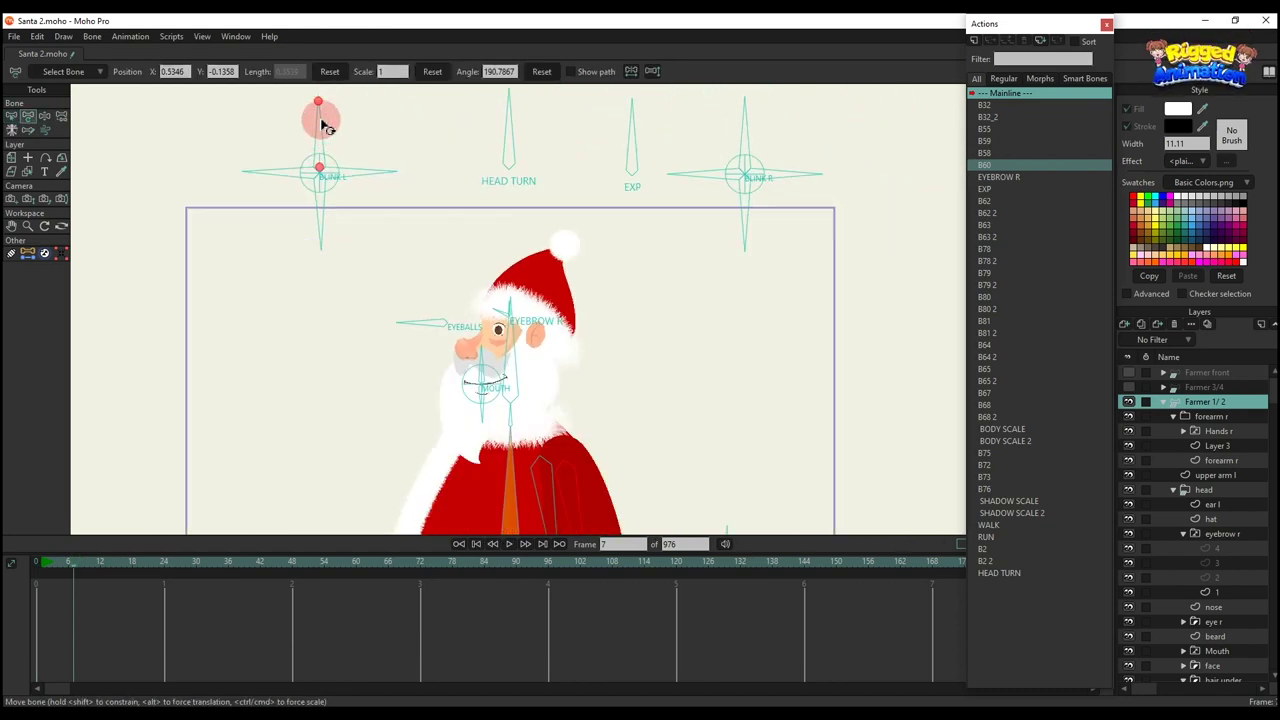
Test the side view's BLINK L control with its upper and left bones, deleting the keyframes after each change
drag(405, 190, 407, 188)
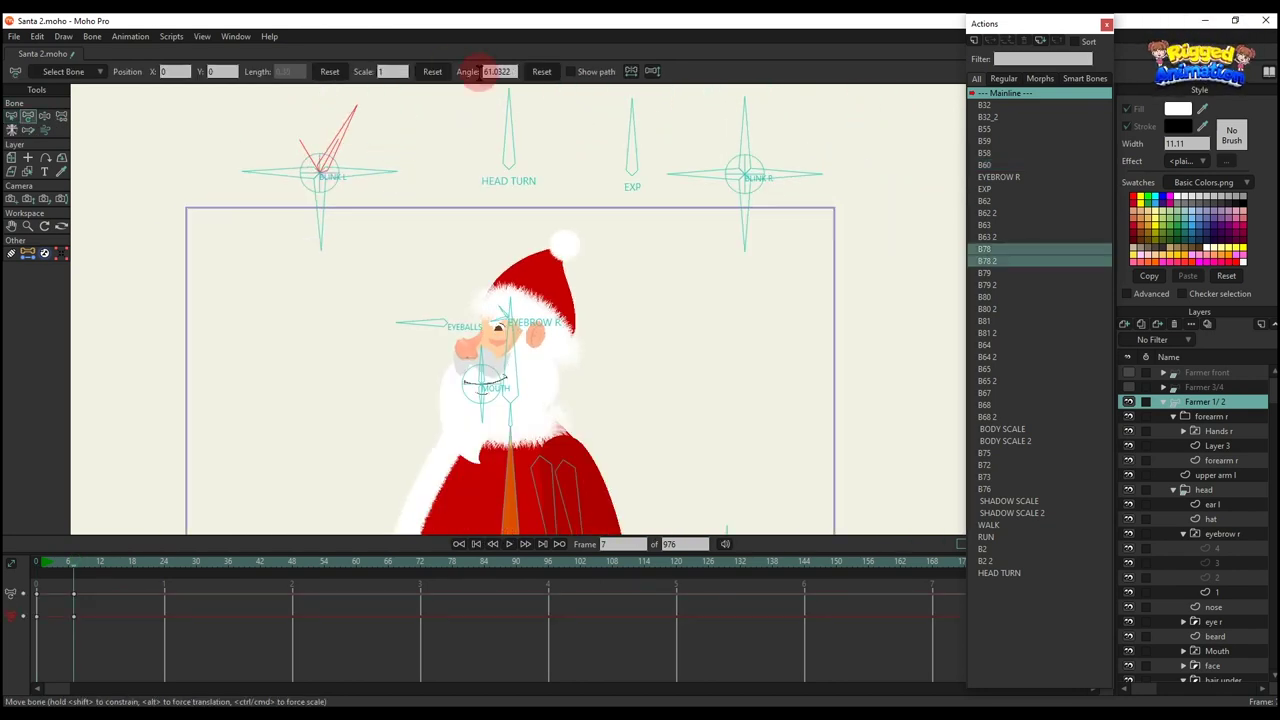
drag(110, 641, 22, 576)
key(Delete)
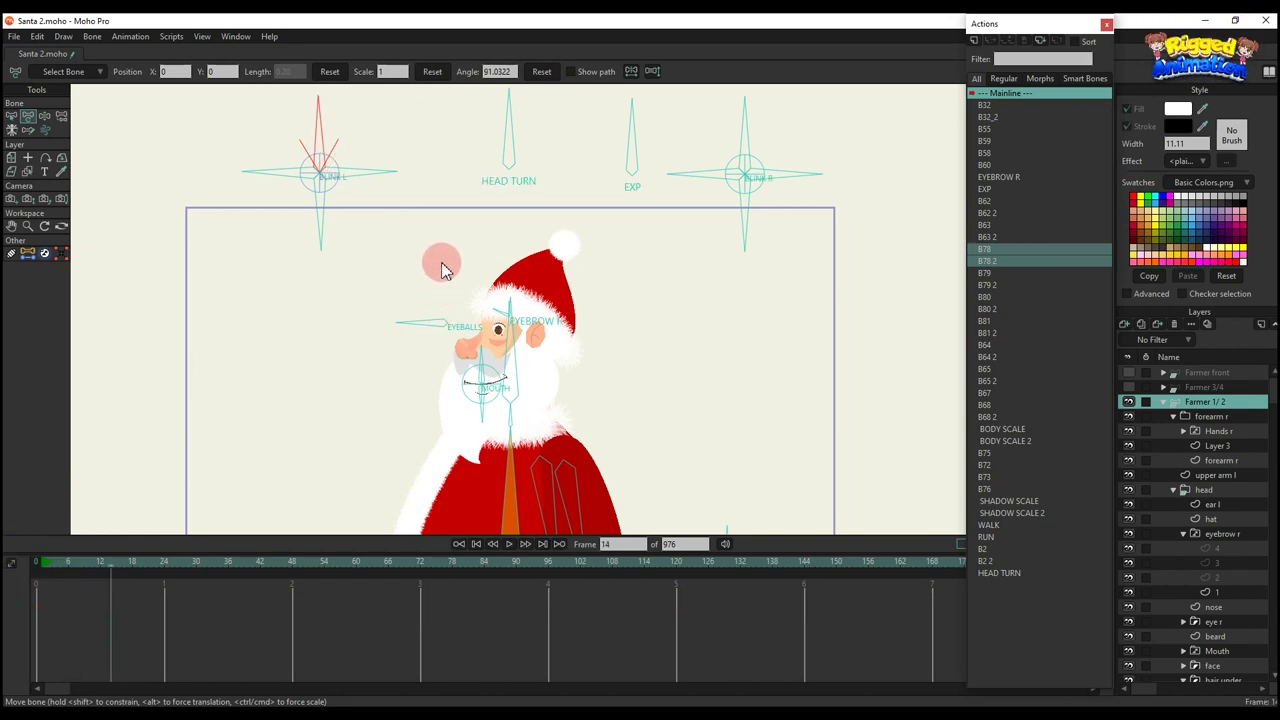
scroll(441, 270, up, 3)
drag(442, 264, 430, 308)
drag(206, 167, 228, 218)
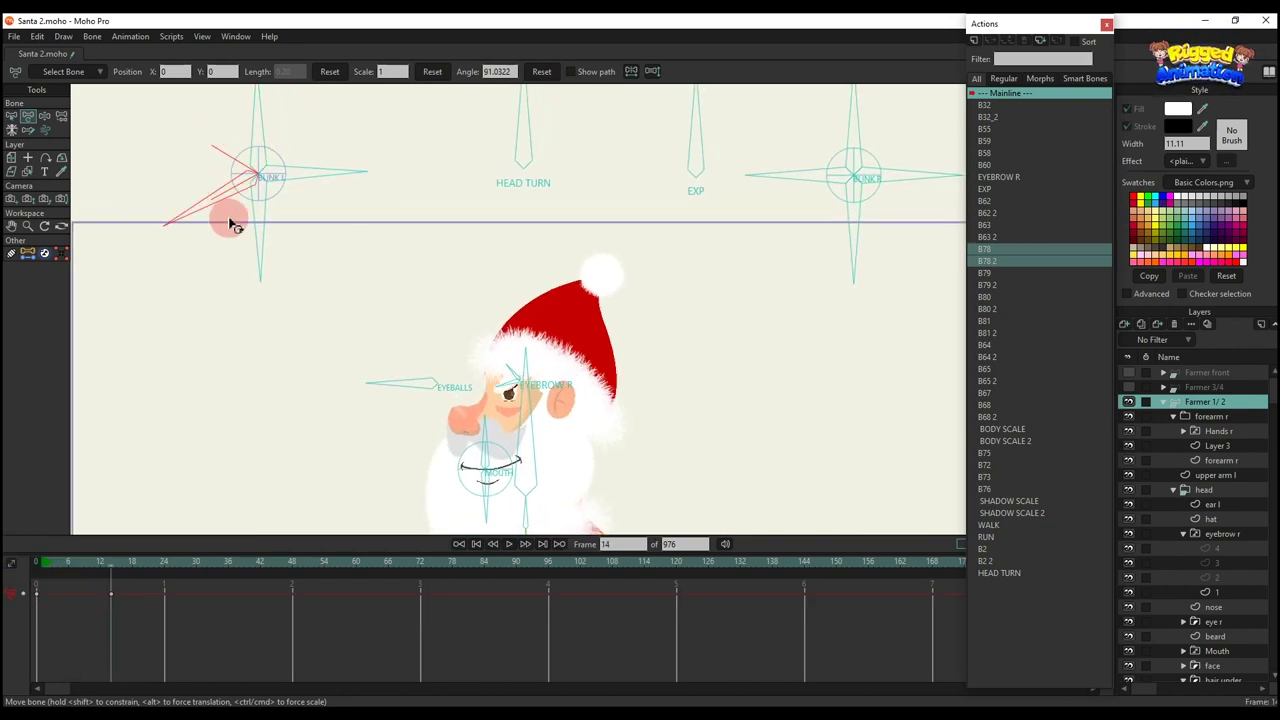
drag(190, 636, 67, 548)
key(Delete)
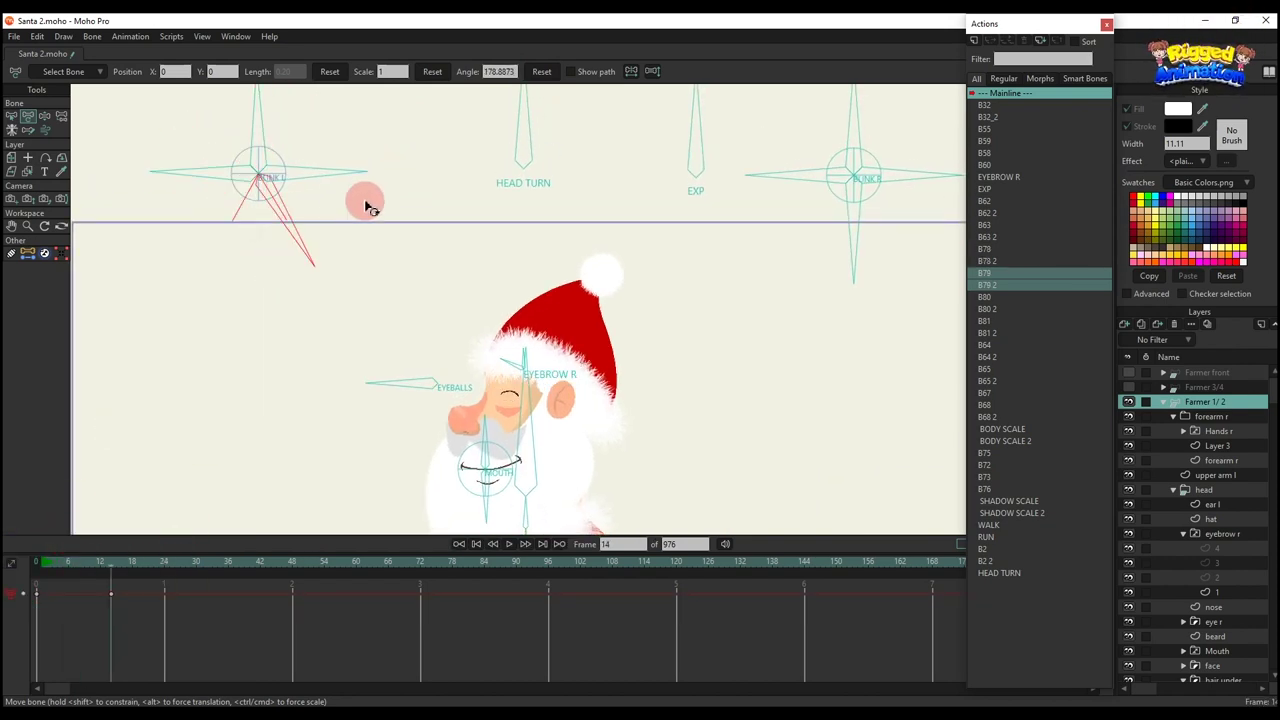
Rotate the lower and right bones of the side view's BLINK L control, deleting the keyframes after each test
drag(368, 205, 180, 261)
drag(180, 663, 38, 571)
key(Delete)
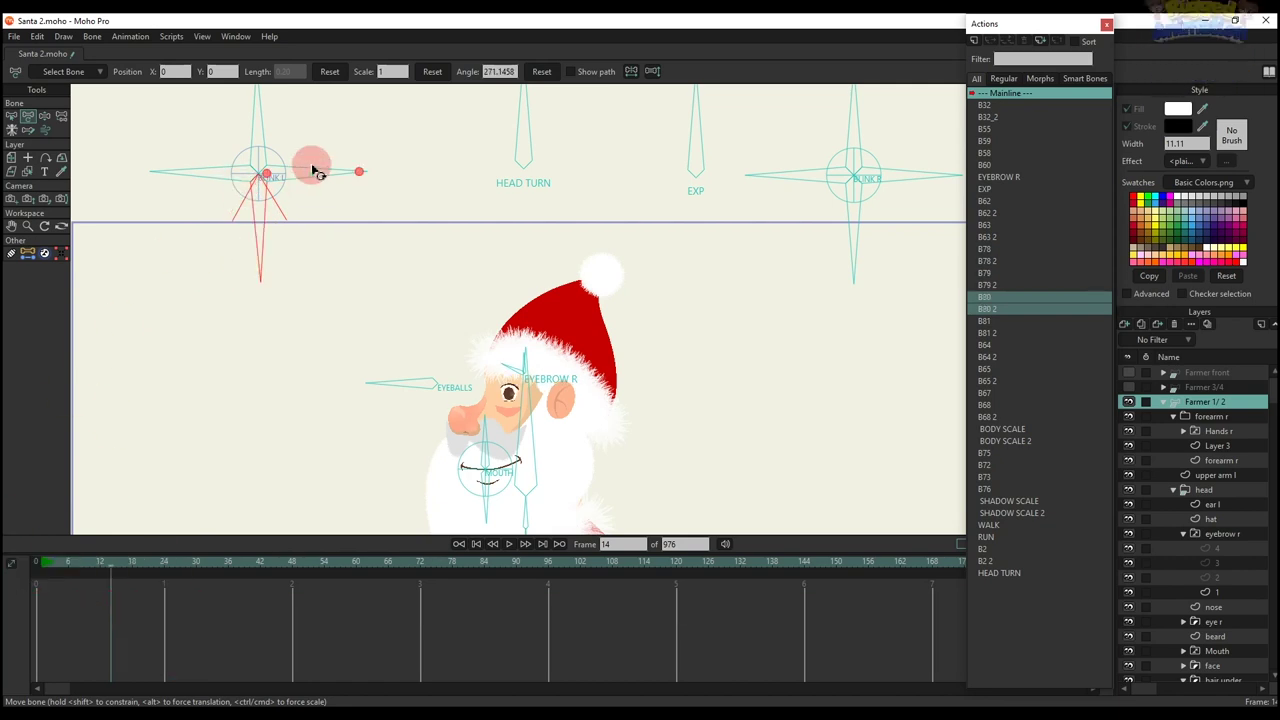
drag(312, 169, 306, 198)
drag(178, 640, 50, 563)
key(Delete)
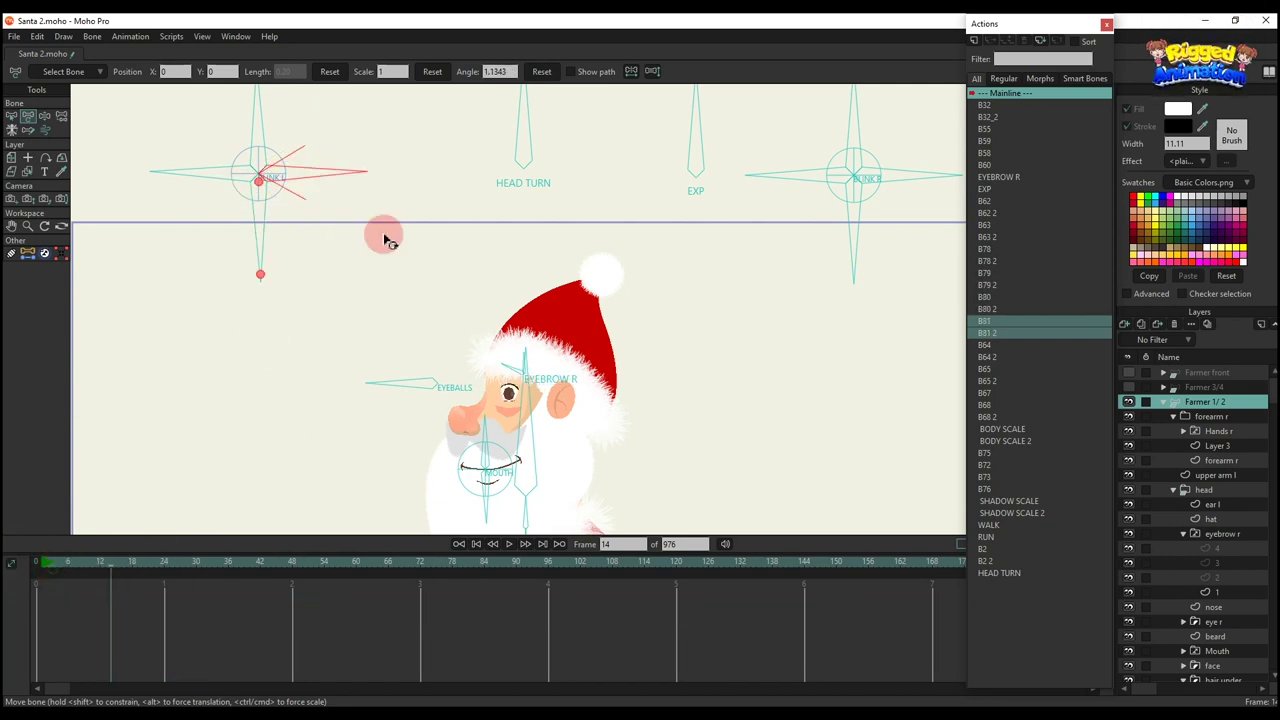
Rotate the side view's HEAD TURN control to flip the head the other way, and delete the keyframes
drag(537, 111, 617, 206)
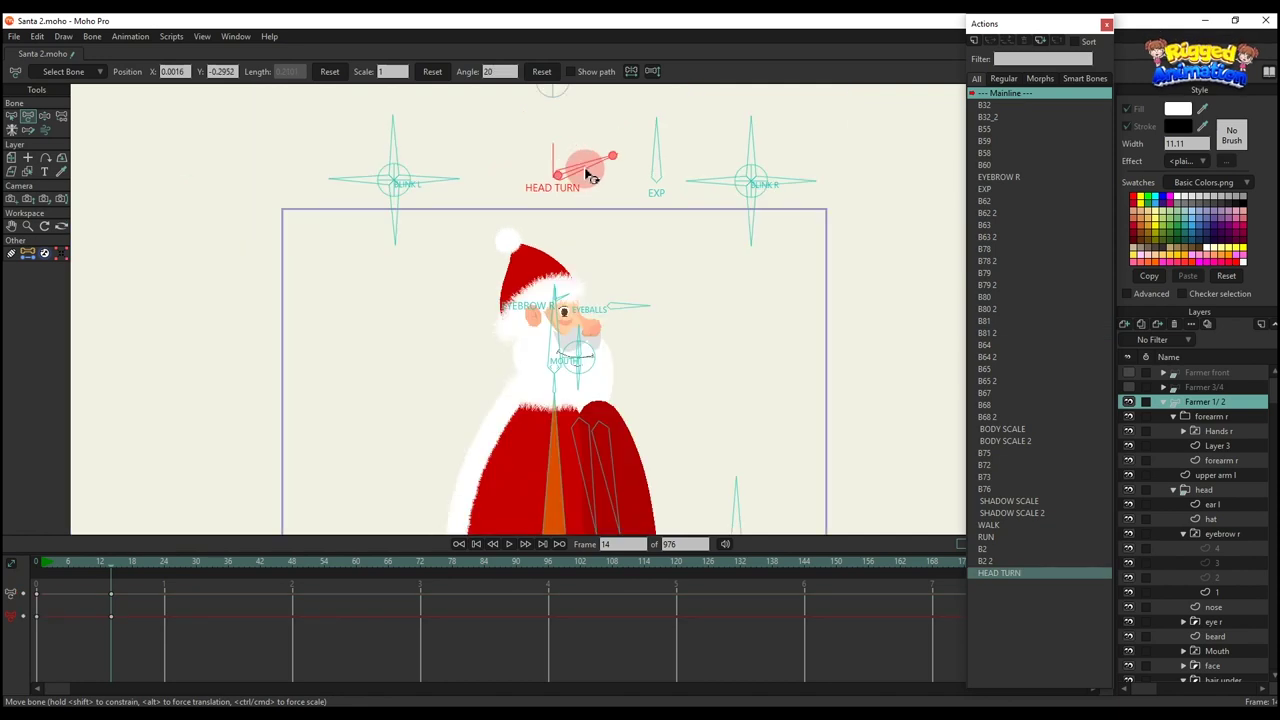
drag(586, 163, 503, 293)
key(Delete)
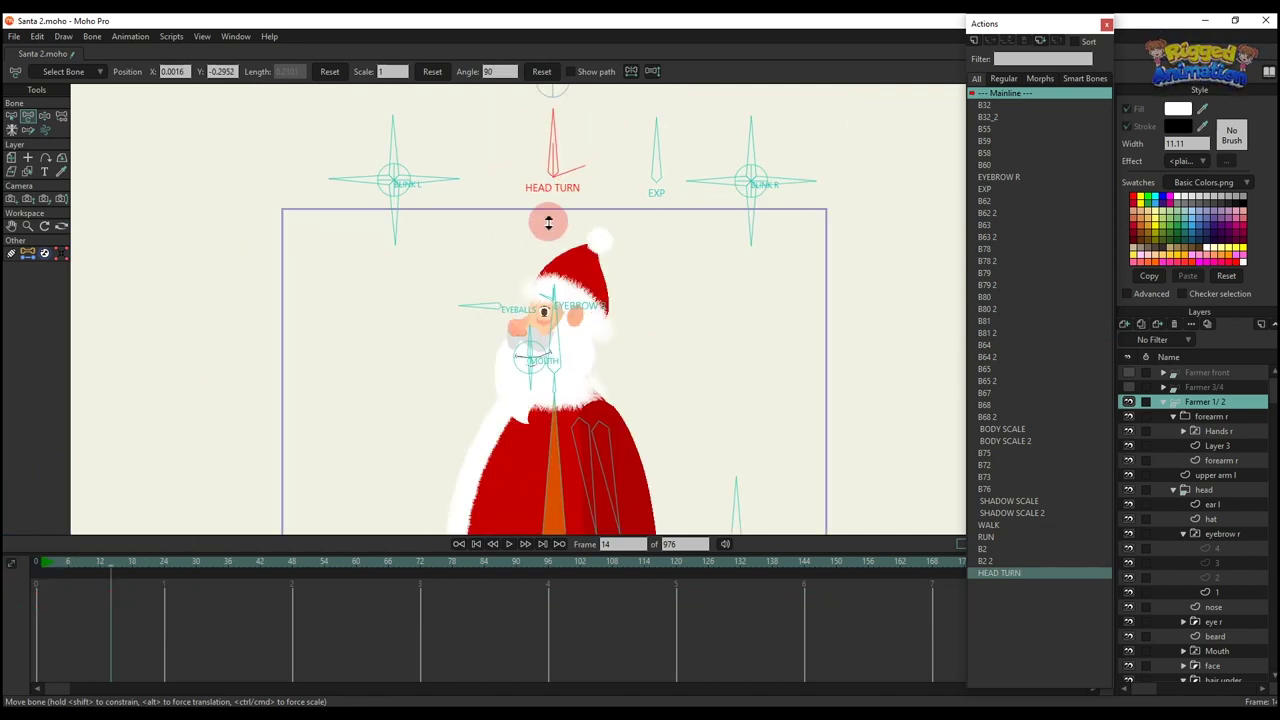
Rotate the four bones of the side view's BLINK R control one after another, deleting the keyframes after each test
scroll(563, 225, up, 6)
scroll(590, 238, down, 5)
drag(591, 239, 538, 263)
scroll(538, 263, up, 1)
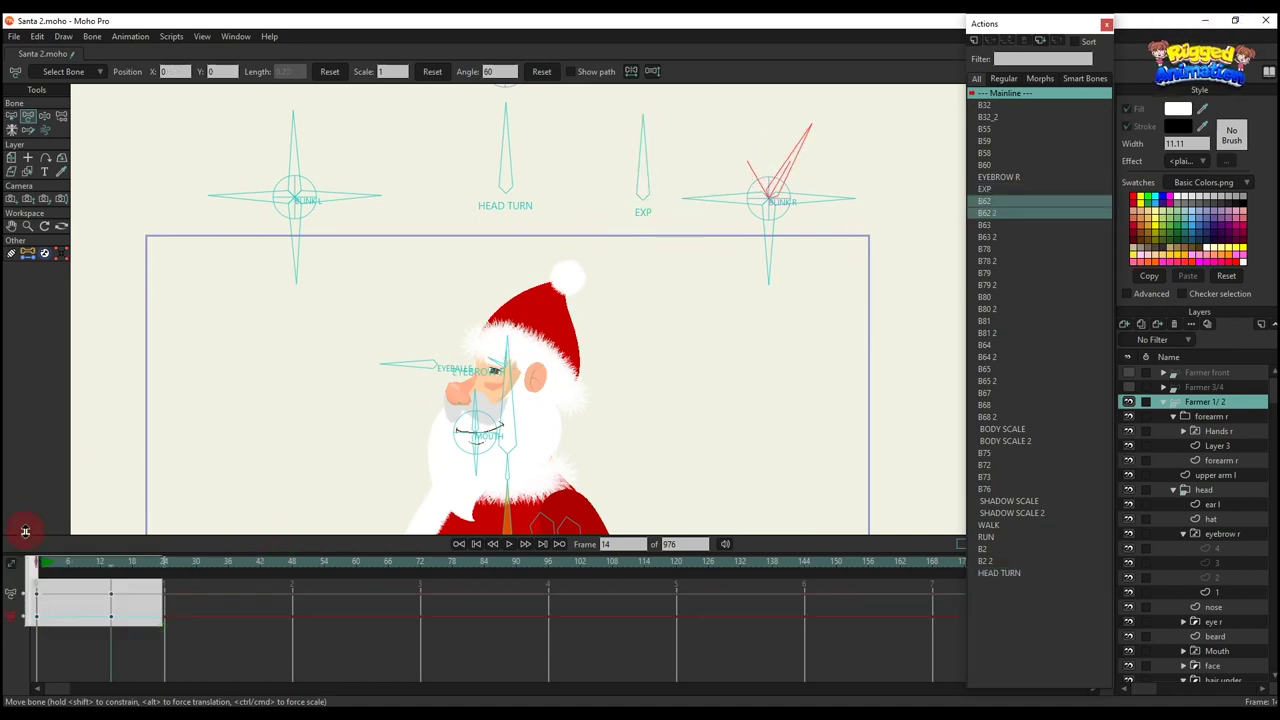
click(718, 214)
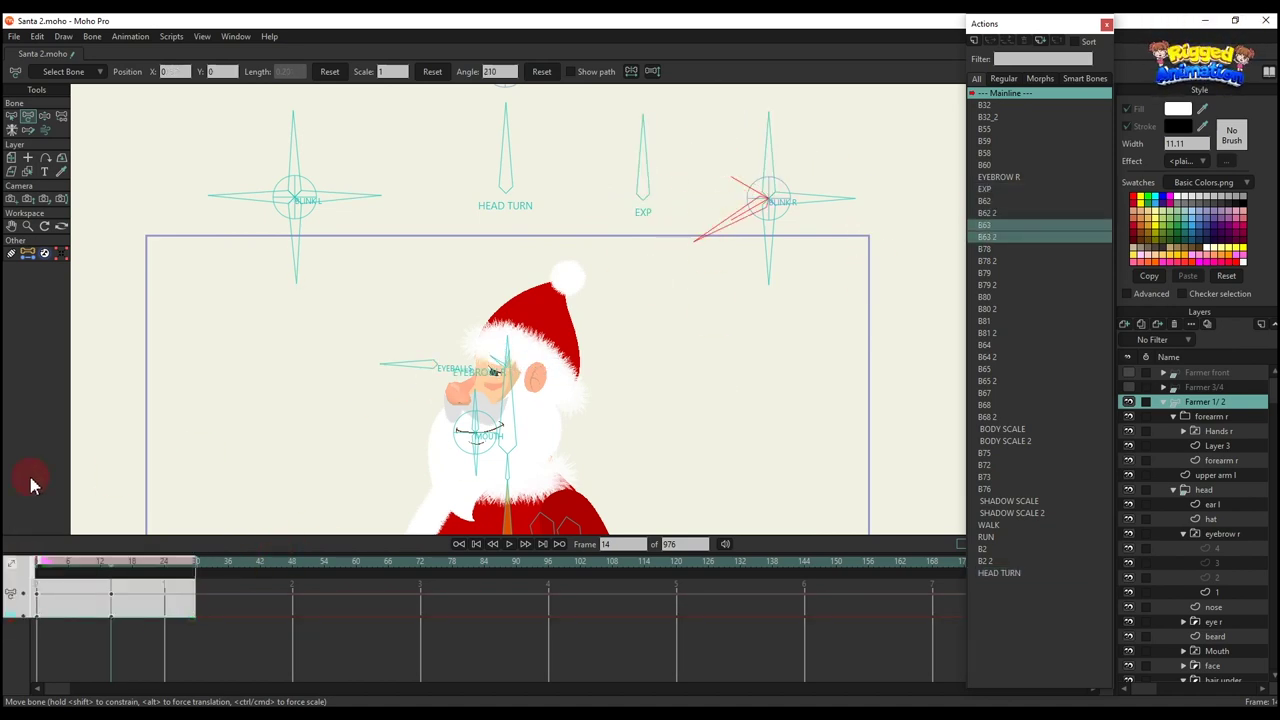
click(738, 222)
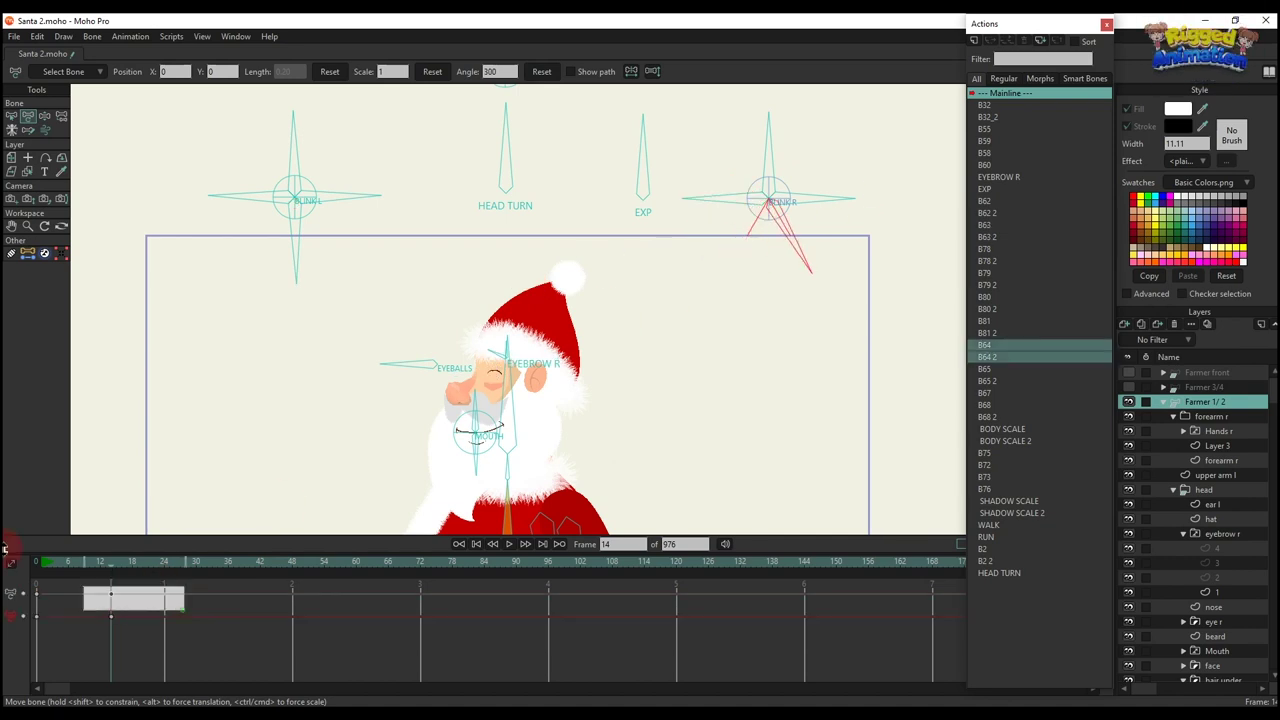
drag(729, 220, 798, 124)
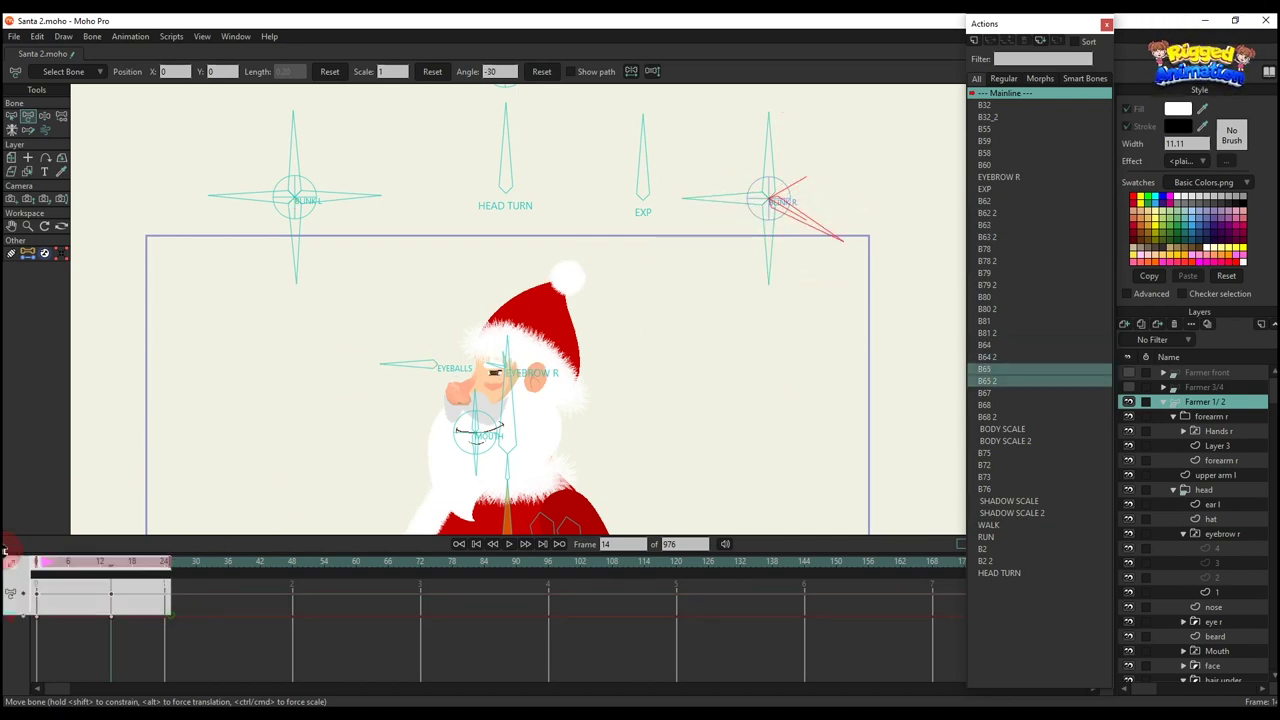
Transform the EYEBROW R bone above the side view's eye, and delete the resulting keyframes
scroll(520, 330, up, 5)
click(475, 335)
scroll(478, 340, up, 2)
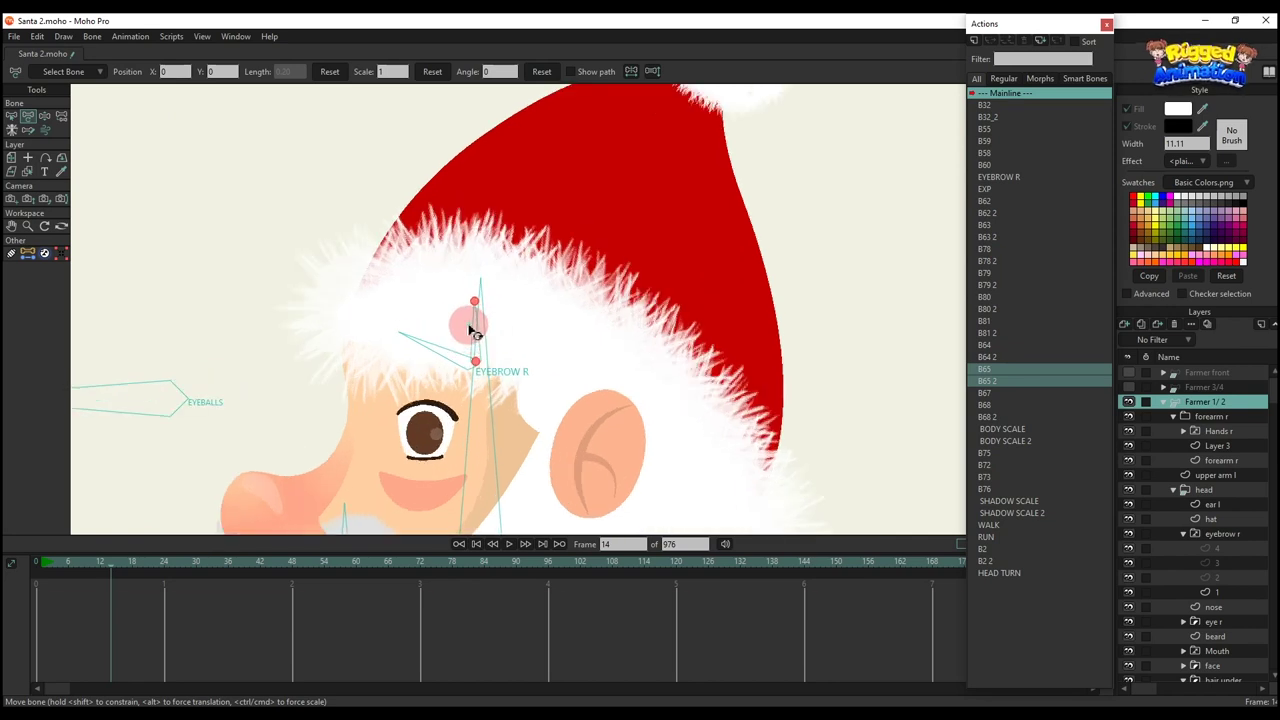
drag(474, 322, 538, 348)
drag(183, 639, 63, 560)
key(Delete)
Rotate the EYEBALLS bone to shift the side view's gaze, and delete the resulting keyframes
drag(182, 415, 247, 307)
drag(114, 634, 8, 556)
key(Delete)
Test the side view's MOUTH control by rotating its bones at frame 5, and delete the keyframes
scroll(458, 422, down, 3)
drag(457, 436, 495, 441)
scroll(458, 280, up, 1)
drag(549, 400, 497, 470)
drag(411, 493, 355, 476)
drag(123, 628, 21, 586)
key(Delete)
Tilt the side view's head with the neck bone at frame 5, and delete the keyframes
scroll(535, 352, down, 8)
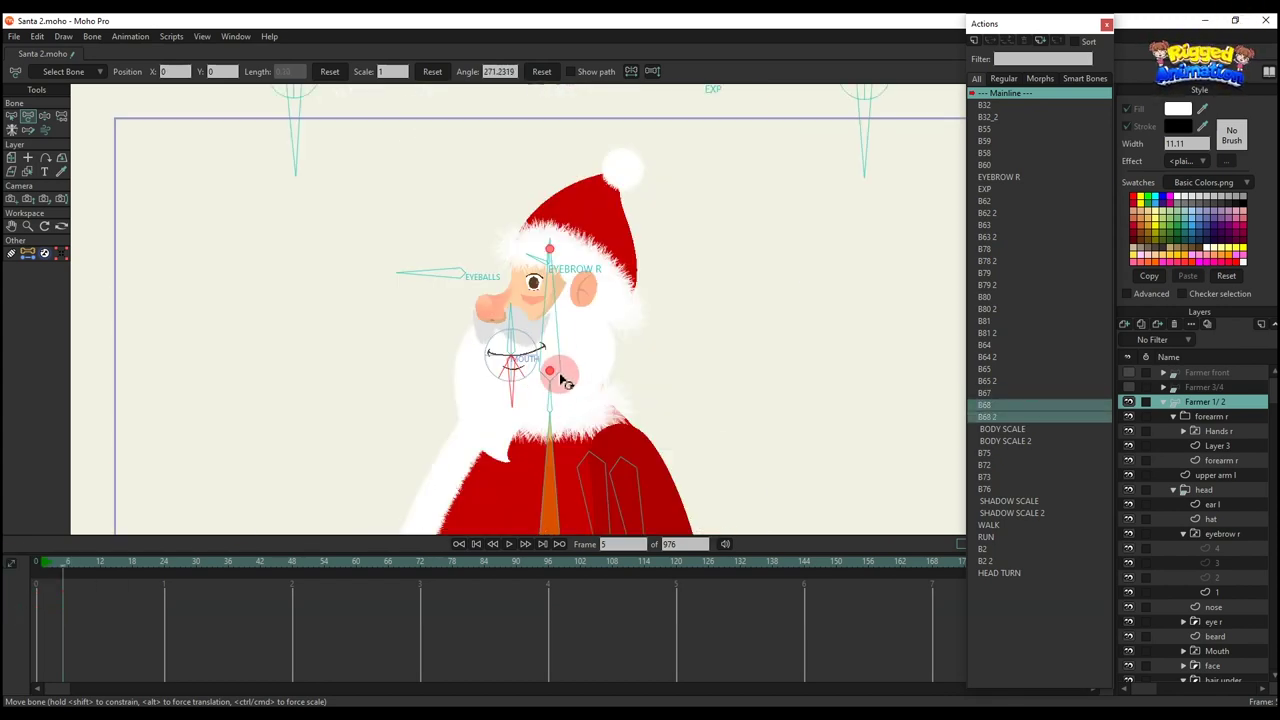
drag(560, 377, 580, 270)
scroll(577, 282, up, 5)
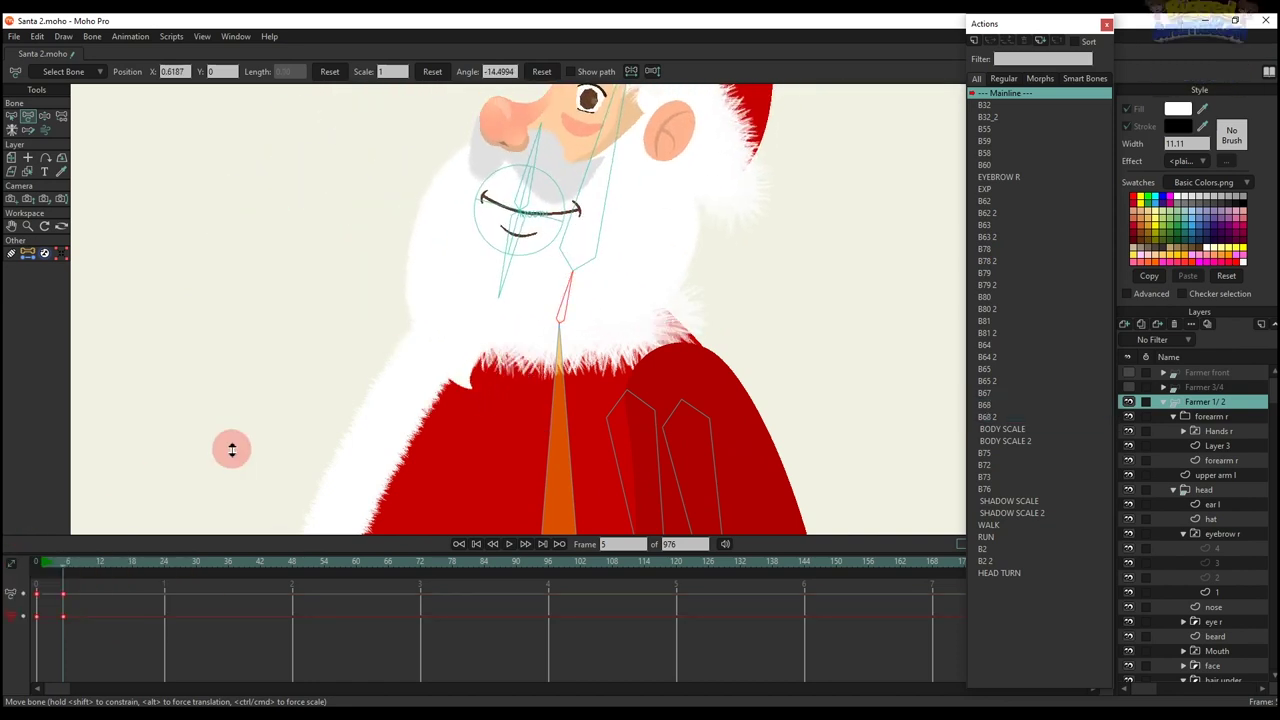
scroll(643, 340, down, 5)
Rotate the side view's upper arm and forearm bones until both hands are raised beside the body
click(597, 322)
drag(597, 322, 390, 394)
drag(620, 317, 678, 283)
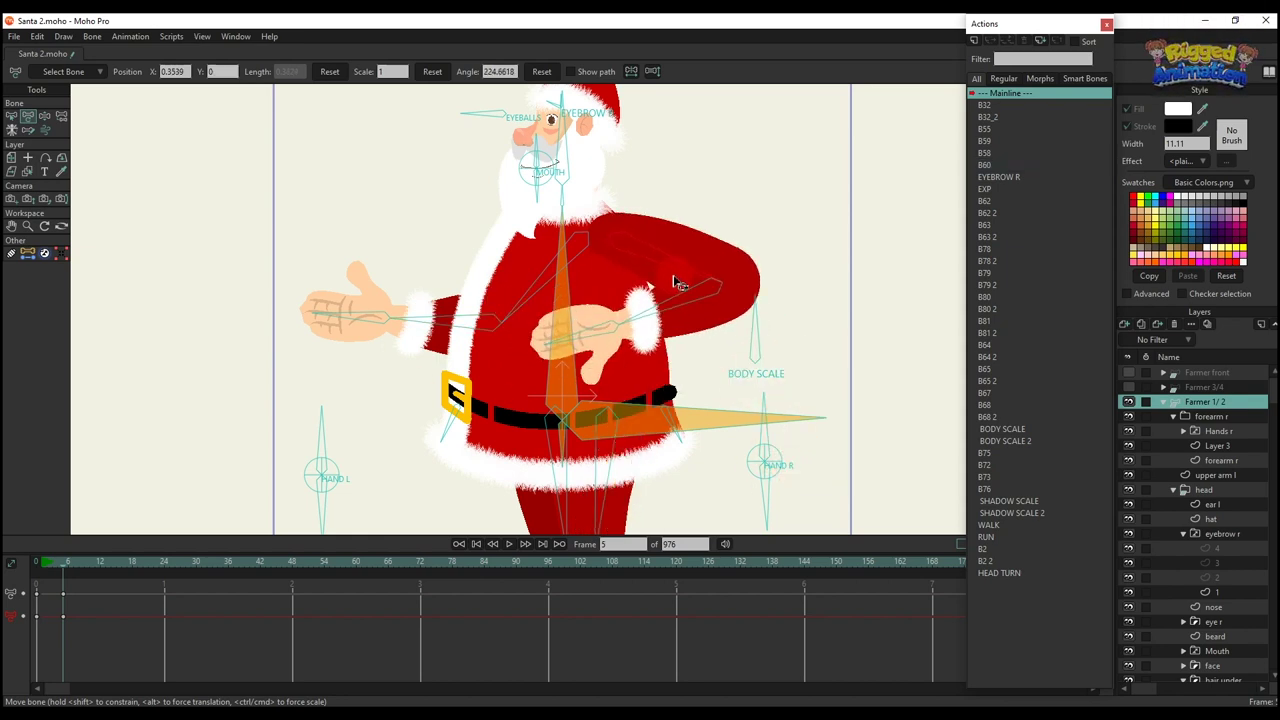
drag(781, 236, 679, 288)
drag(443, 297, 455, 285)
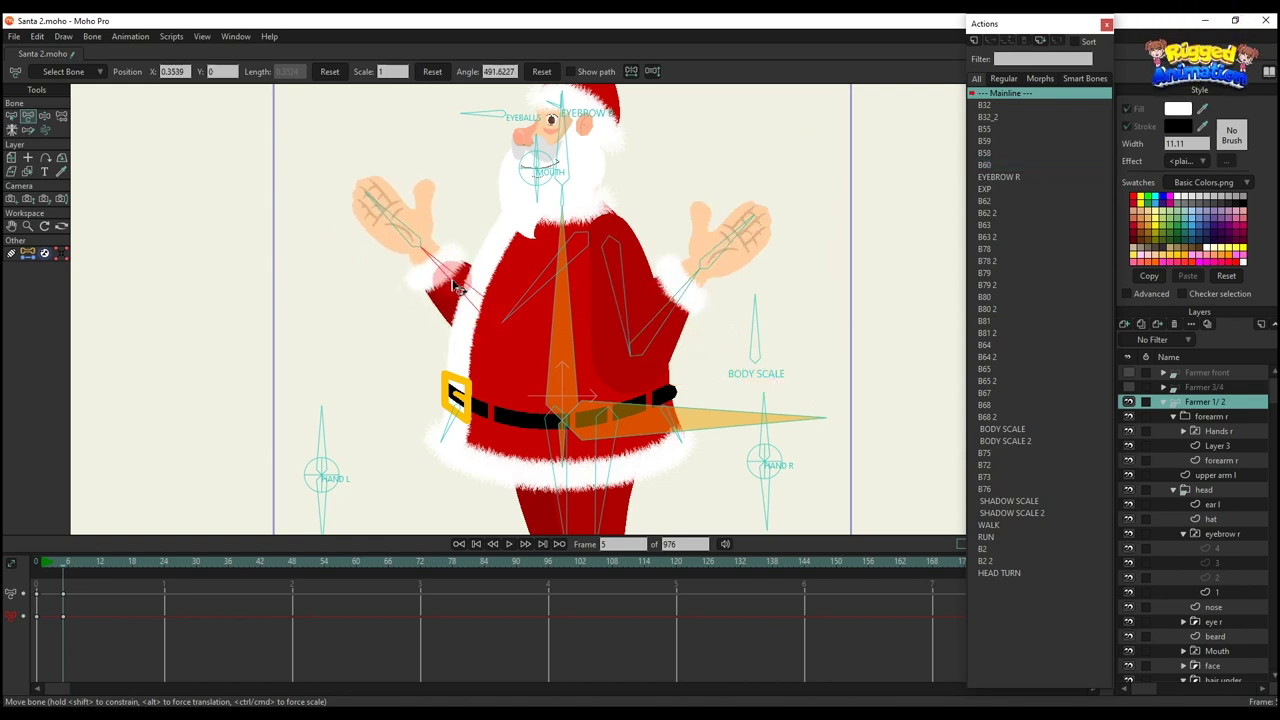
Rotate the upper bones of the HAND L and HAND R controls to switch both hands to another pose
drag(313, 428, 229, 514)
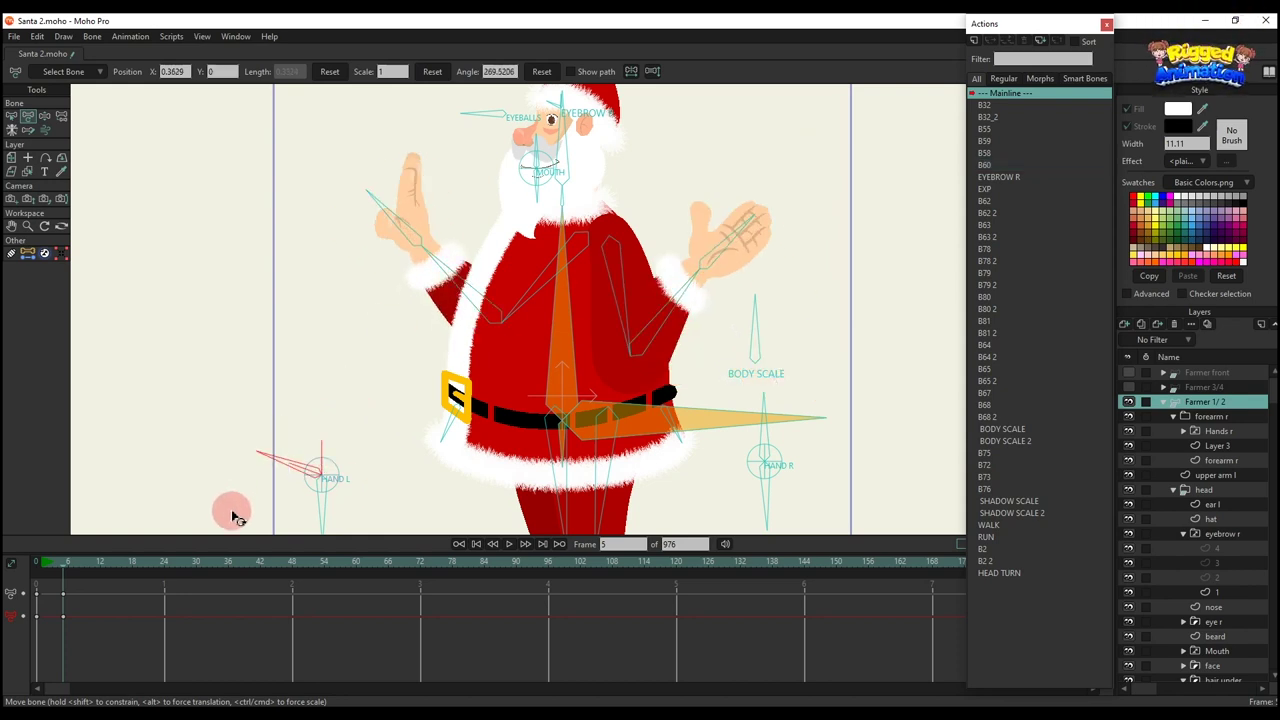
click(755, 333)
drag(763, 434, 810, 445)
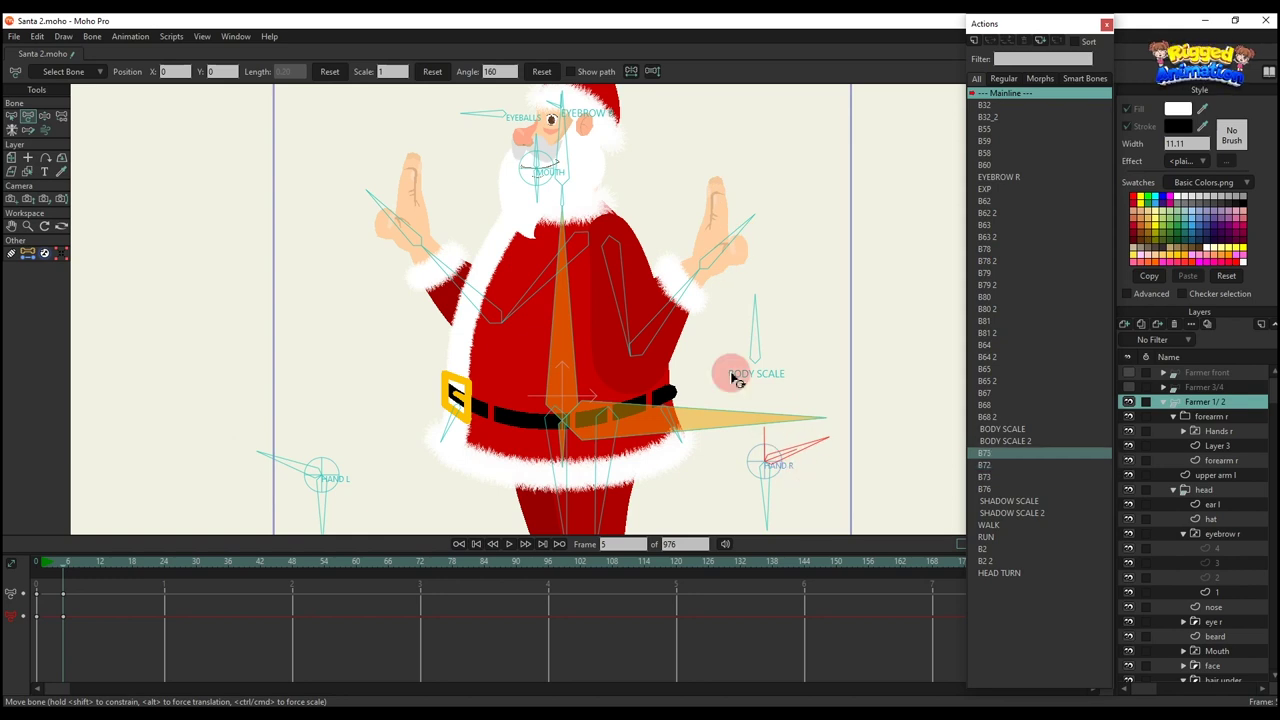
Bend the right arm toward the waist and rotate HAND R's lower bone to place the forearm behind the body
drag(667, 313, 695, 284)
drag(702, 256, 715, 399)
click(766, 505)
drag(845, 482, 615, 437)
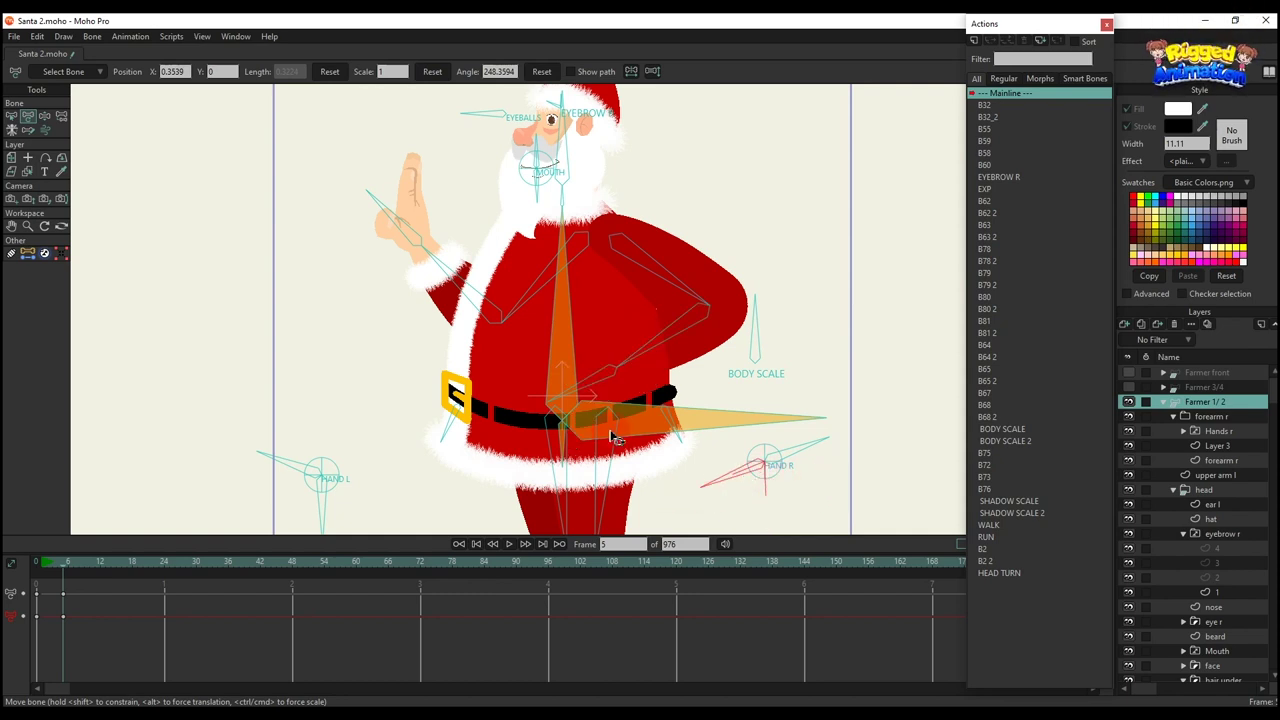
Repose the left arm and rotate the lower bones of HAND L and HAND R to change the forearms' layer order
drag(484, 338, 617, 360)
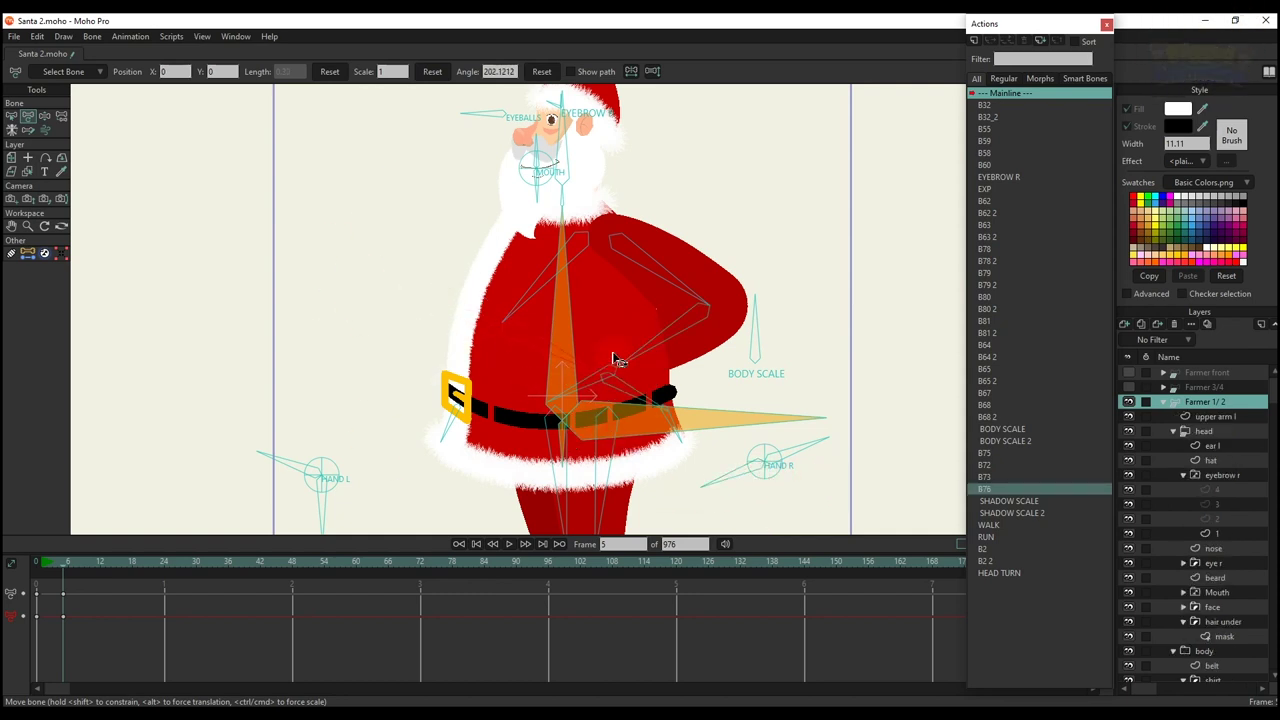
drag(545, 383, 445, 327)
drag(310, 520, 362, 450)
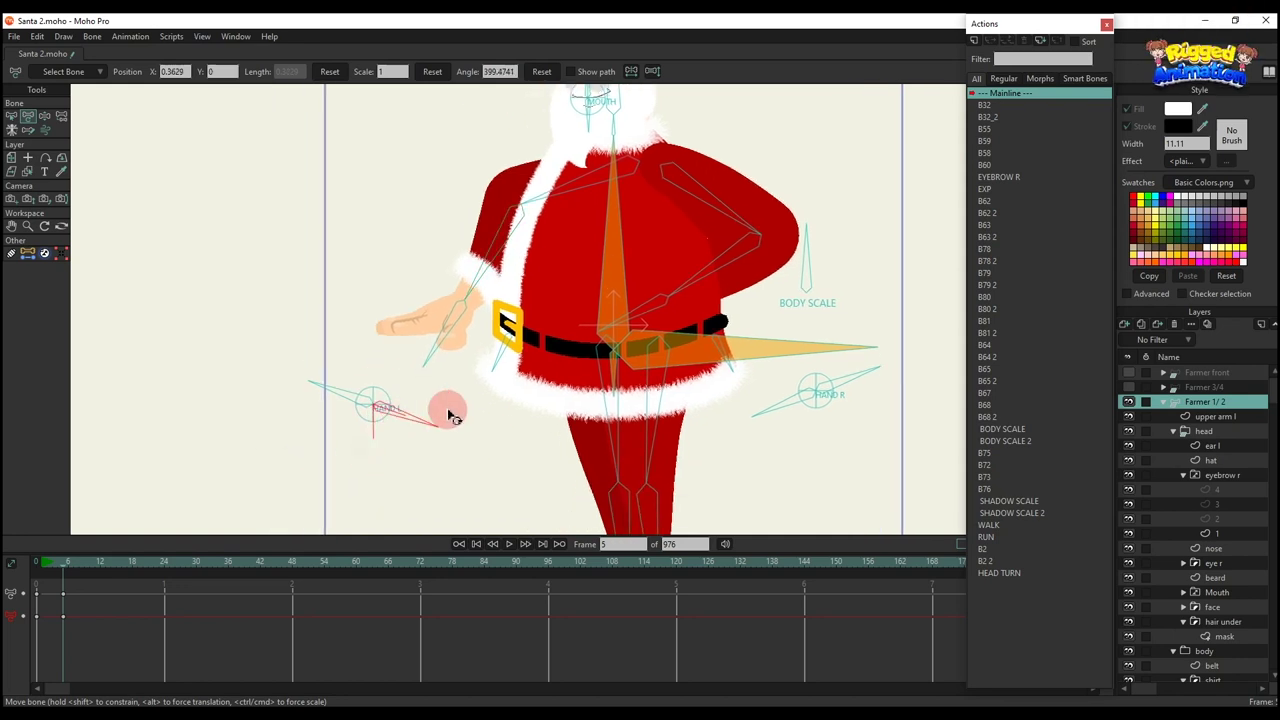
drag(816, 416, 904, 442)
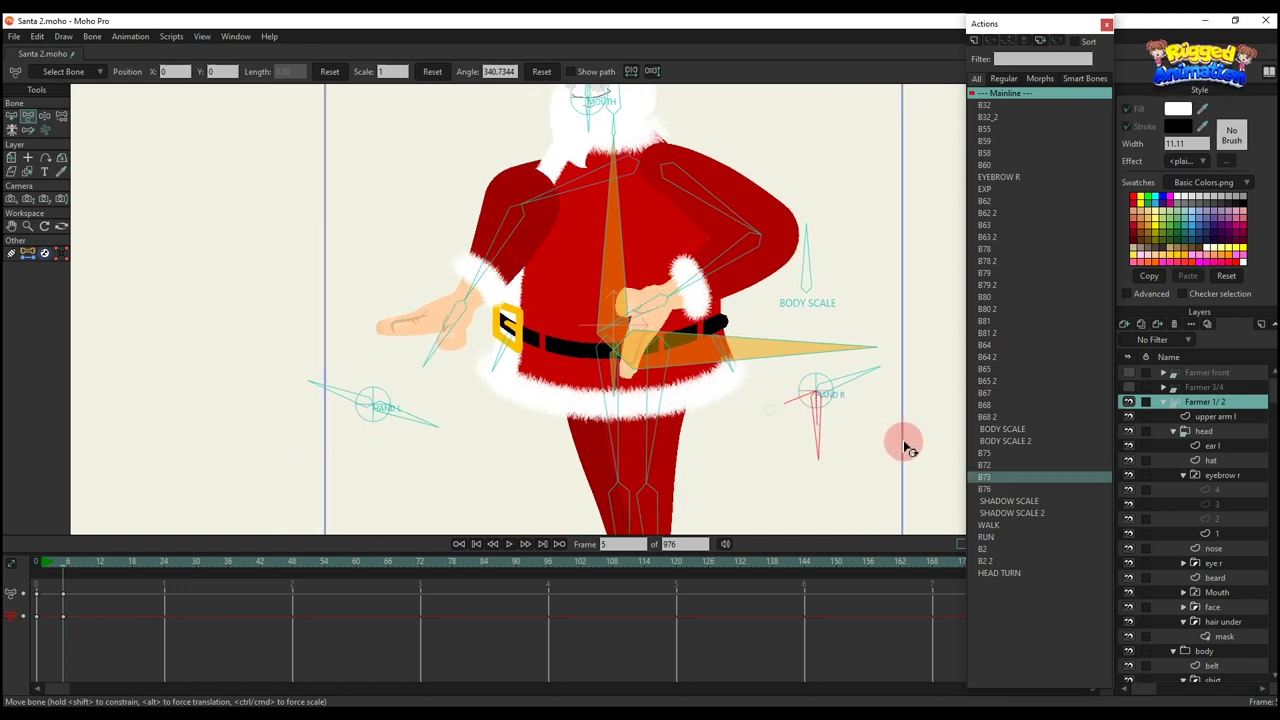
Fold the left forearm across the belly, lower the right arm, and delete all the arm and hand keyframes
drag(477, 286, 755, 362)
drag(660, 327, 694, 316)
drag(554, 320, 548, 357)
drag(652, 345, 743, 394)
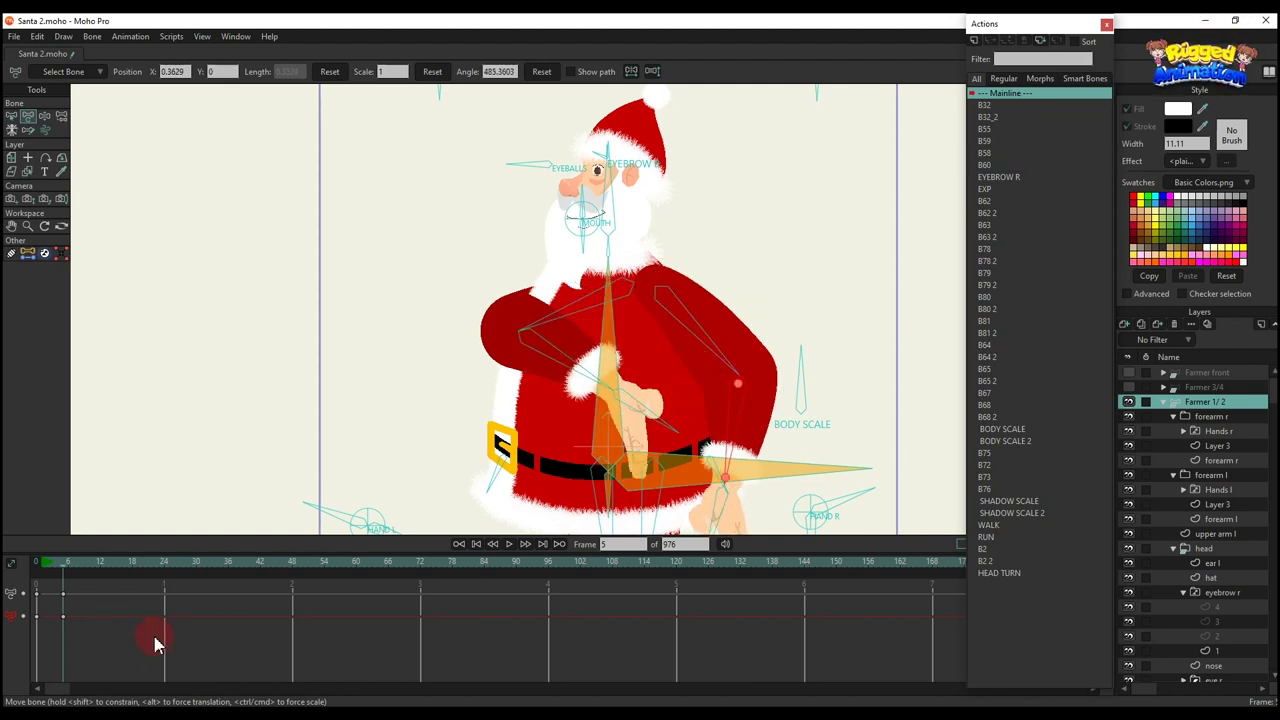
drag(152, 636, 22, 574)
key(Delete)
Test the side view's BODY SCALE control by rotating its bone, and delete the resulting keyframes
scroll(545, 358, down, 5)
drag(663, 394, 734, 292)
drag(126, 626, 6, 554)
key(Delete)
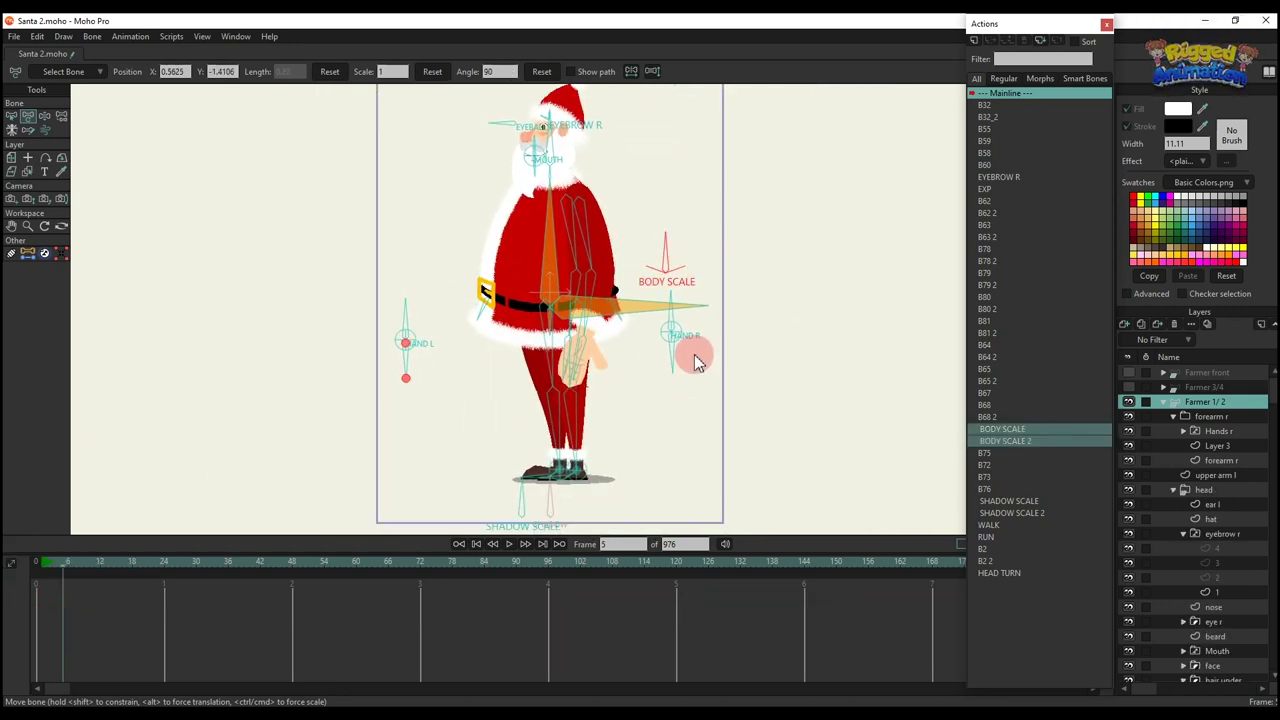
Test the SHADOW SCALE control beneath the side view's feet, and delete the resulting keyframes
scroll(697, 362, up, 2)
click(676, 316)
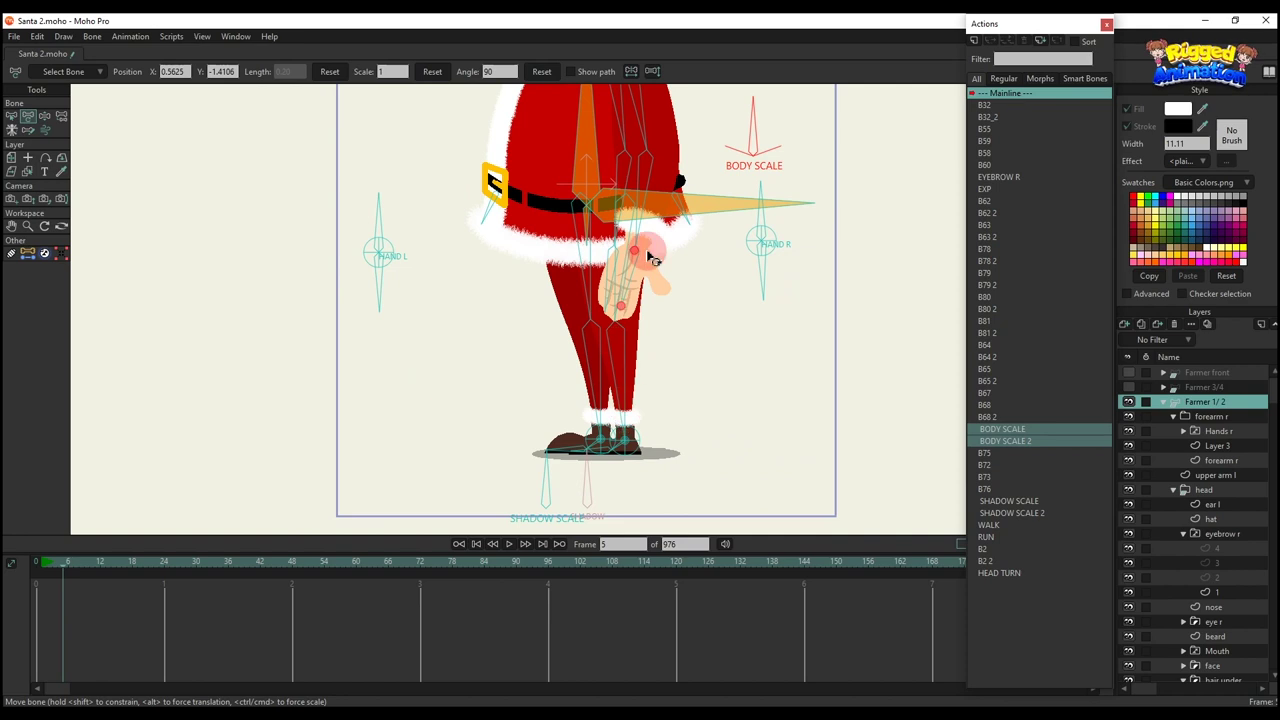
drag(548, 483, 605, 482)
drag(207, 638, 20, 552)
key(Delete)
Test the side view's rig with the Manipulate Bones tool, and delete the resulting keyframes
scroll(655, 205, down, 2)
drag(668, 212, 620, 361)
key(z)
drag(223, 626, 8, 492)
key(Delete)
scroll(548, 405, down, 2)
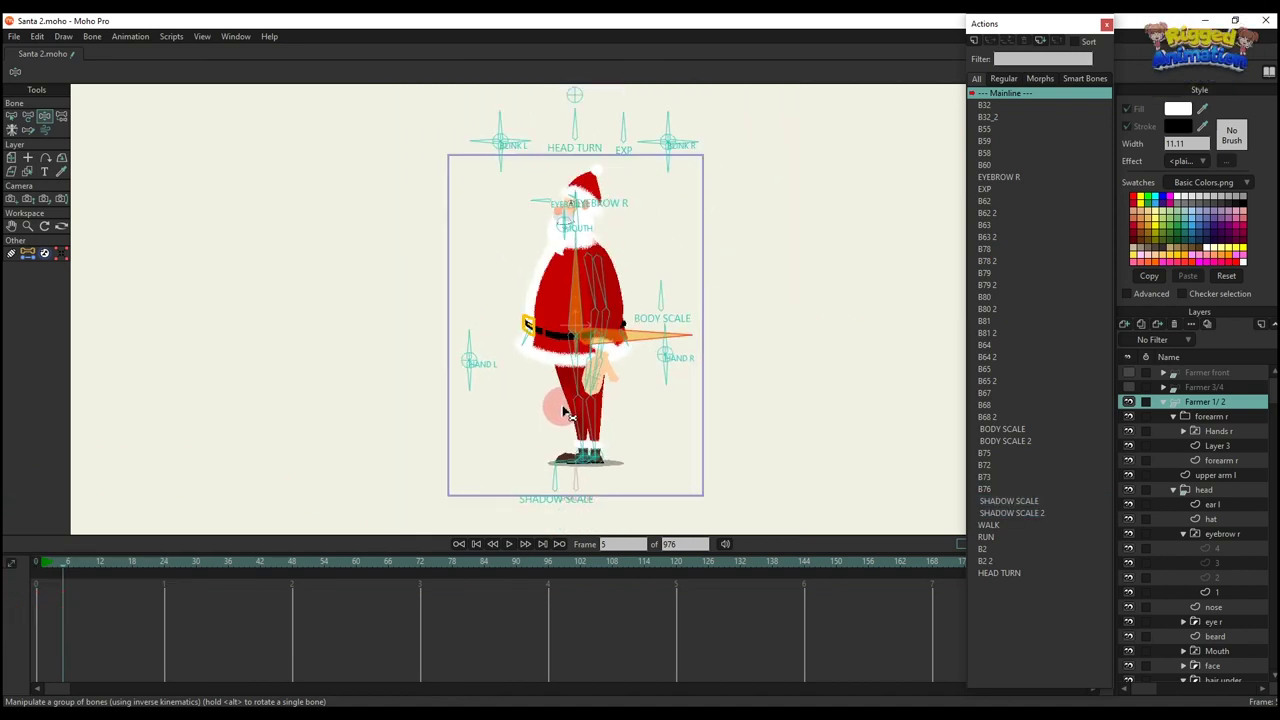
Move the circular control above HEAD TURN with the Transform Bone tool, and delete its keyframes
drag(563, 409, 561, 433)
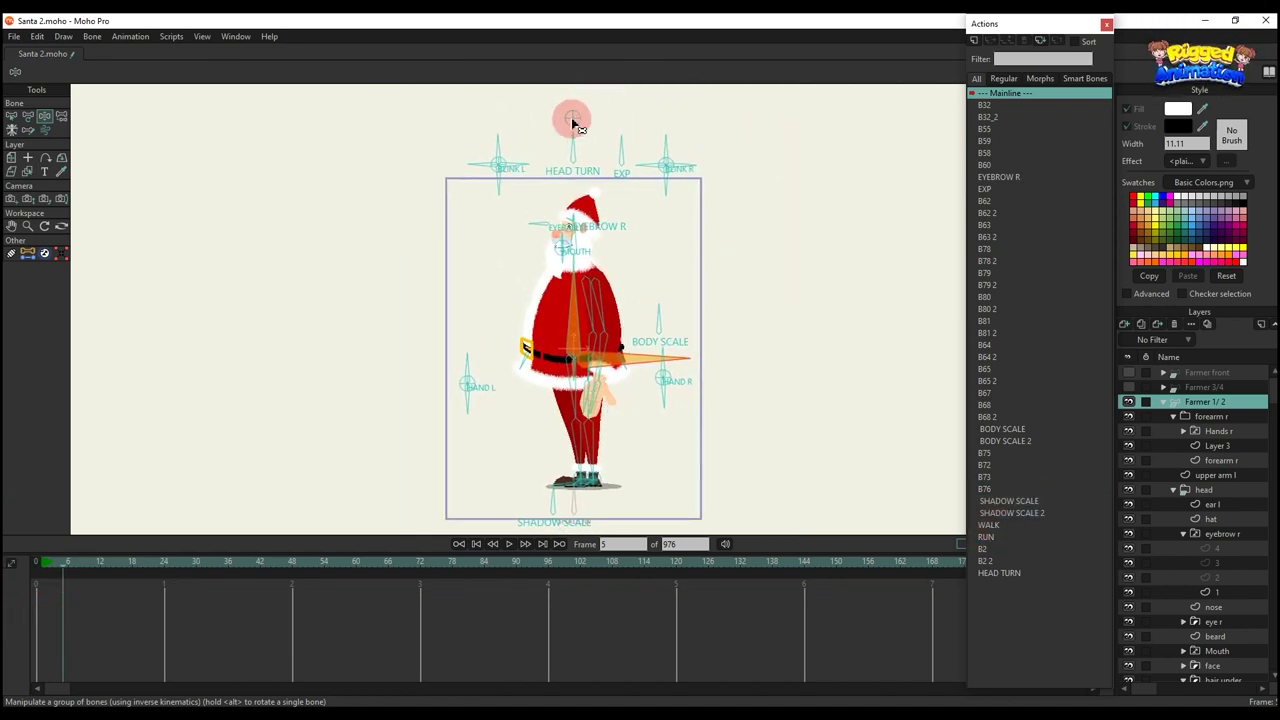
key(t)
drag(590, 124, 349, 166)
drag(6, 614, 5, 518)
key(Delete)
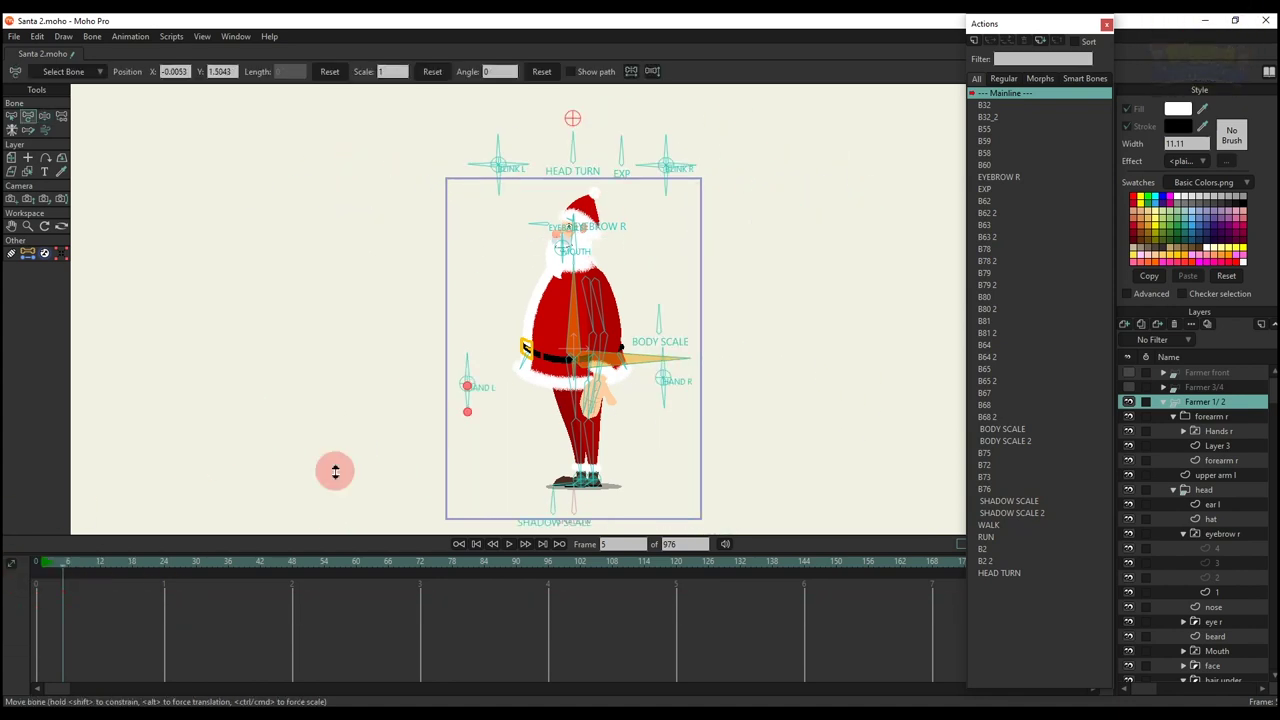
Insert the WALK action at frame 5 of the side view and play the animation
scroll(667, 391, up, 2)
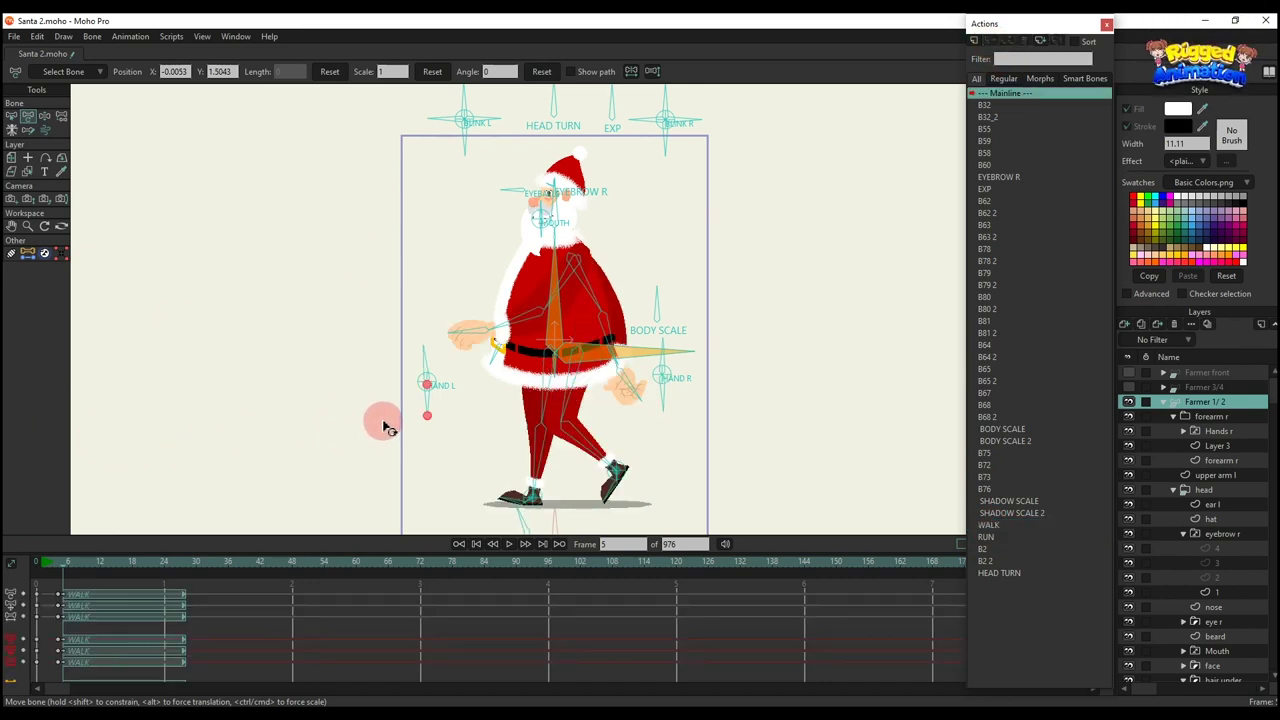
scroll(388, 427, down, 2)
key(space)
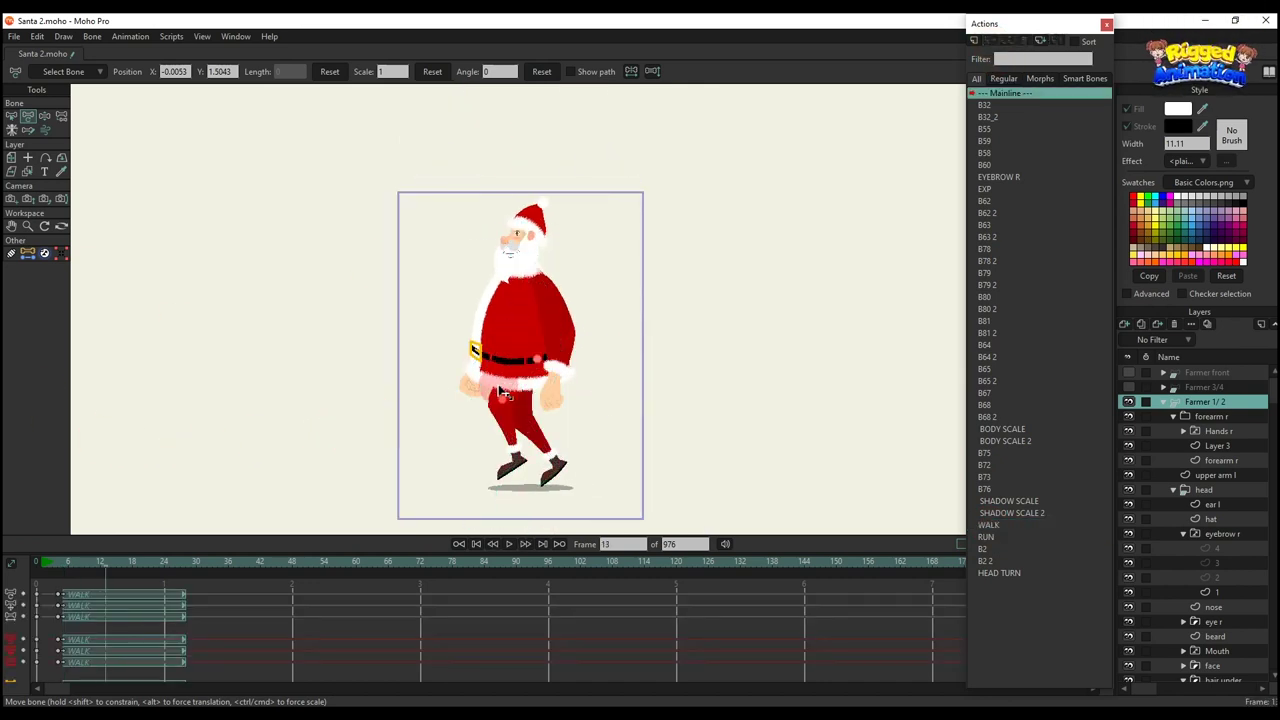
scroll(499, 367, up, 2)
drag(524, 368, 553, 341)
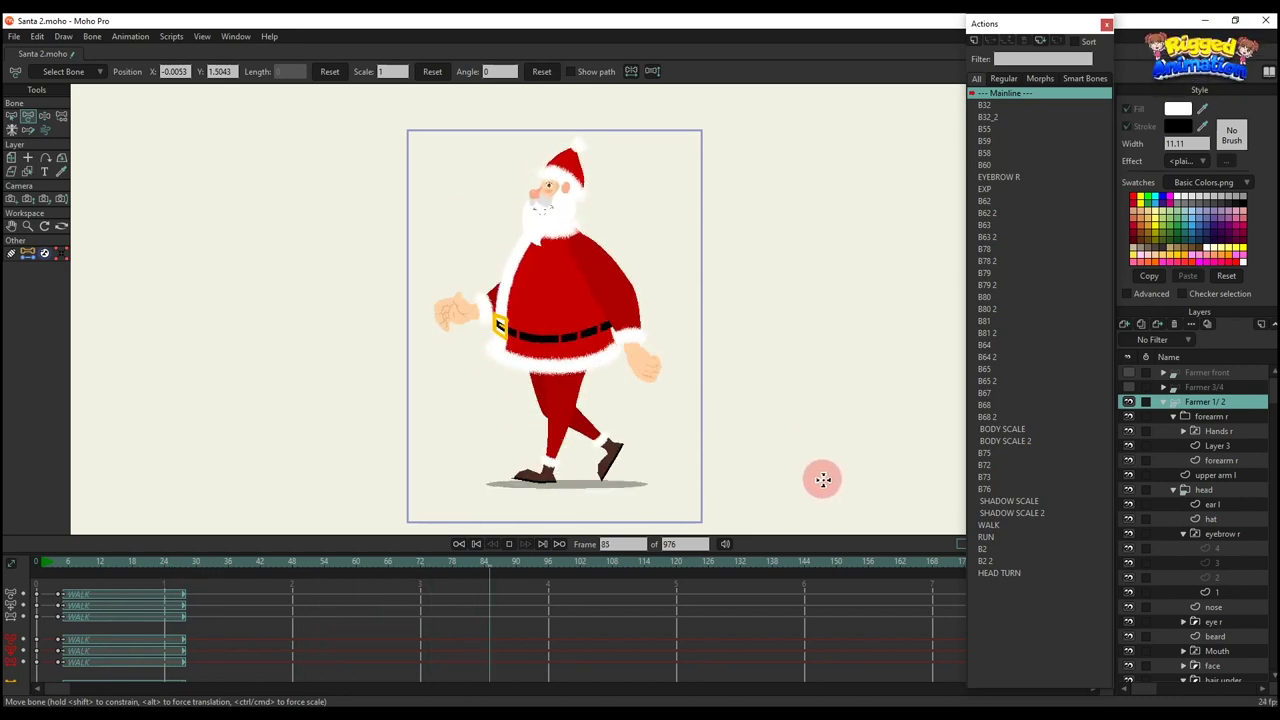
key(space)
Insert and play the RUN action at frame 101, and delete the WALK and RUN keyframes
click(990, 538)
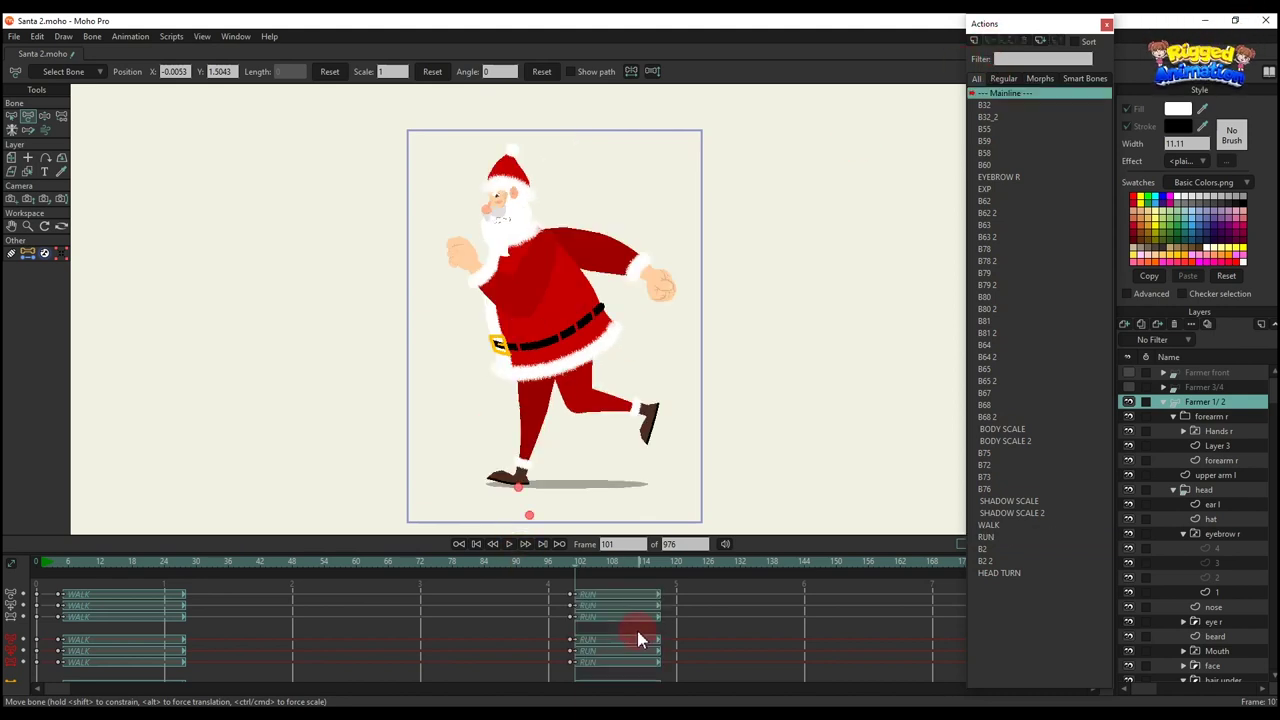
key(space)
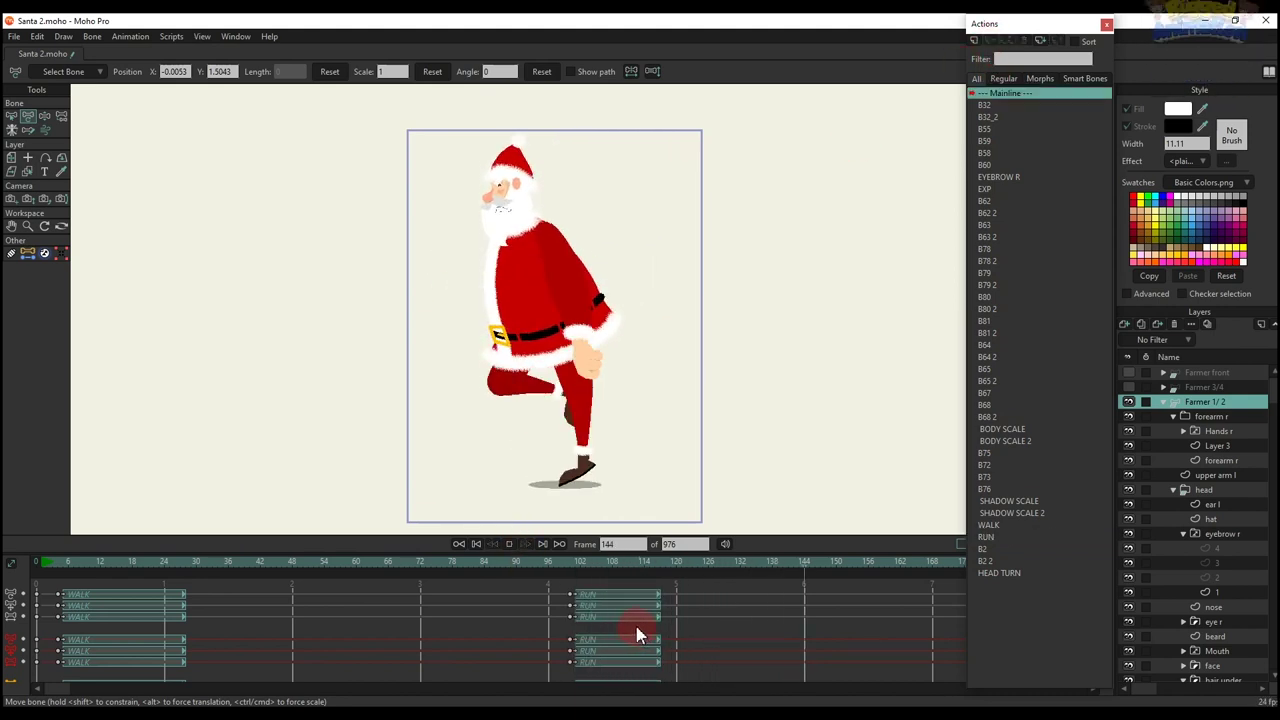
key(space)
drag(771, 658, 25, 554)
key(Delete)
Switch from the Farmer 1/2 layer to the Farmer 3/4 back view, and go to frame 3 for bone transforms
click(13, 567)
click(940, 425)
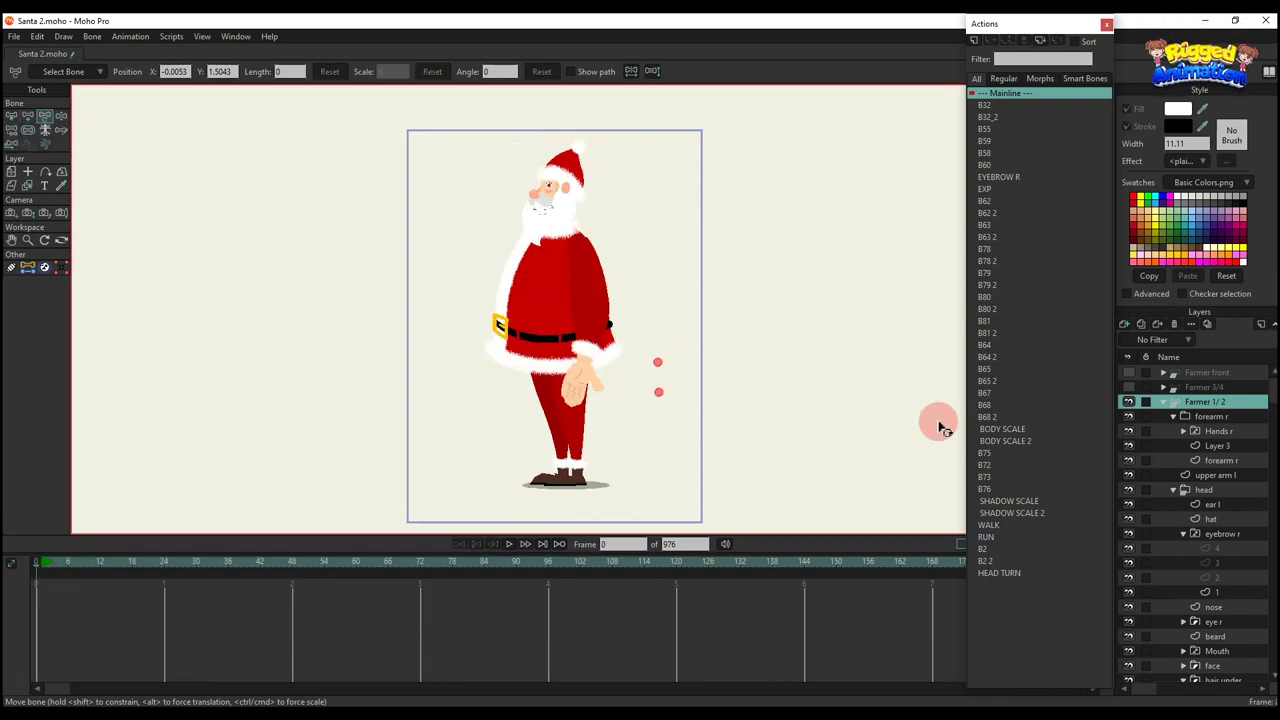
click(1163, 402)
click(1210, 416)
click(50, 566)
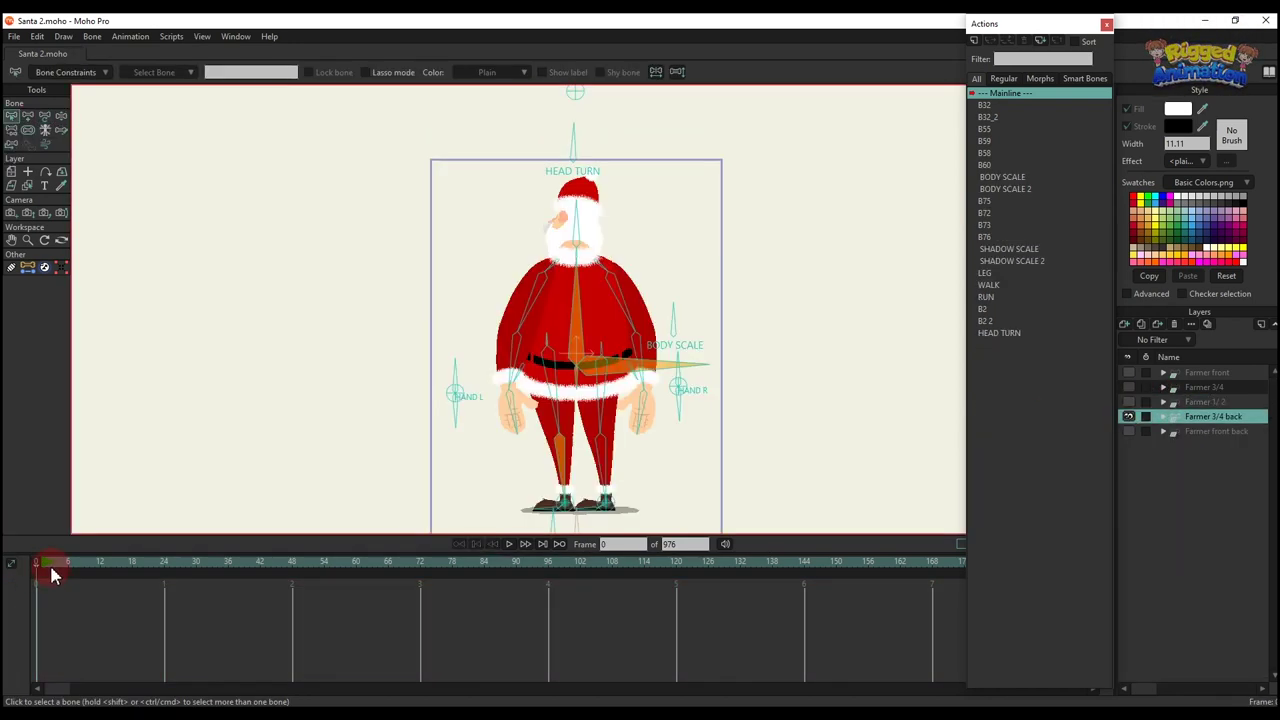
click(154, 514)
Test the back view's HEAD TURN control and neck bone with the Transform Bone tool, deleting the resulting keyframes
drag(583, 92, 519, 260)
scroll(582, 178, up, 2)
key(t)
scroll(534, 298, down, 2)
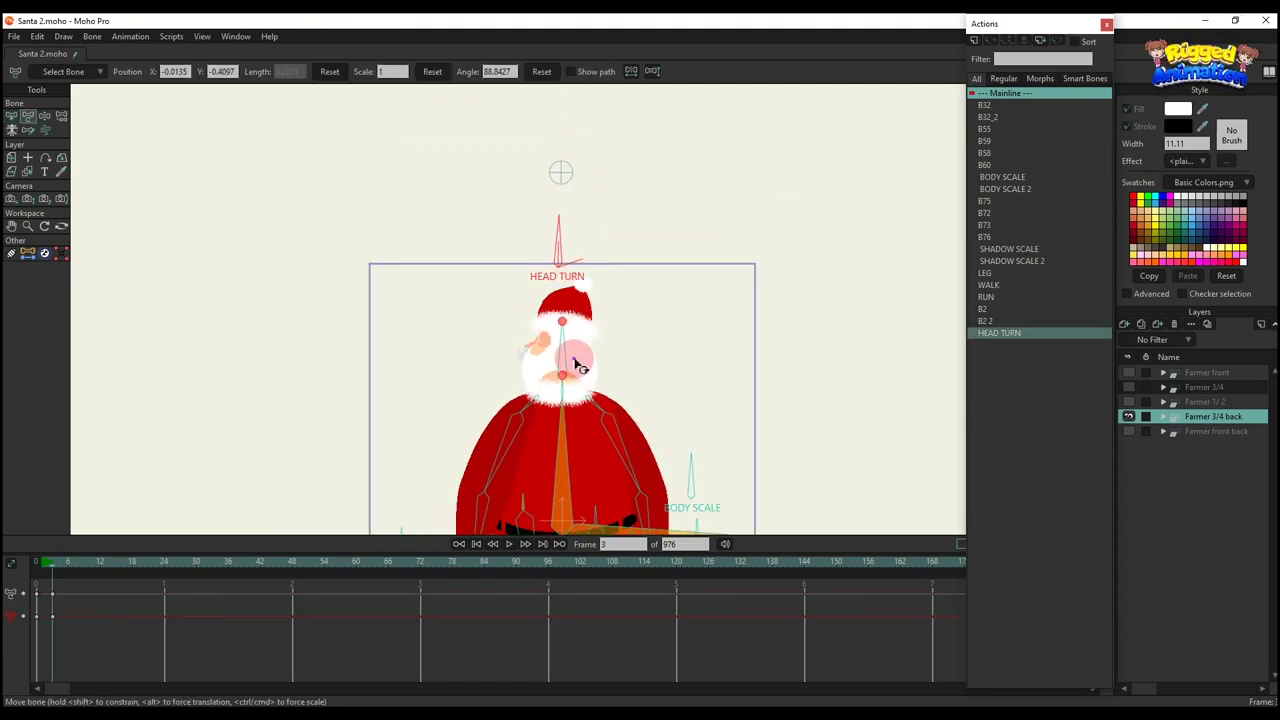
drag(574, 362, 574, 261)
scroll(556, 266, up, 2)
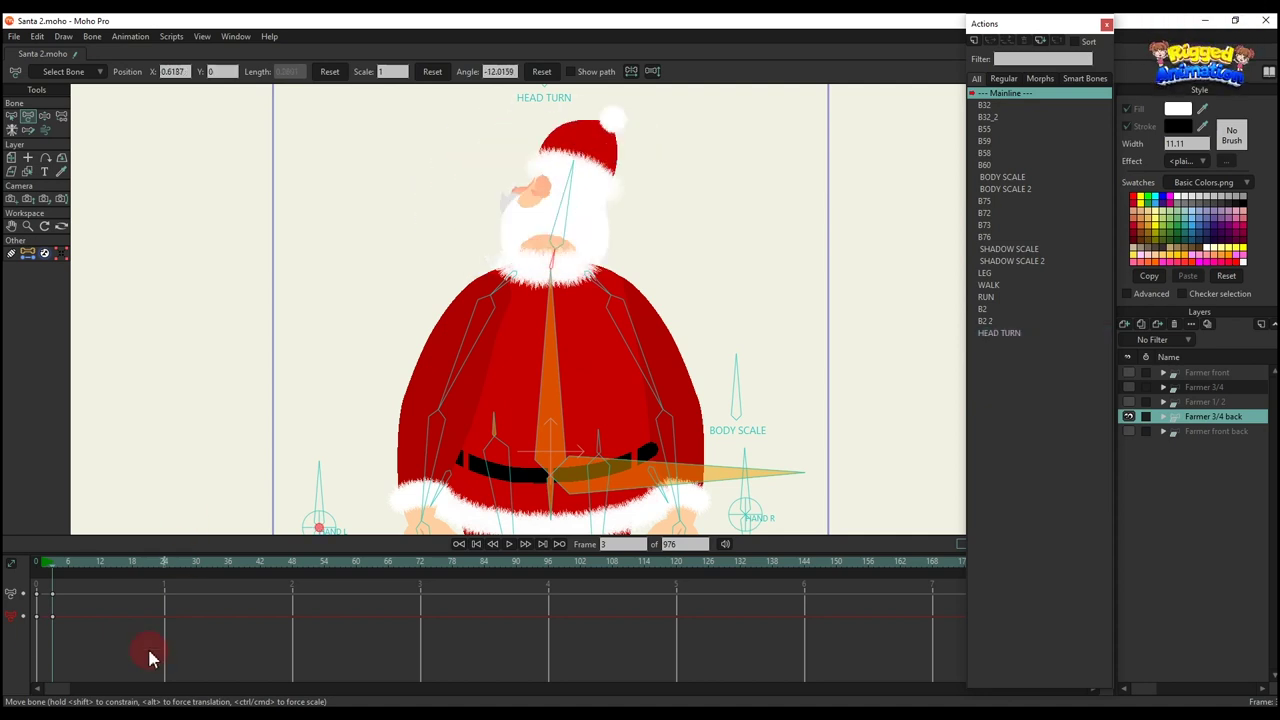
drag(149, 656, 20, 576)
key(Delete)
Spread both arms of the 3/4 back view outward by moving the shoulder bones
scroll(514, 334, down, 2)
drag(508, 290, 468, 300)
drag(583, 280, 612, 263)
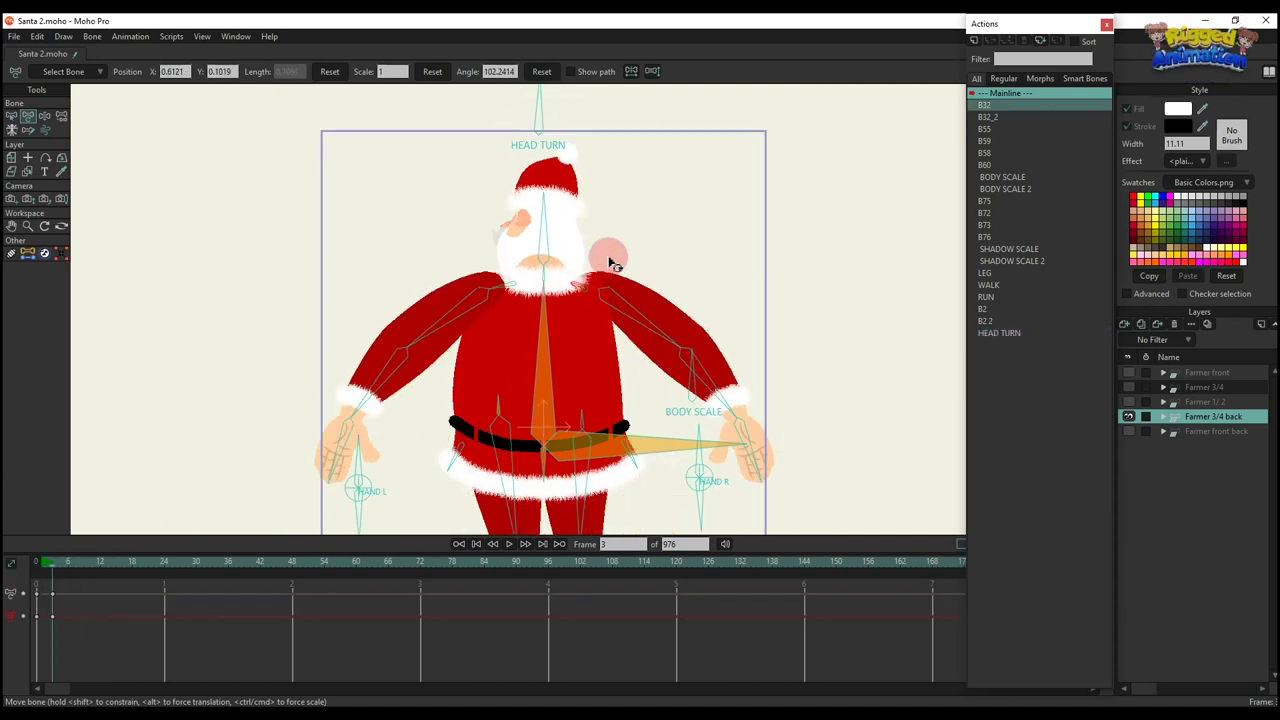
Test the hip and leg bones of the 3/4 back view by rotating them, and delete the resulting keyframes
drag(540, 355, 540, 403)
drag(543, 452, 585, 390)
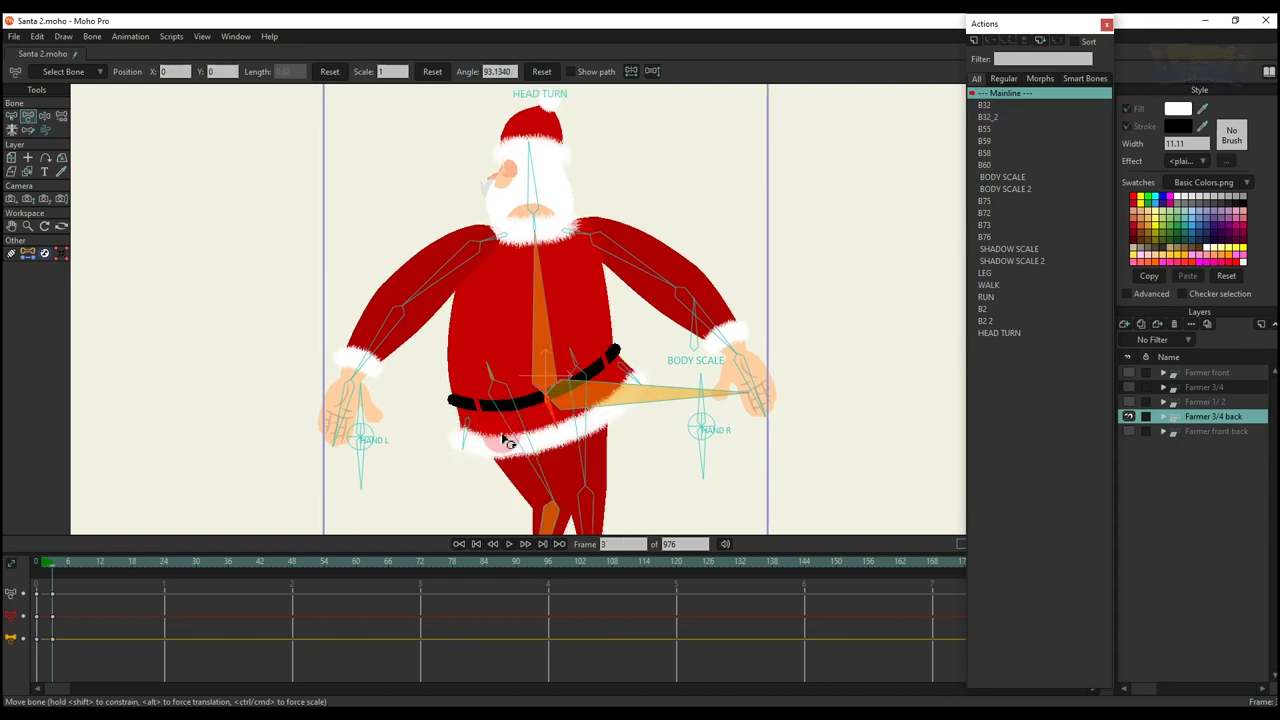
mouse_move(546, 422)
mouse_down()
mouse_move(507, 419)
mouse_move(561, 410)
mouse_up()
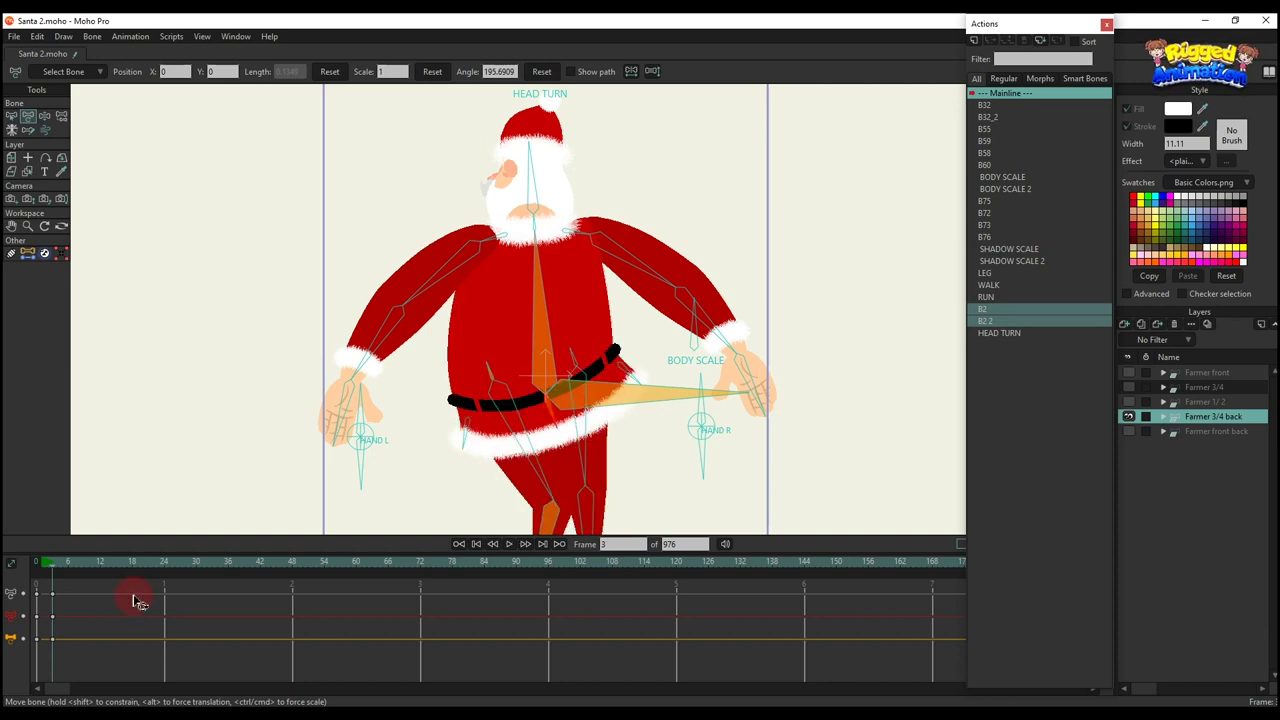
drag(149, 633, 8, 523)
key(Delete)
Bend the 3/4 back view's left-side arm across the belly and swing the other arm outward
scroll(491, 366, down, 1)
drag(498, 370, 491, 312)
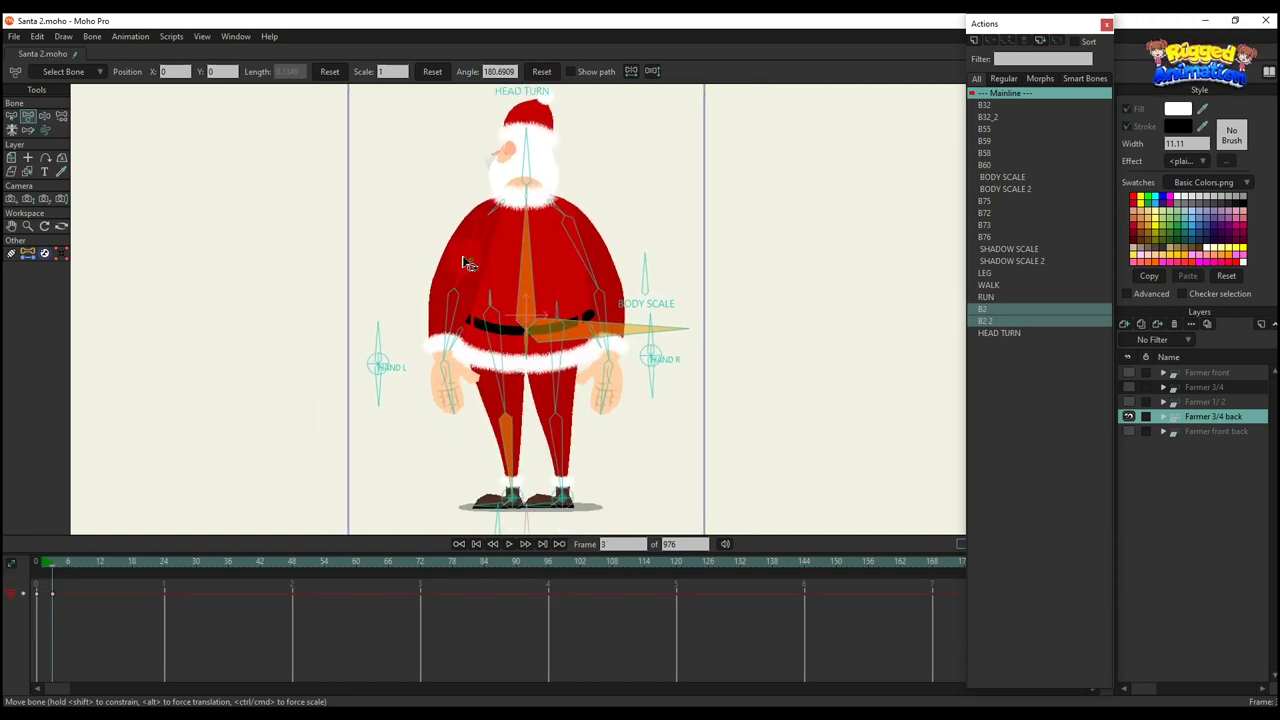
mouse_move(467, 263)
mouse_down()
mouse_move(400, 286)
mouse_move(456, 276)
mouse_up()
scroll(603, 250, up, 2)
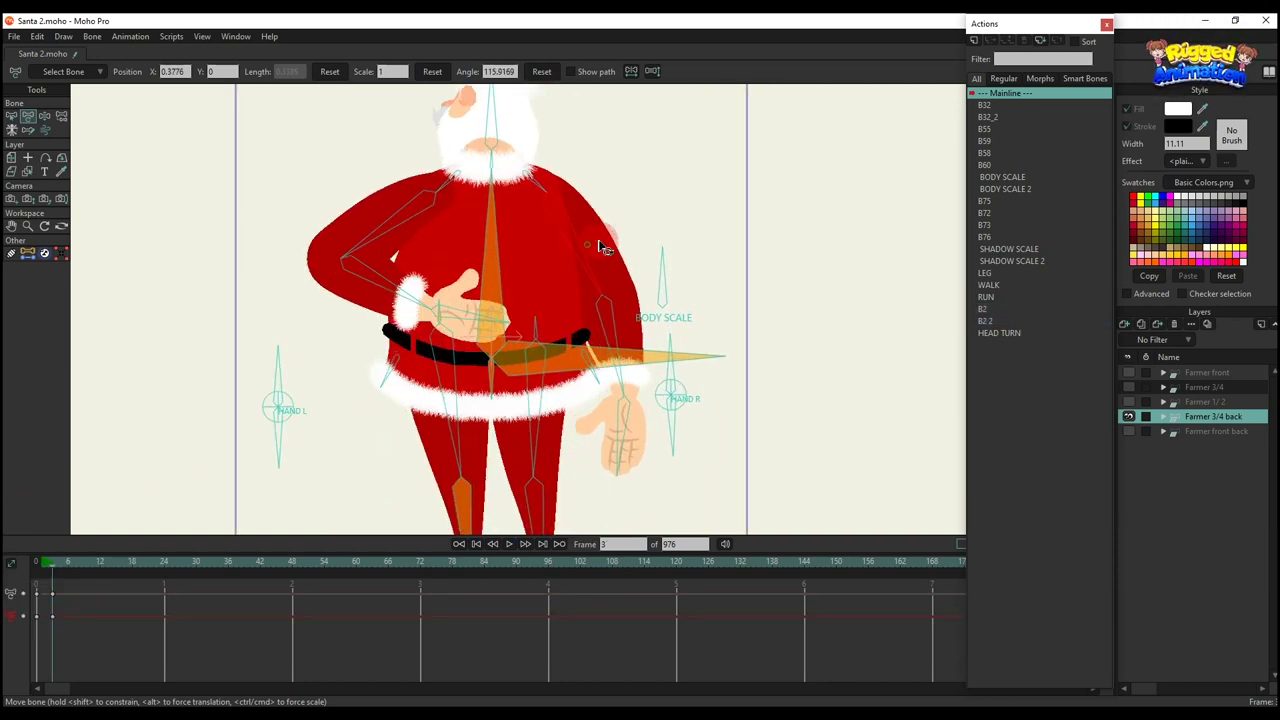
drag(603, 248, 657, 309)
scroll(671, 371, up, 1)
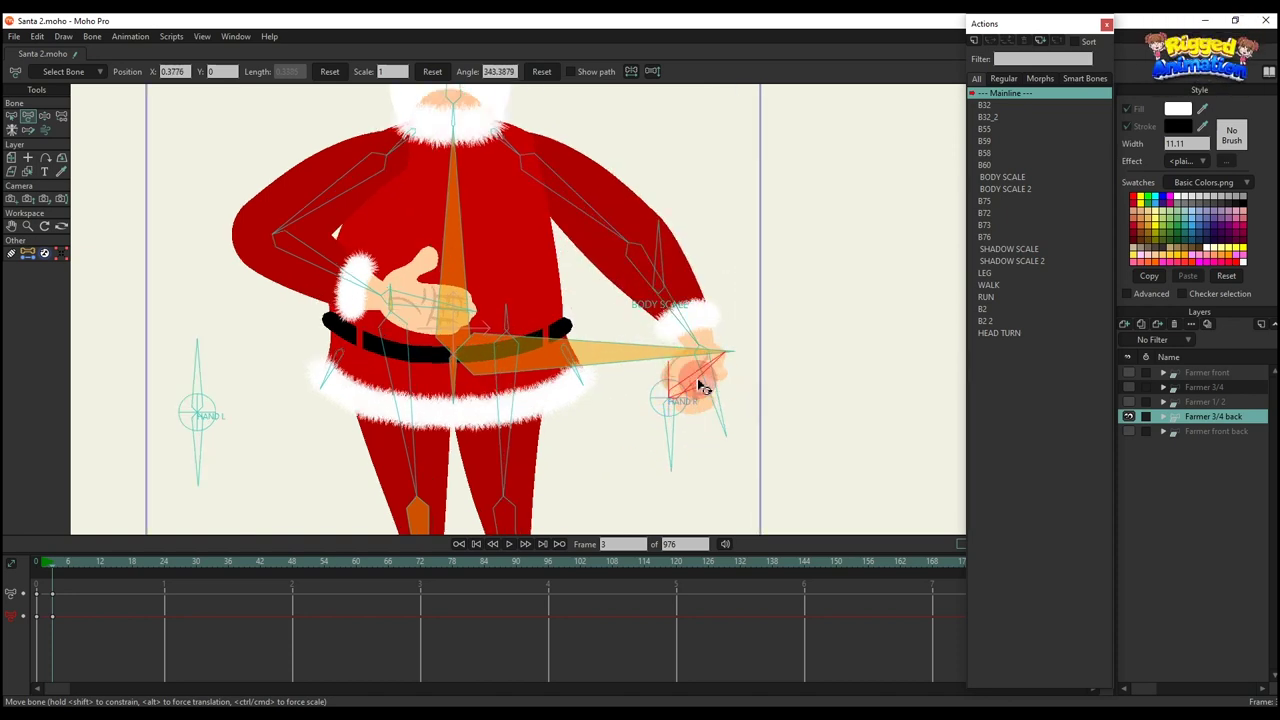
Change the hand poses with the HAND L and HAND R controls, bend the other arm across the belly, and delete the pose keyframes
drag(180, 380, 114, 469)
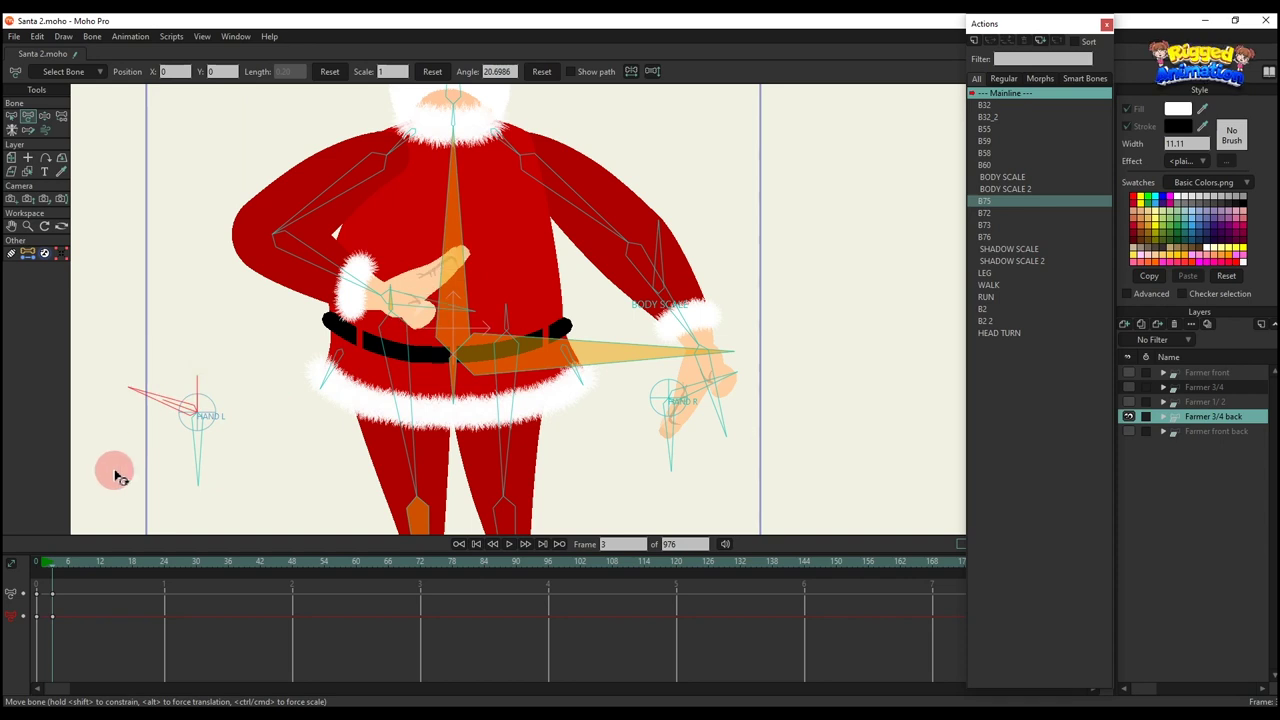
click(628, 282)
drag(638, 284, 480, 263)
drag(337, 341, 395, 341)
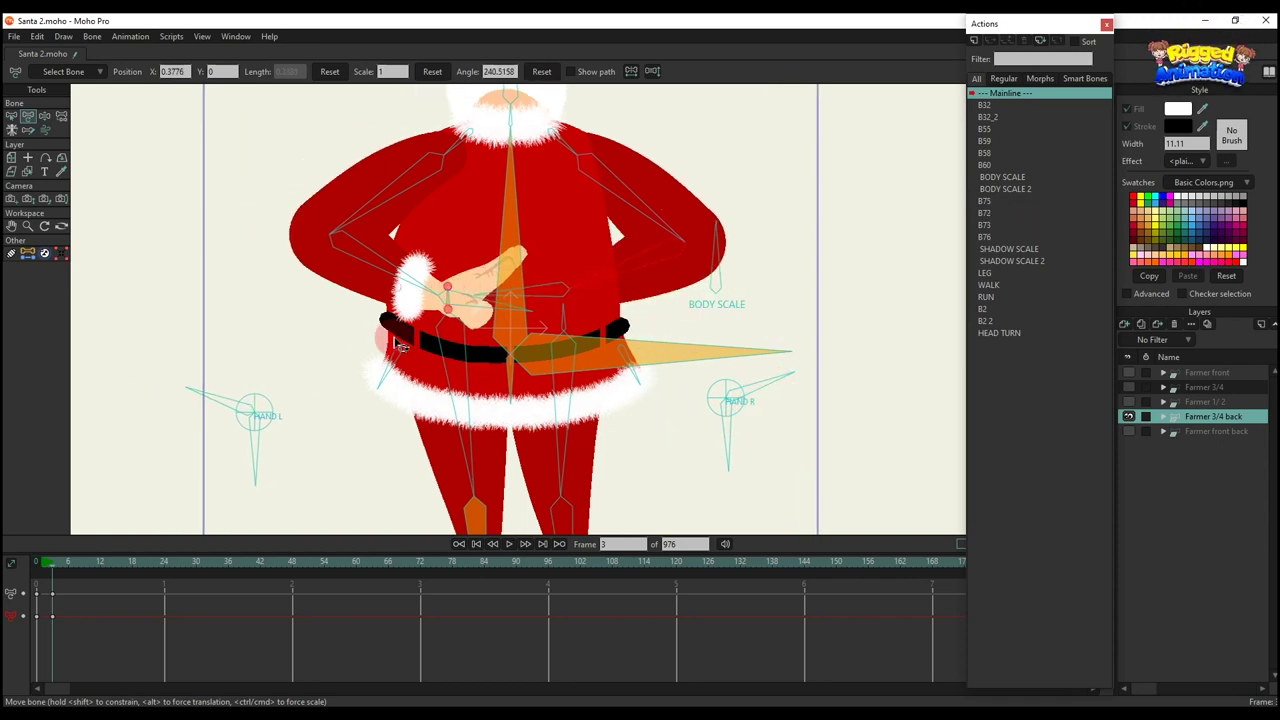
drag(255, 453, 243, 485)
scroll(352, 380, down, 5)
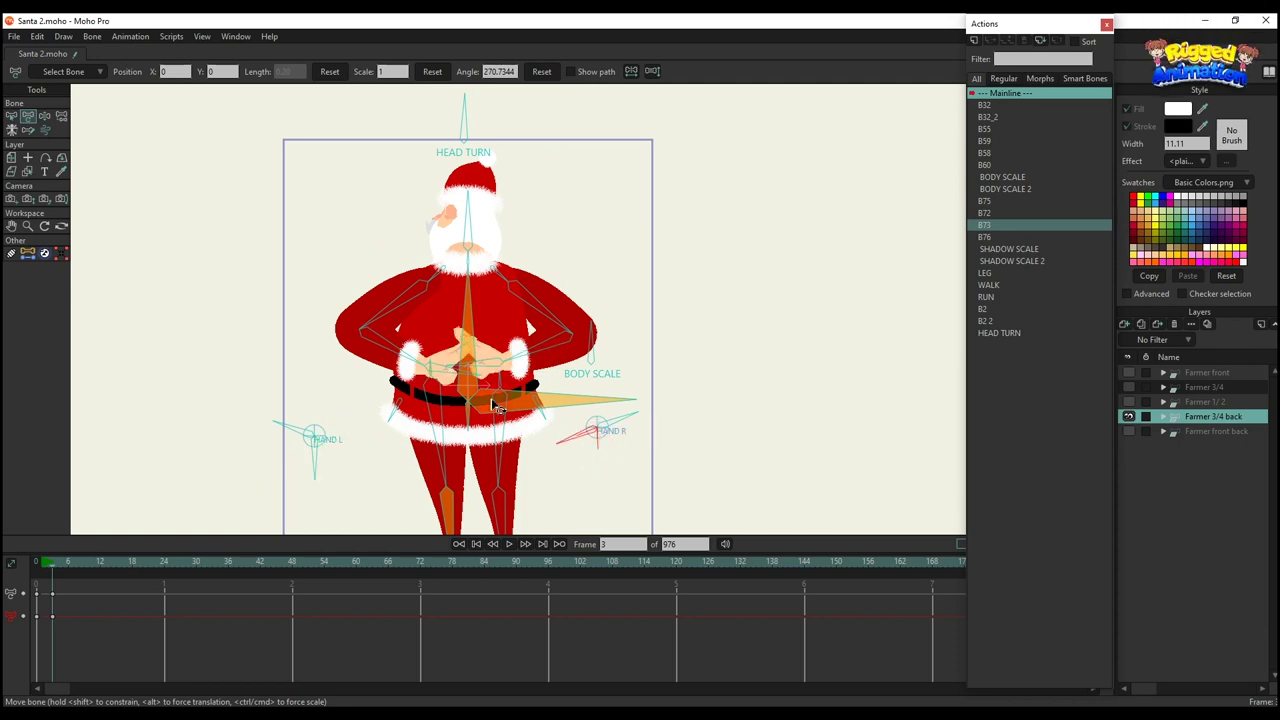
scroll(488, 388, down, 4)
drag(119, 648, 4, 518)
key(Delete)
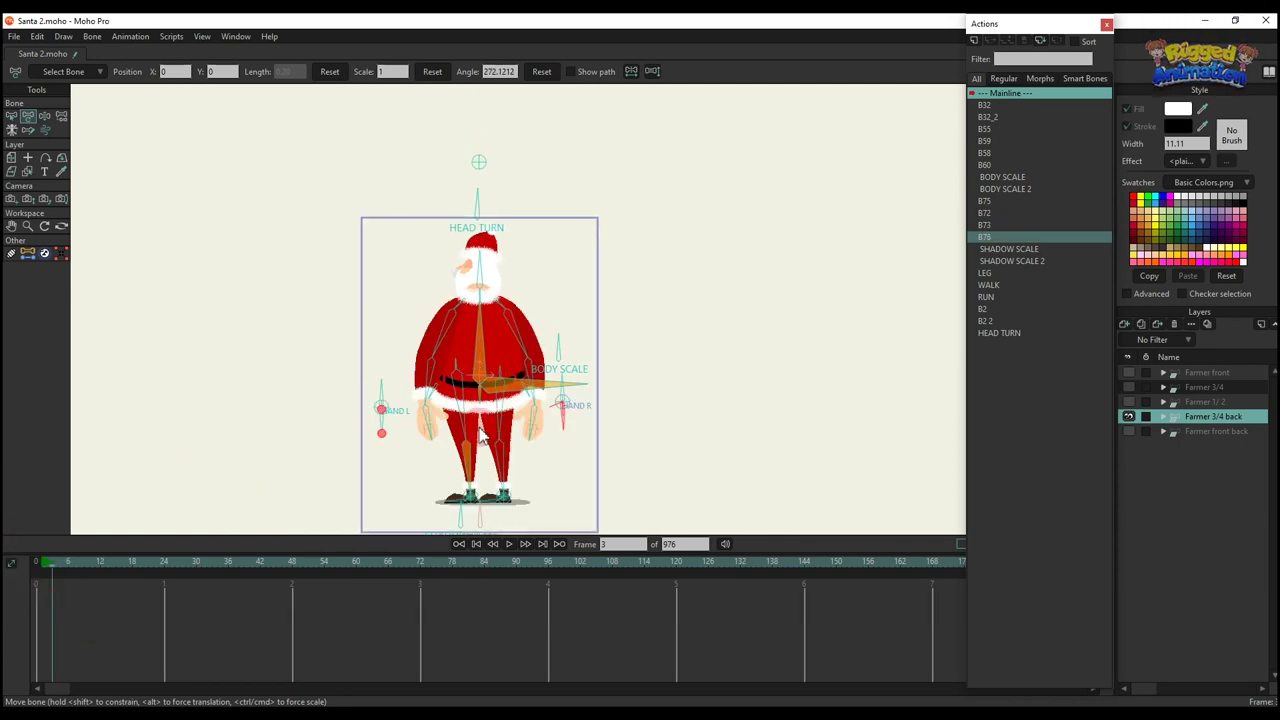
Test the 3/4 back view's BODY SCALE control and delete its keyframes
scroll(554, 391, up, 4)
drag(563, 322, 241, 517)
drag(157, 636, 4, 562)
key(Delete)
Test the SHADOW SCALE control below the 3/4 back view's feet and undo the change
scroll(302, 524, down, 1)
drag(305, 521, 401, 420)
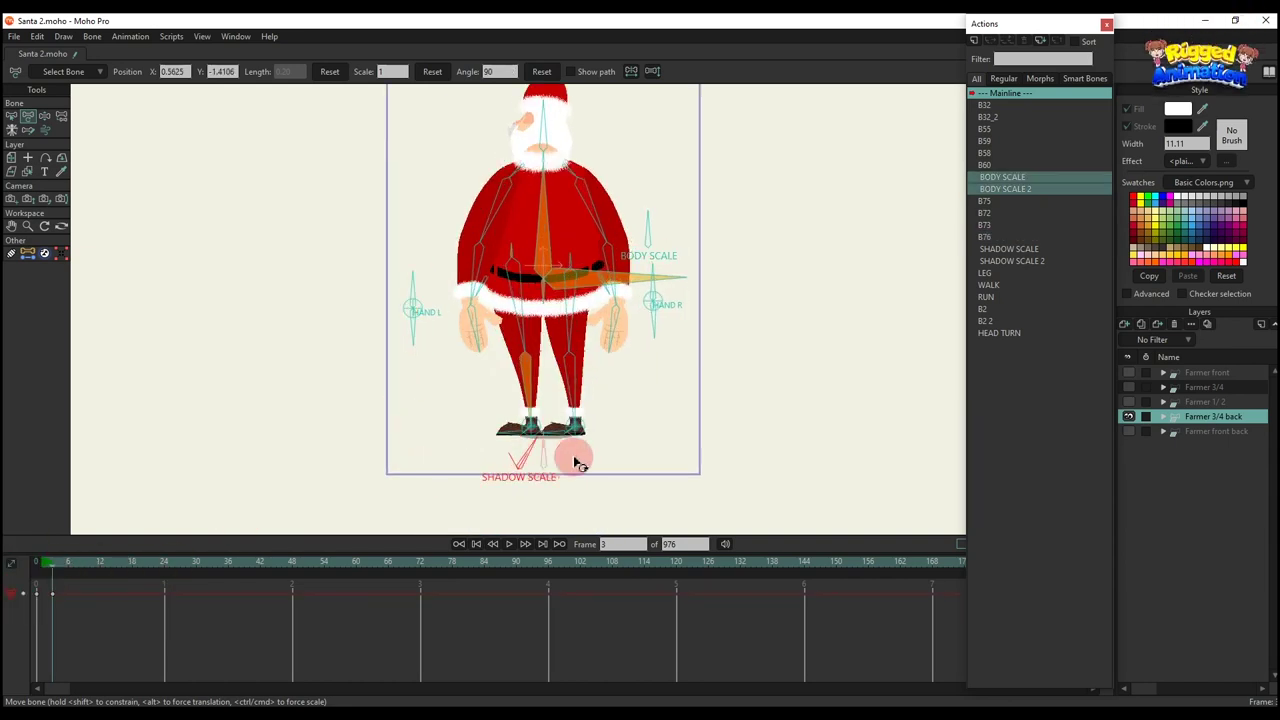
key(ctrl+z)
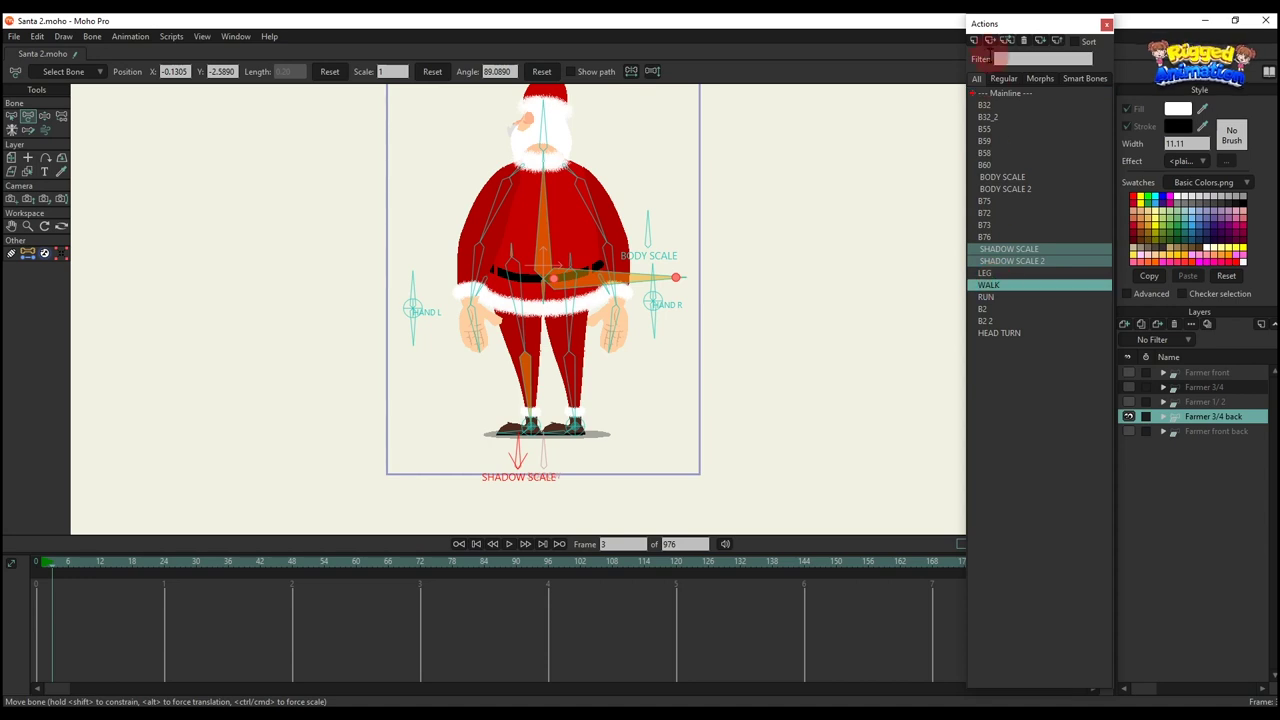
Insert the WALK action at frame 3 on the 3/4 back view and play it
drag(797, 277, 713, 307)
key(space)
key(space)
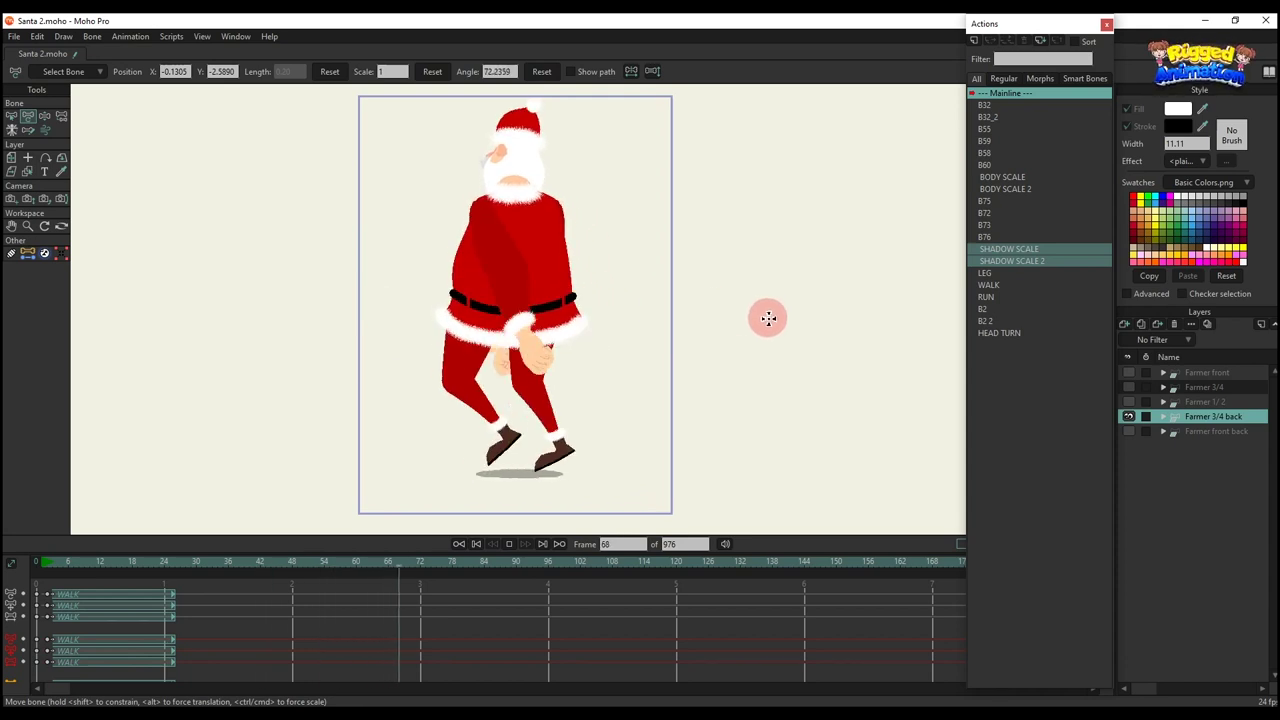
Insert and play the RUN action at frame 76, and delete the WALK and RUN keyframes of the 3/4 back view
click(988, 298)
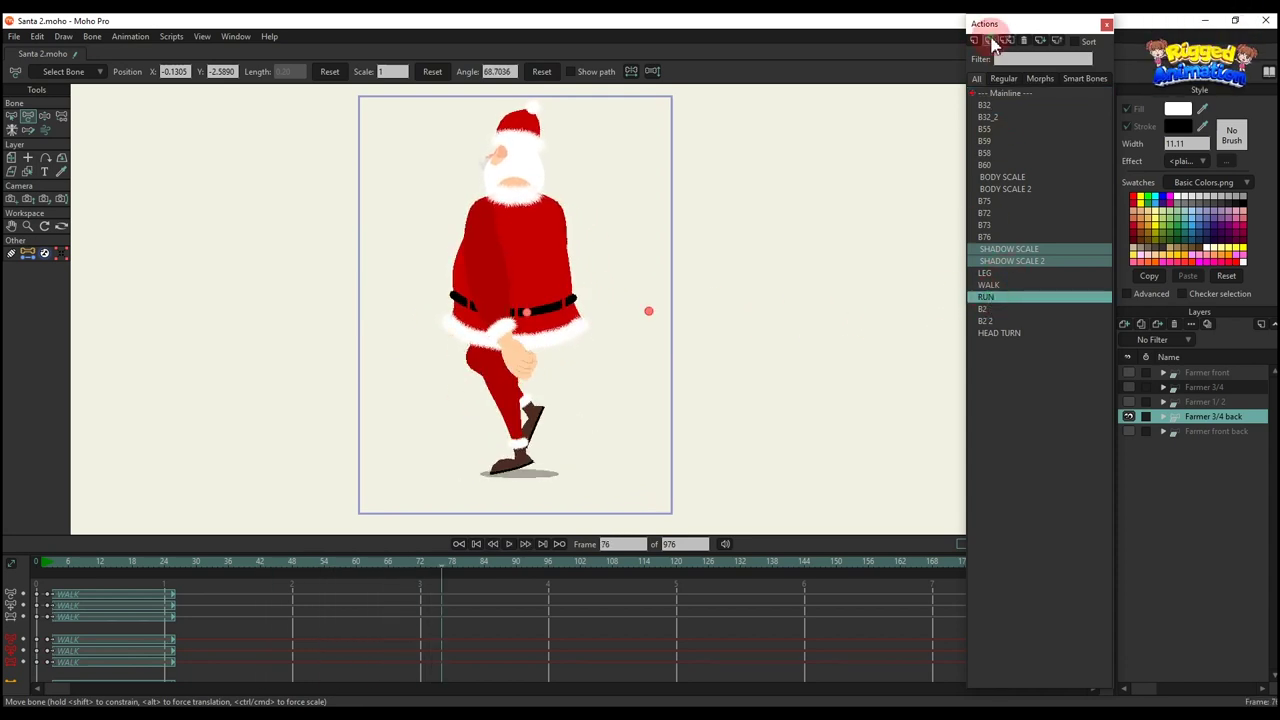
click(992, 42)
key(space)
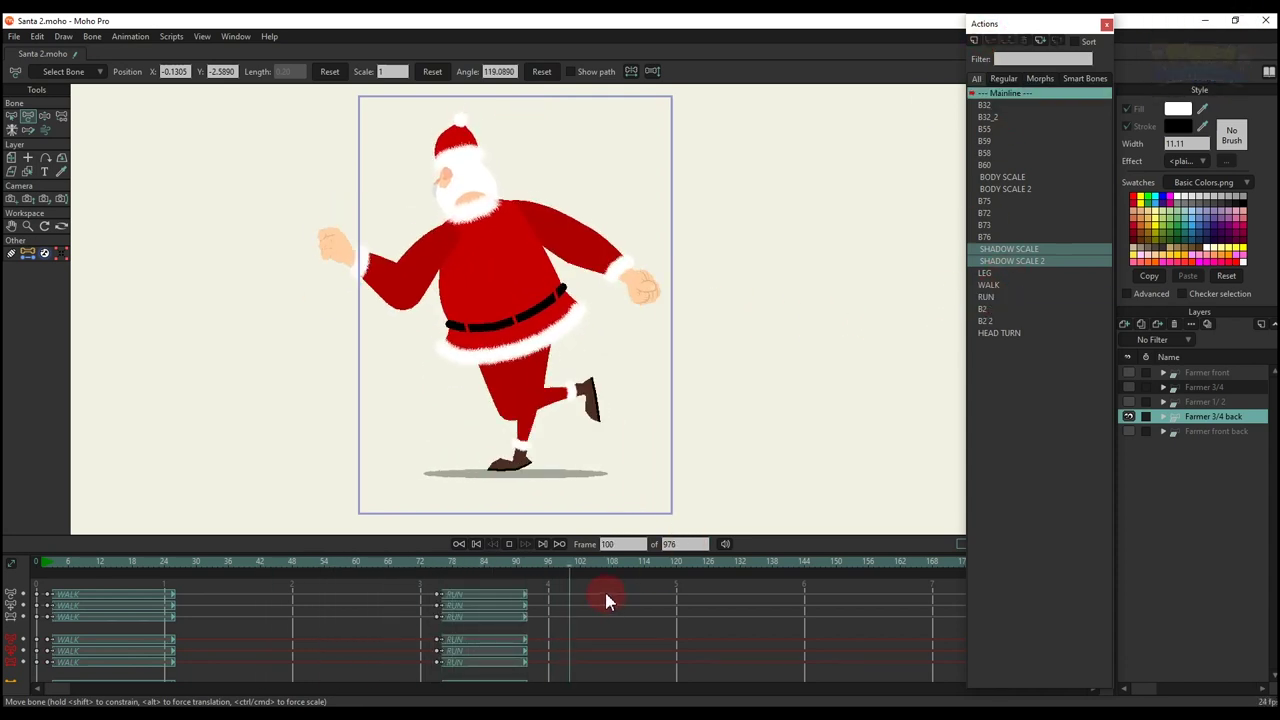
key(space)
drag(643, 639, 5, 561)
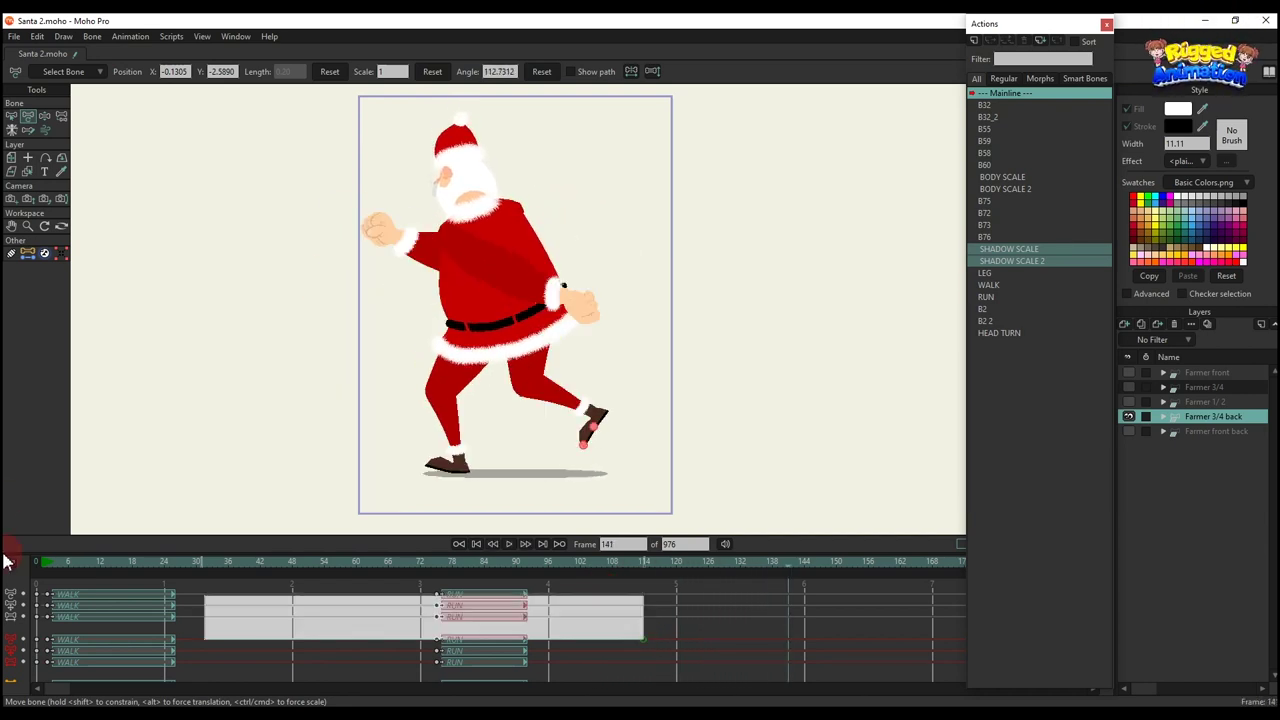
At frame 6 of the Farmer front back layer, test HEAD TURN and the head and neck bones with Transform Bone, deleting the keyframes
click(67, 561)
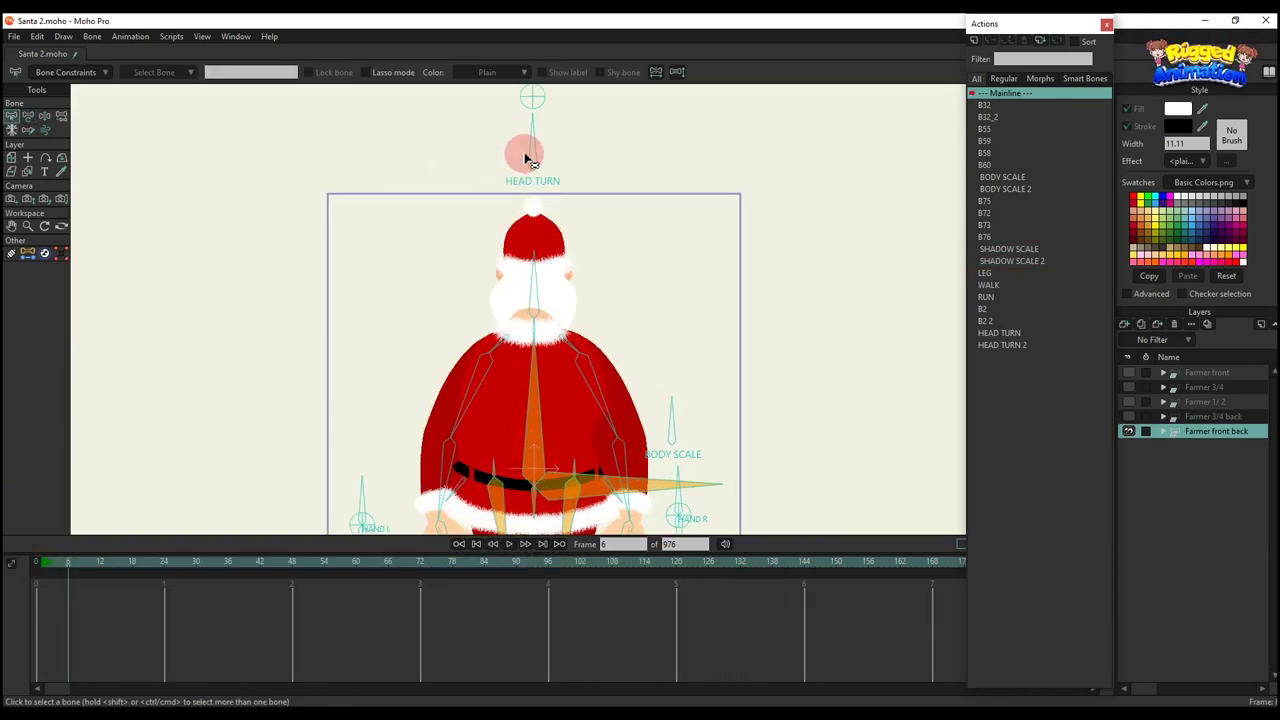
click(528, 155)
key(t)
drag(584, 174, 438, 224)
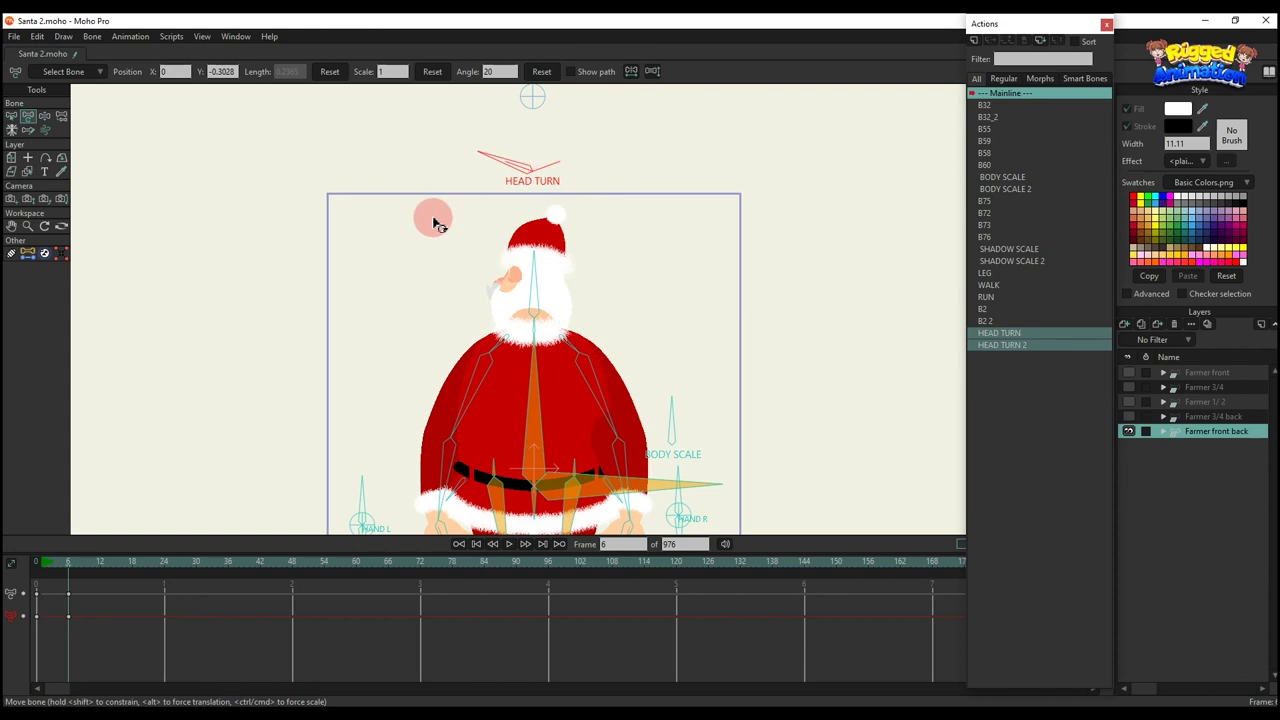
drag(533, 268, 526, 270)
scroll(538, 318, up, 3)
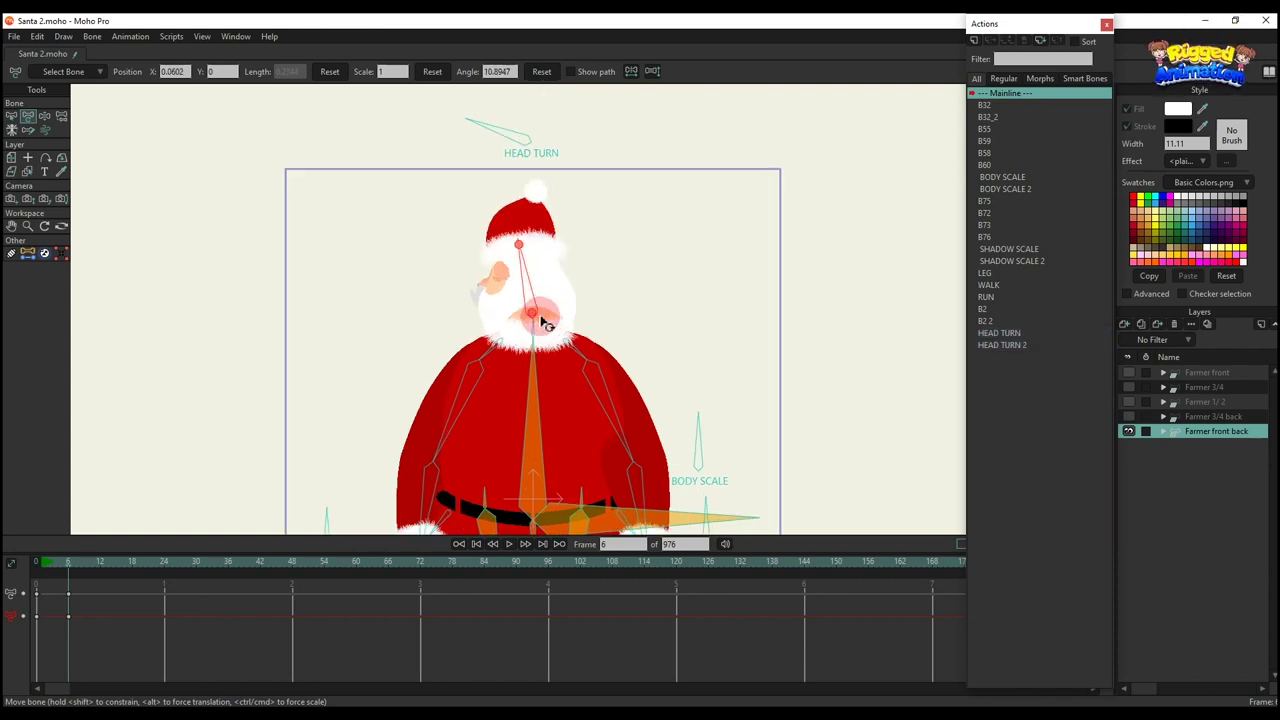
drag(531, 337, 538, 327)
drag(105, 574, 28, 638)
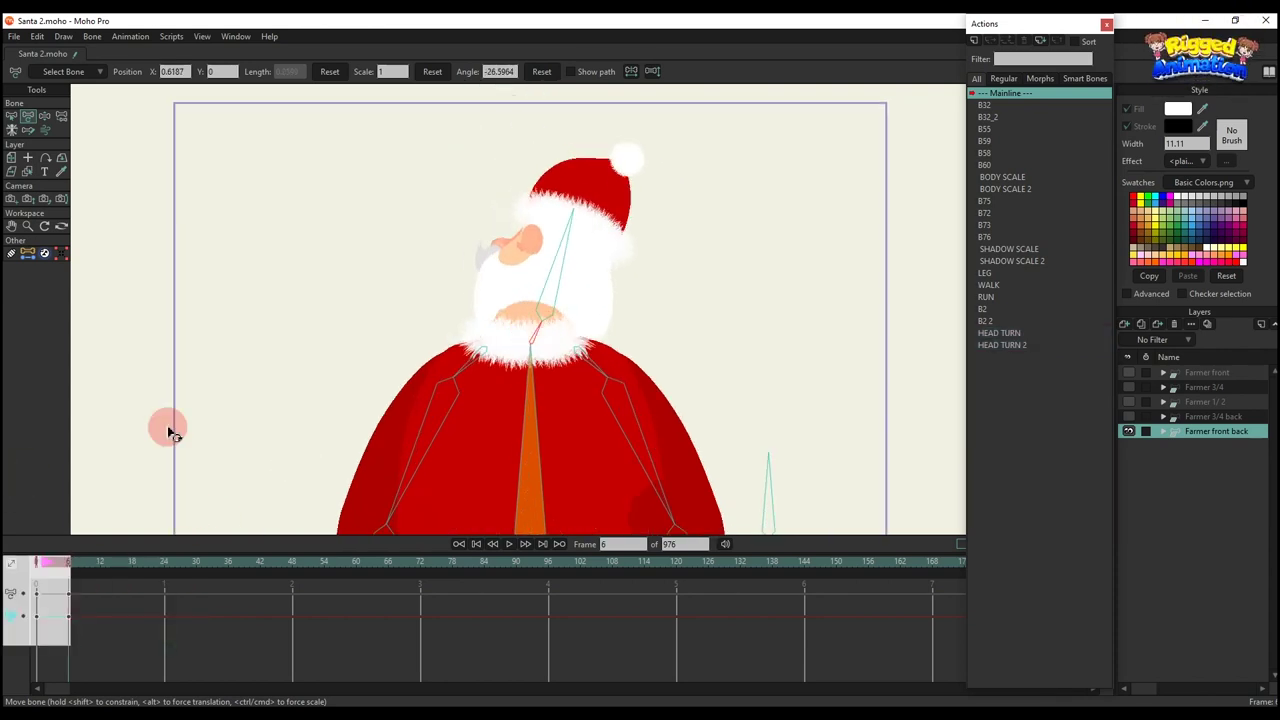
key(Delete)
Test the body bones of the Farmer front back view and delete the resulting keyframes
scroll(531, 363, down, 3)
drag(552, 511, 522, 367)
scroll(540, 341, up, 2)
drag(606, 240, 640, 277)
drag(425, 258, 465, 361)
drag(216, 627, 8, 552)
key(Delete)
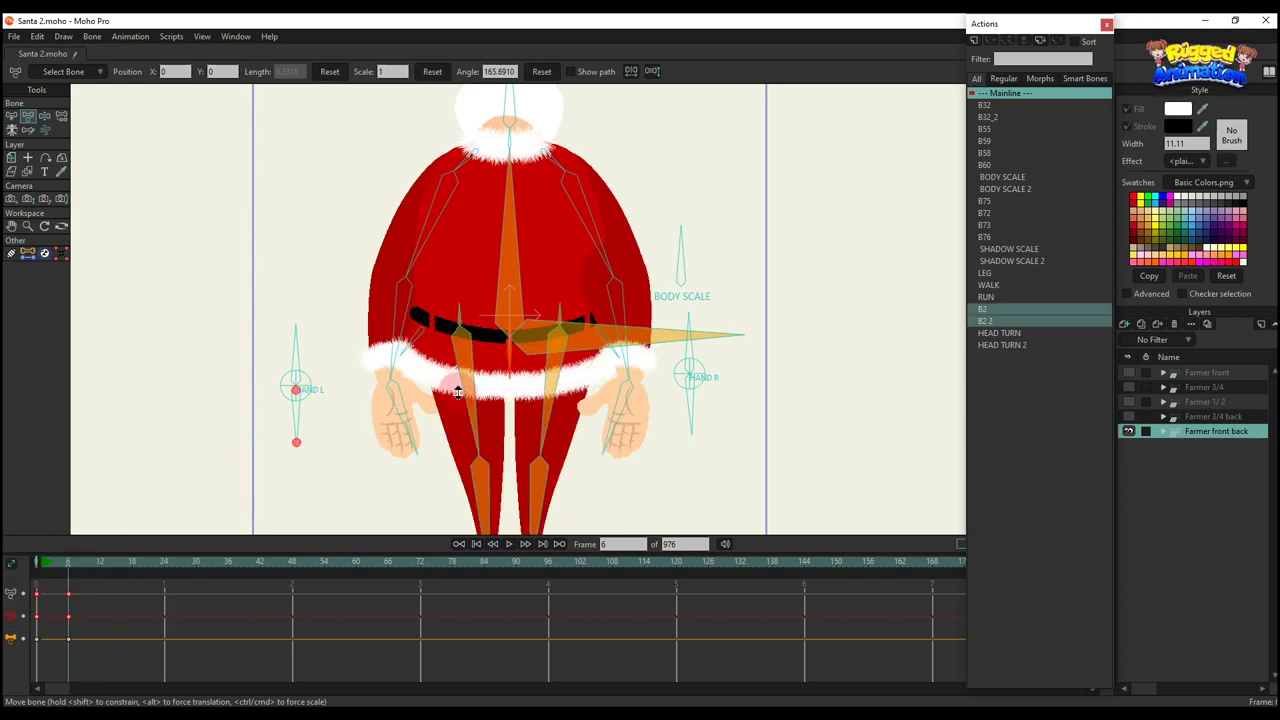
Raise both hands of the full back view beside the head and change their poses with the HAND L and HAND R controls
click(598, 318)
drag(618, 318, 632, 255)
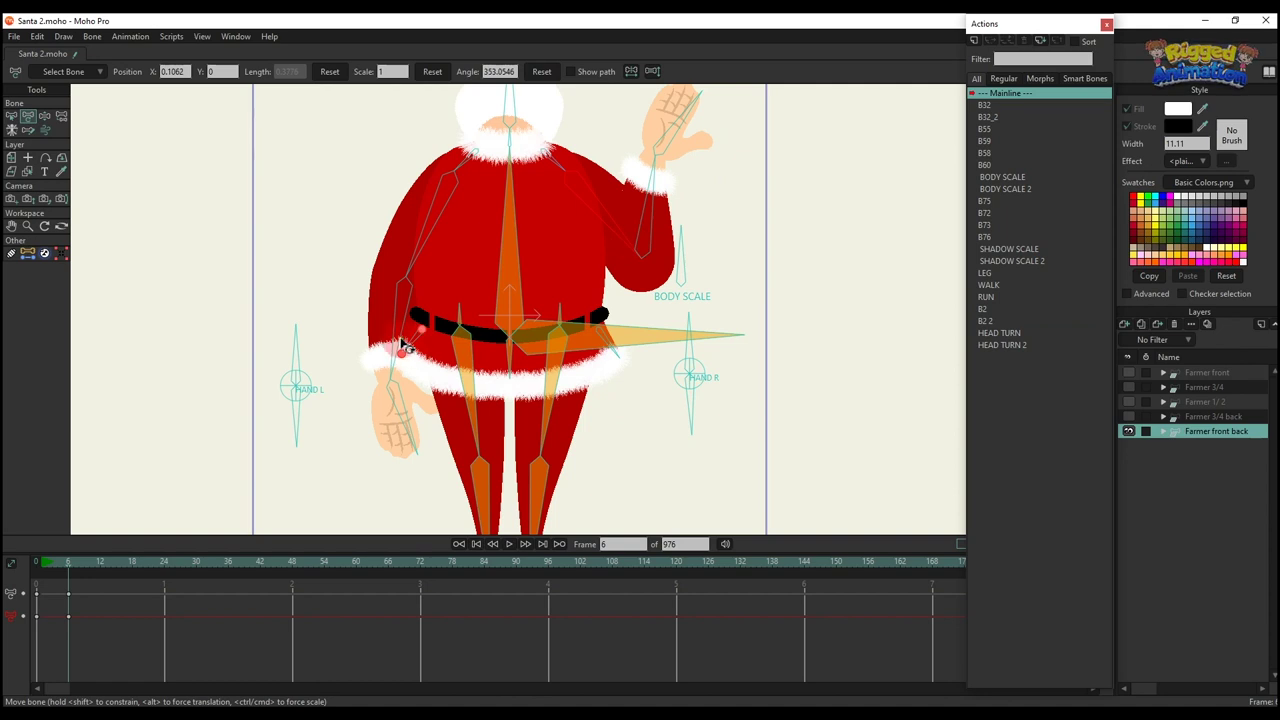
drag(405, 345, 375, 184)
drag(420, 224, 379, 187)
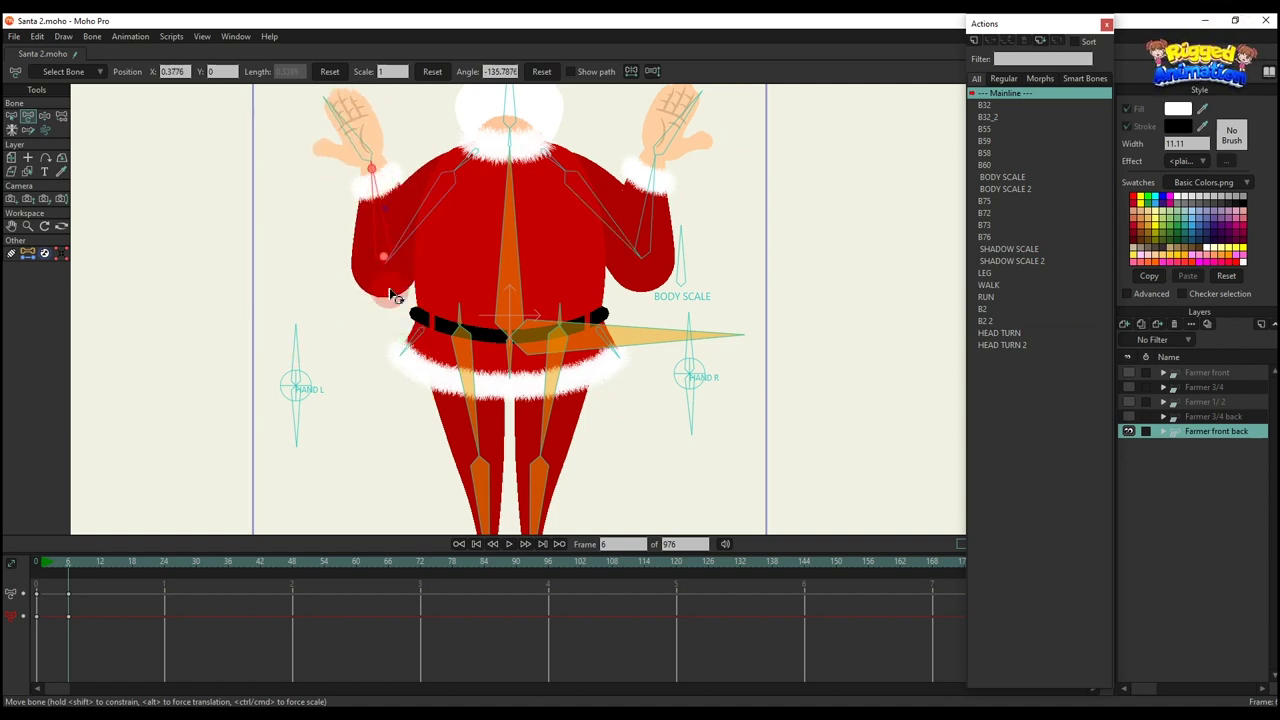
drag(391, 297, 386, 394)
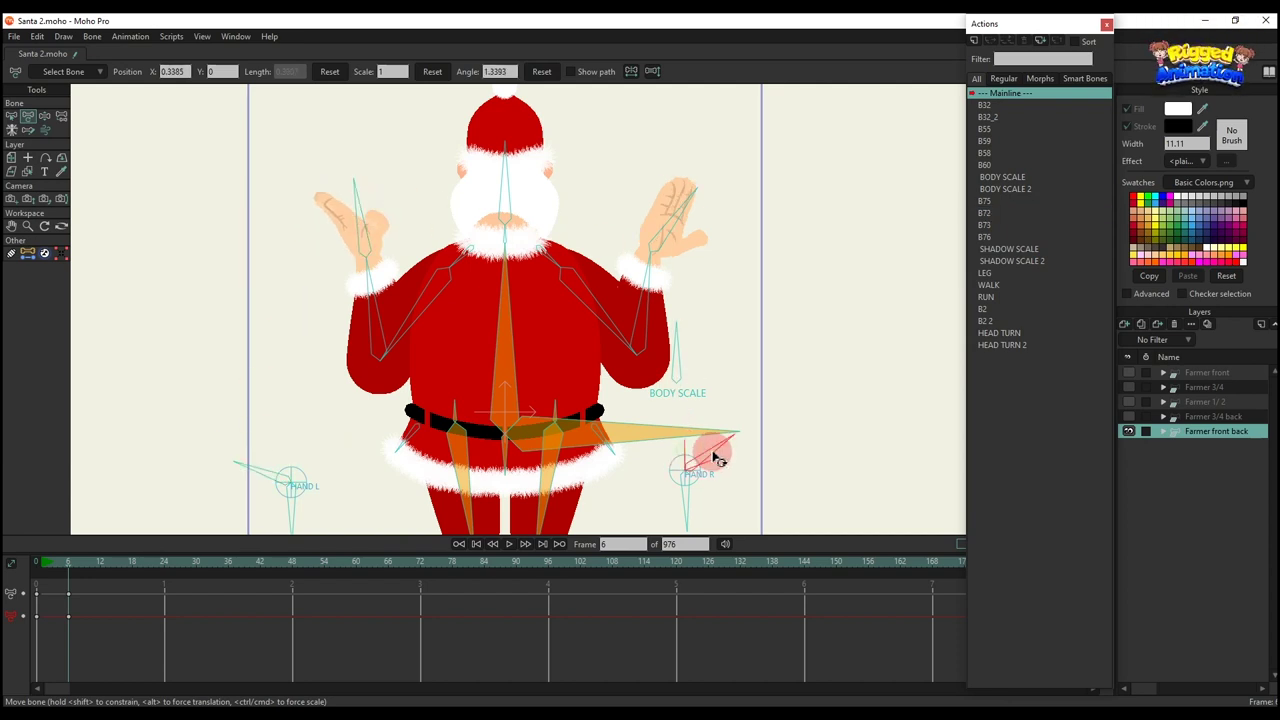
click(675, 285)
drag(630, 364, 612, 310)
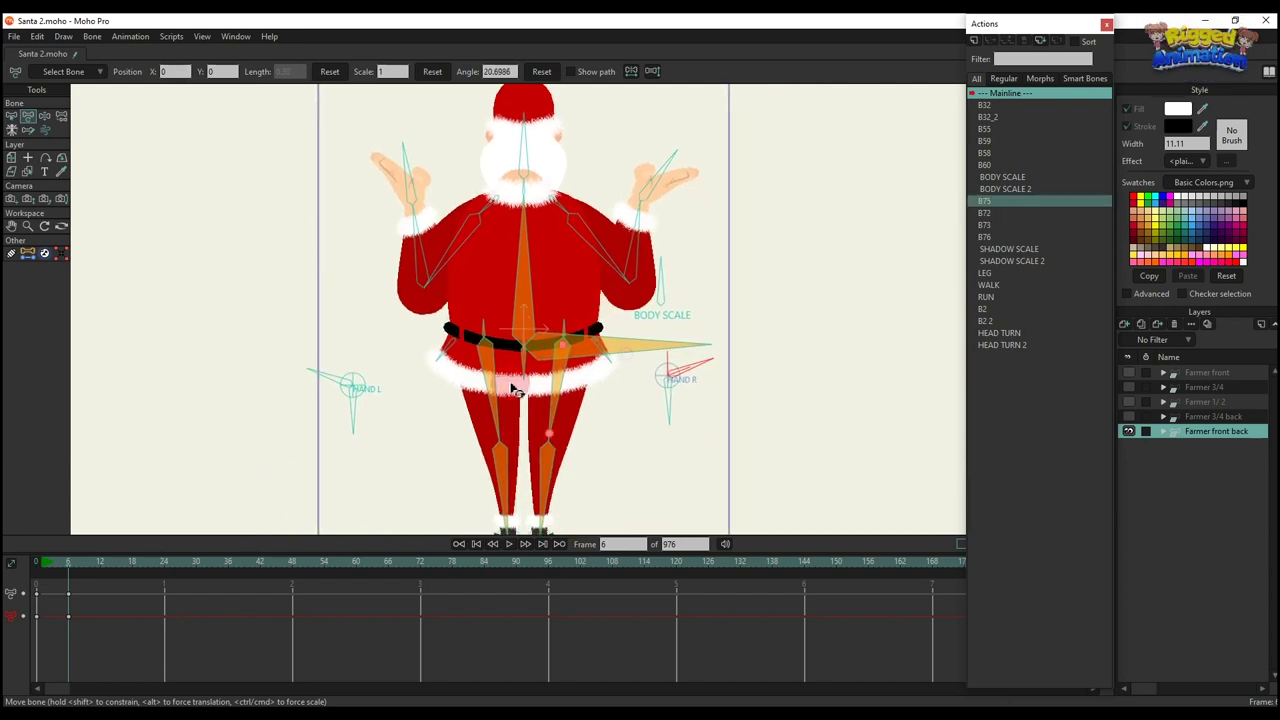
Fold both forearms of the full back view across the belly, readjust the HAND controls, and delete the pose keyframes
drag(396, 244, 493, 311)
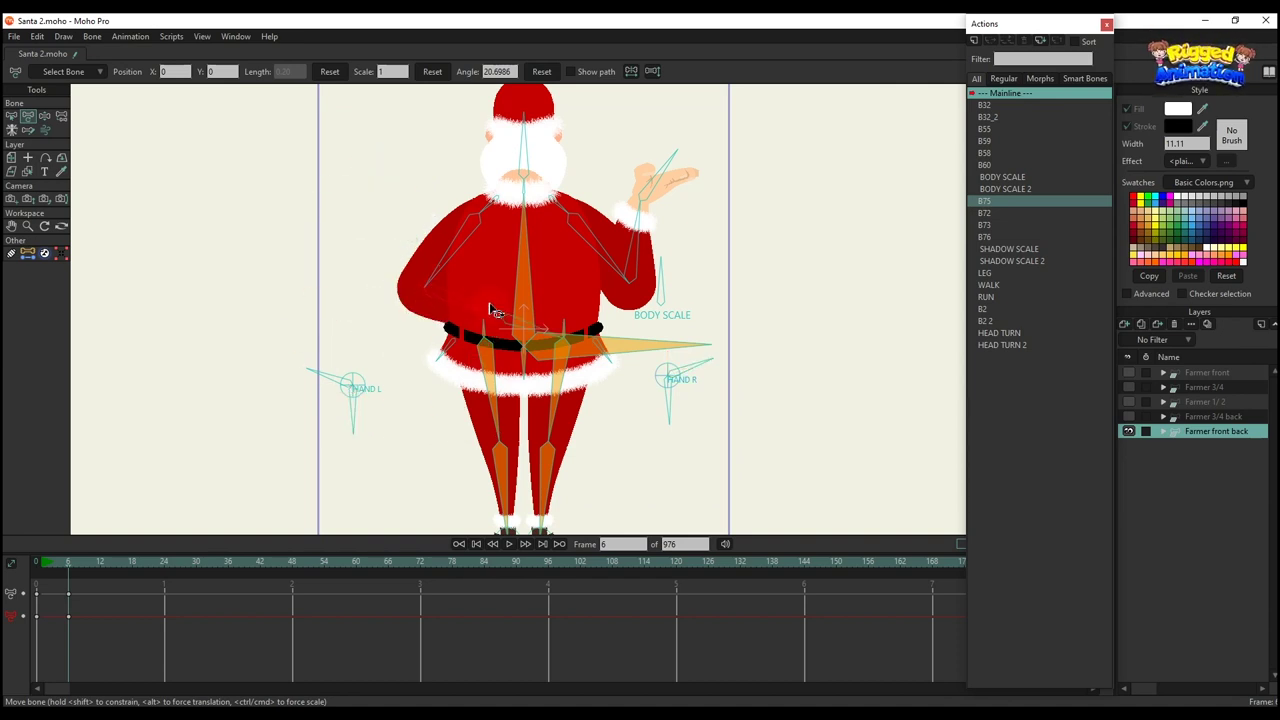
drag(562, 264, 518, 355)
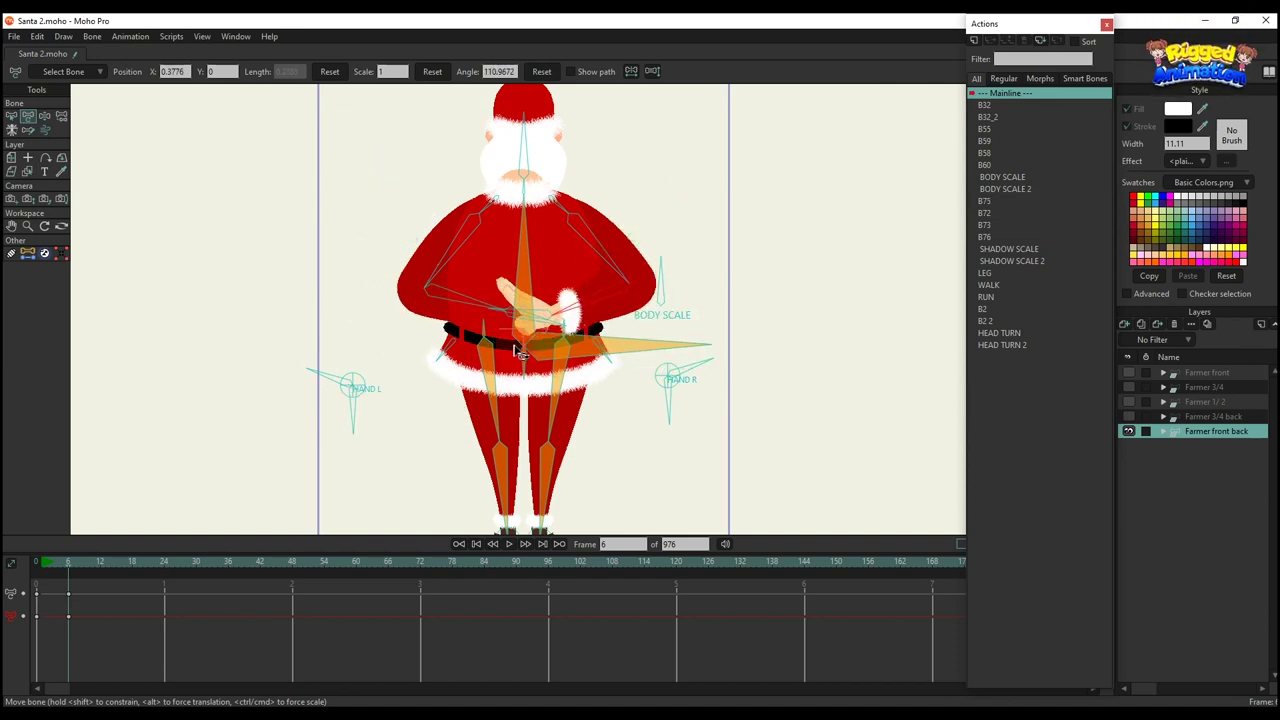
mouse_move(673, 410)
mouse_down()
mouse_move(601, 378)
mouse_move(689, 403)
mouse_up()
click(358, 410)
drag(397, 418, 277, 429)
drag(141, 620, 6, 557)
key(Delete)
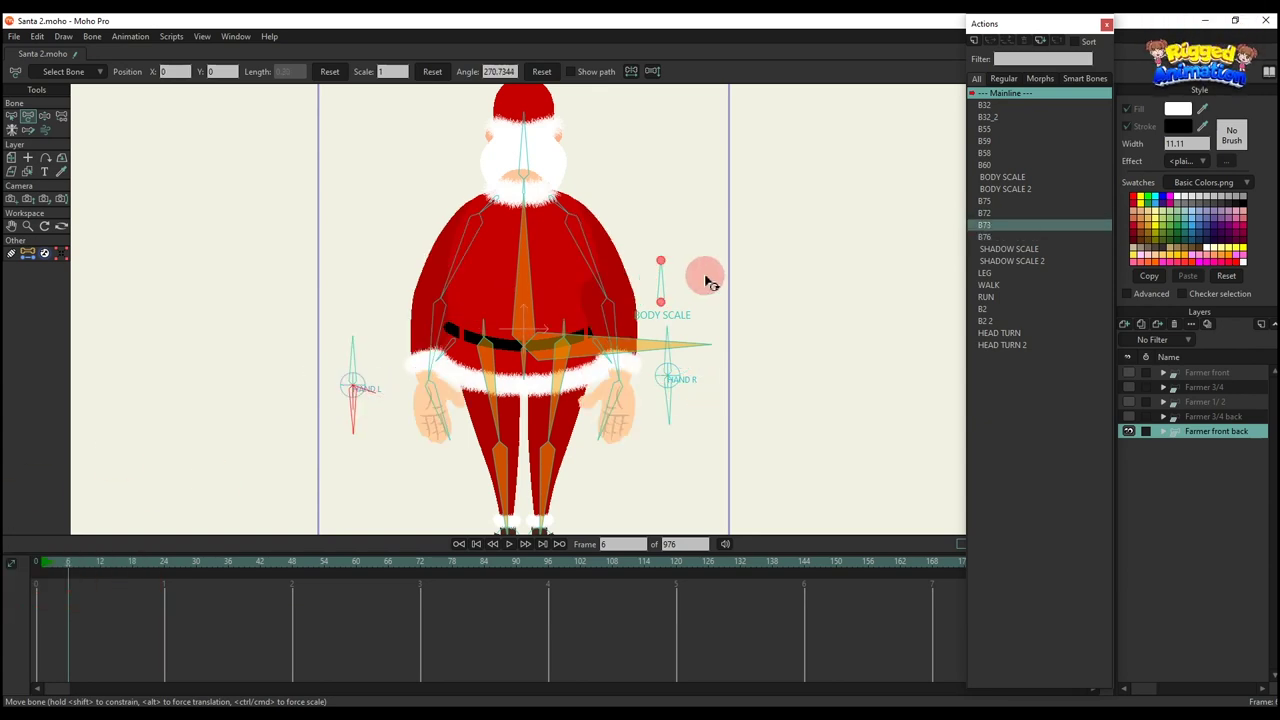
Test the full back view's BODY SCALE control and delete its keyframes
drag(658, 277, 584, 322)
scroll(583, 328, down, 2)
drag(154, 614, 18, 562)
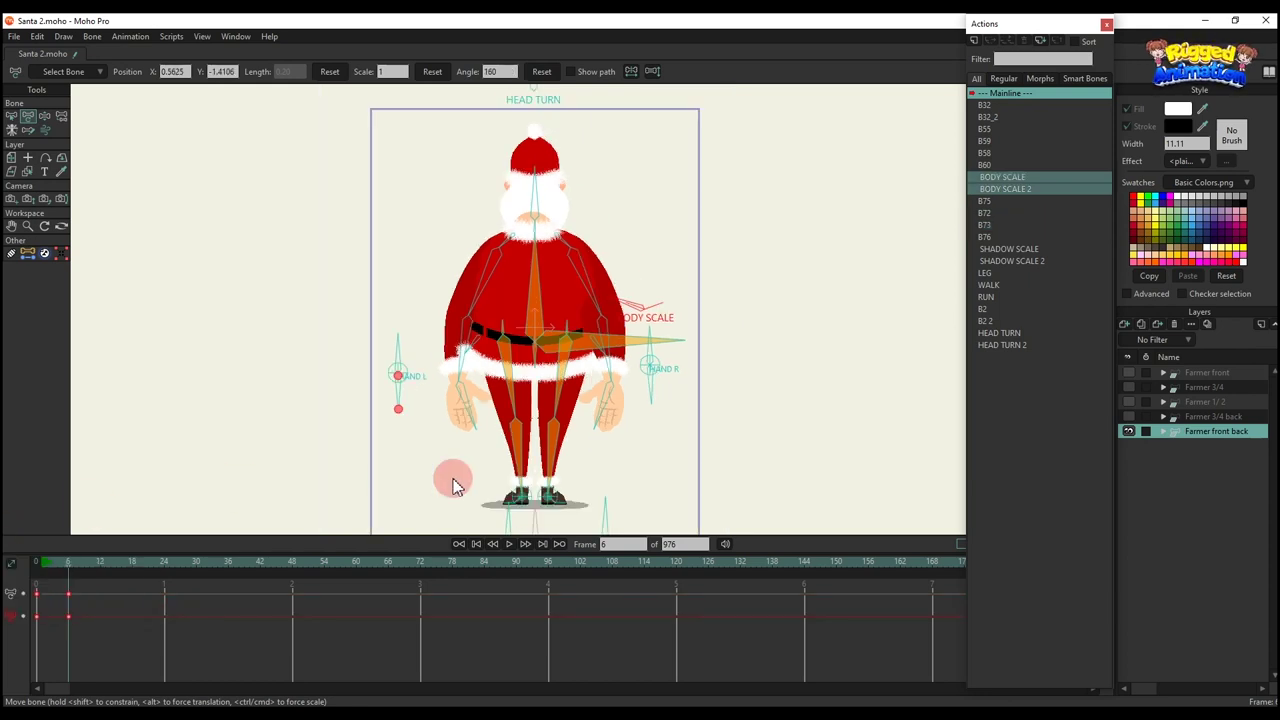
key(Delete)
Move a foot of the full back view and test the LEG control, deleting the resulting keyframes
drag(528, 467, 531, 382)
scroll(582, 415, up, 1)
drag(676, 438, 619, 421)
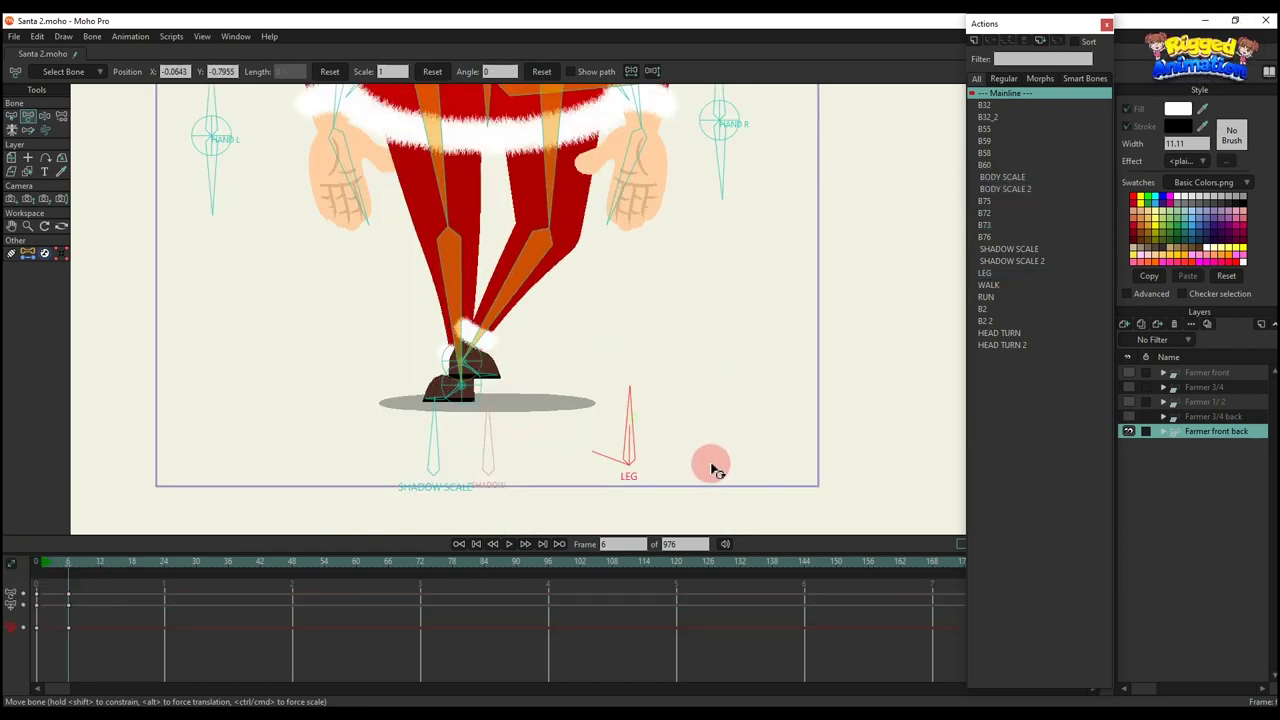
drag(474, 540, 797, 432)
key(Delete)
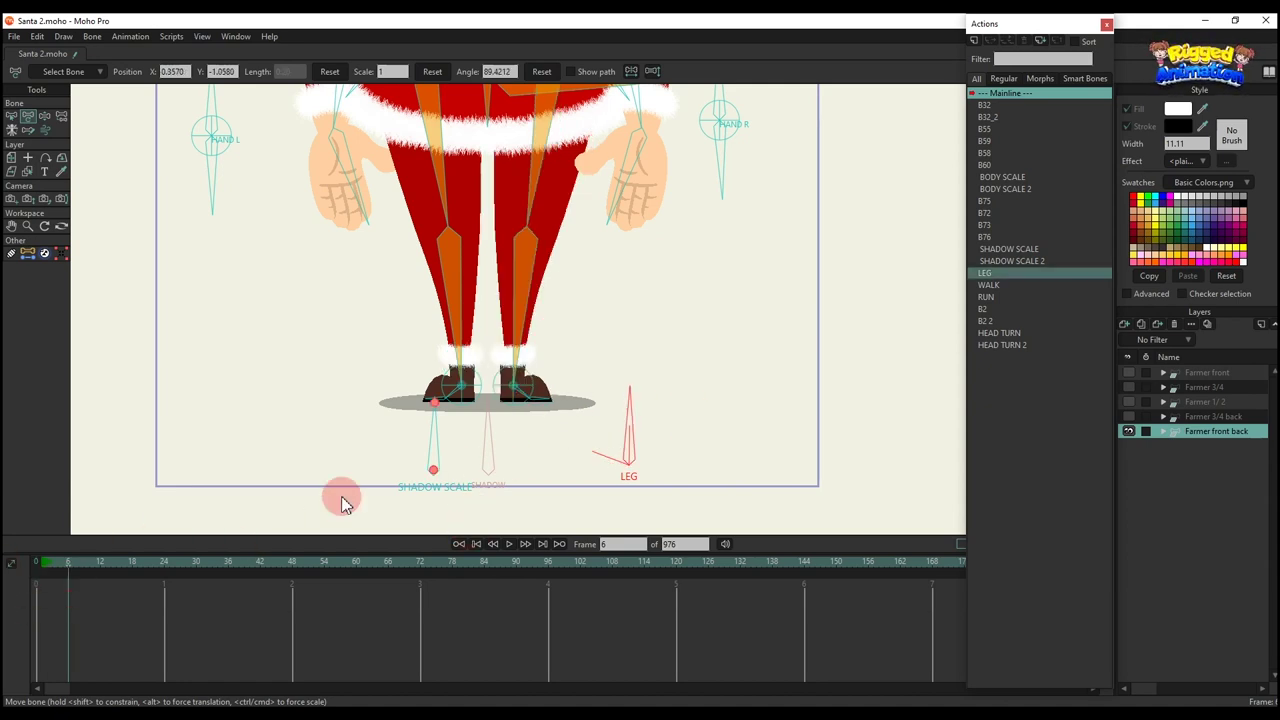
Test the full back view's SHADOW SCALE control and delete its keyframes
drag(342, 450, 523, 463)
drag(134, 623, 42, 492)
key(Delete)
Insert the WALK action at frame 6 on the full back view and play it
scroll(604, 293, down, 5)
drag(604, 293, 540, 414)
scroll(540, 415, down, 2)
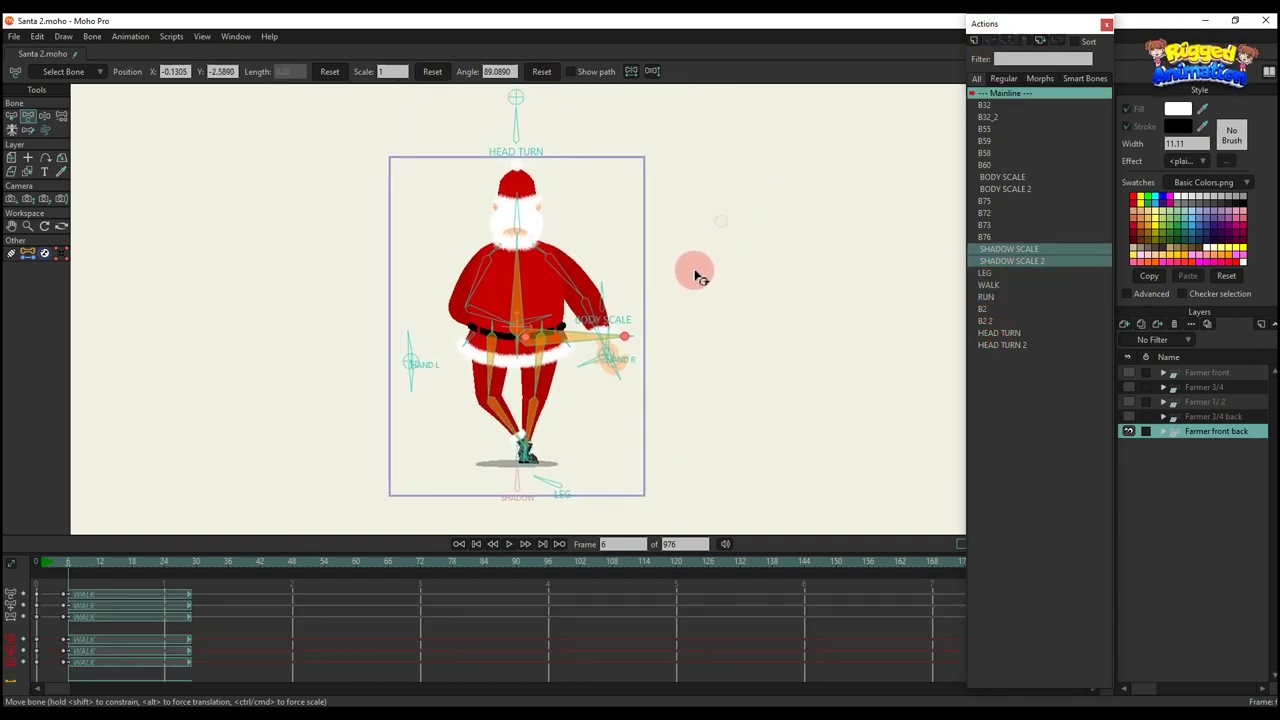
scroll(694, 271, up, 2)
key(space)
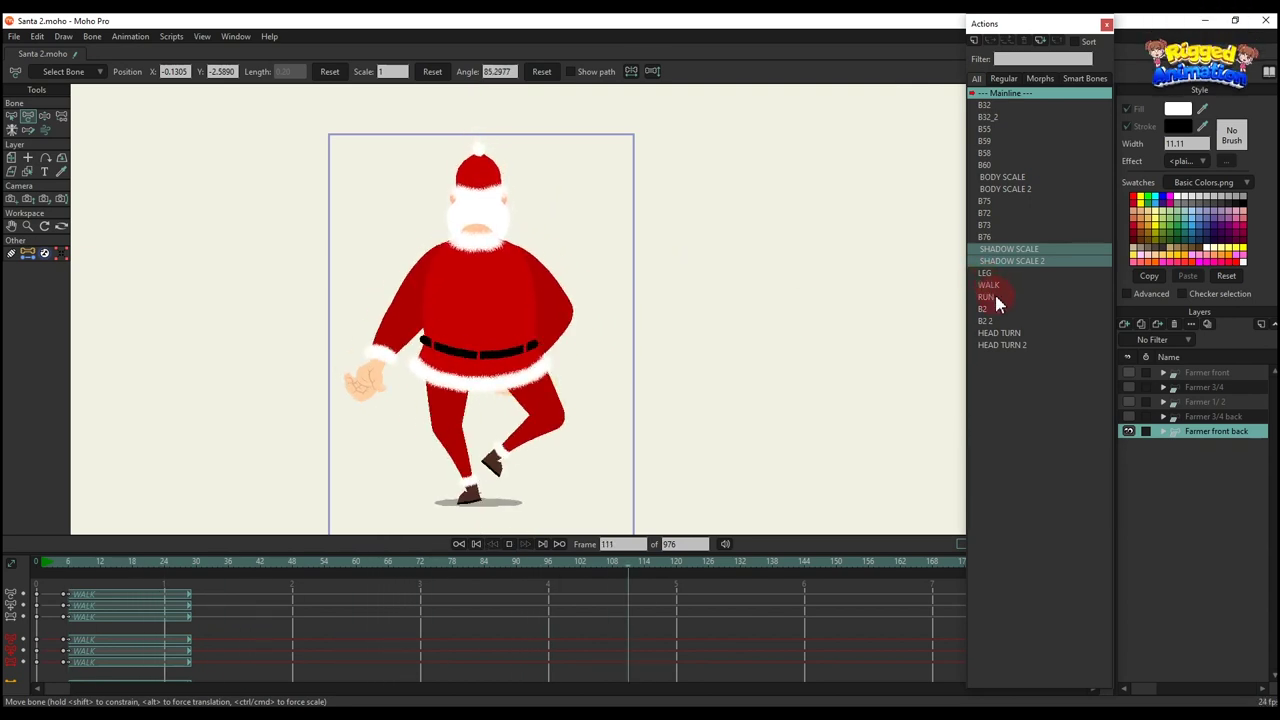
Insert and play the RUN action at frame 119, delete the WALK and RUN keyframes, and return to frame 0
key(space)
click(990, 41)
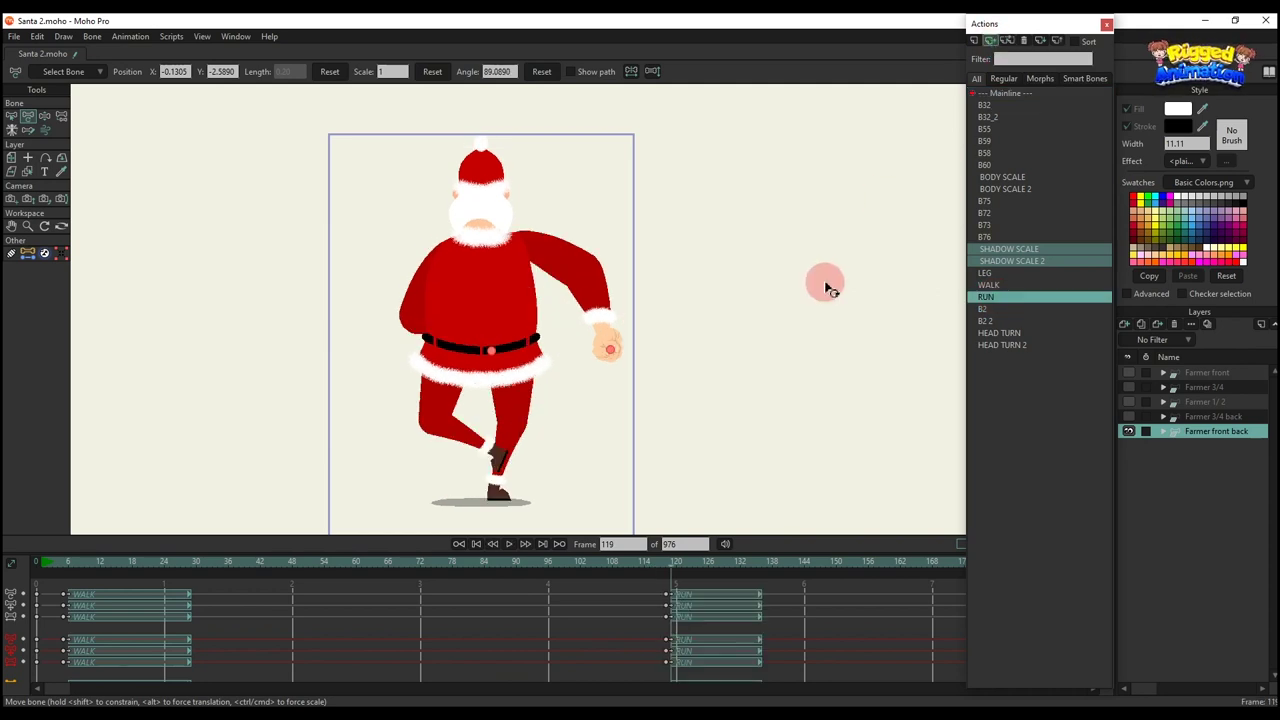
key(space)
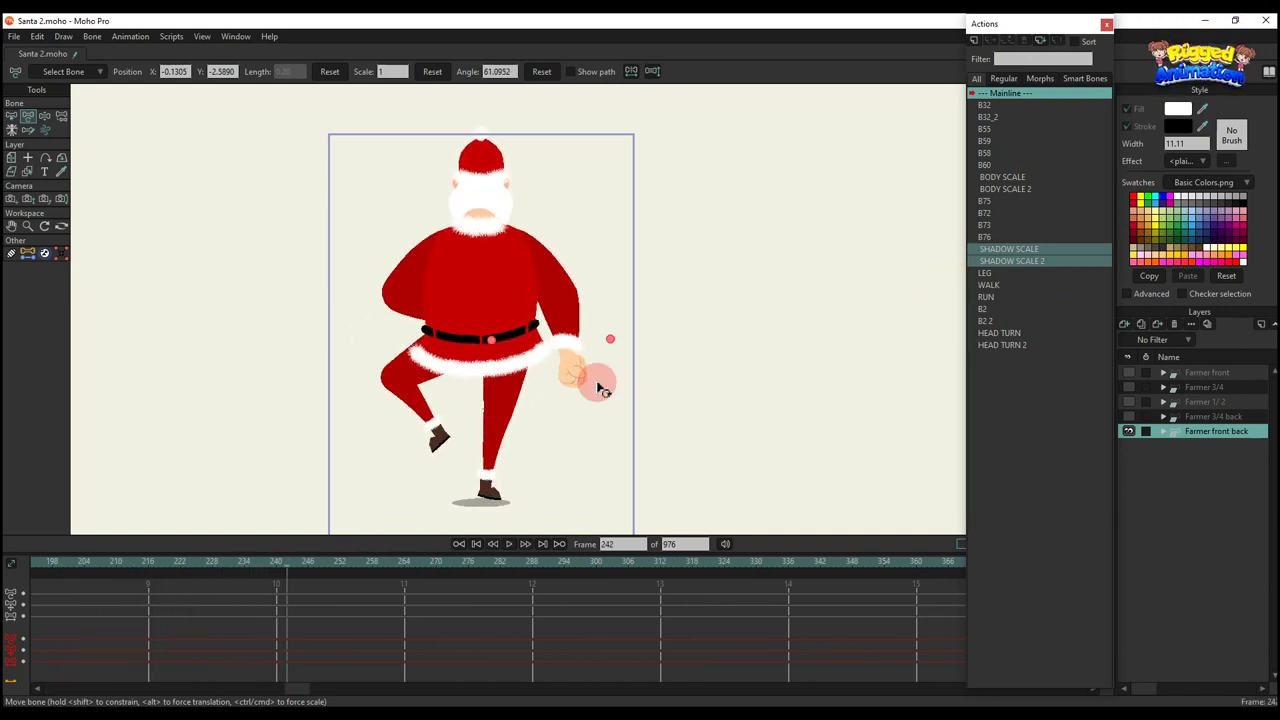
drag(296, 690, 28, 688)
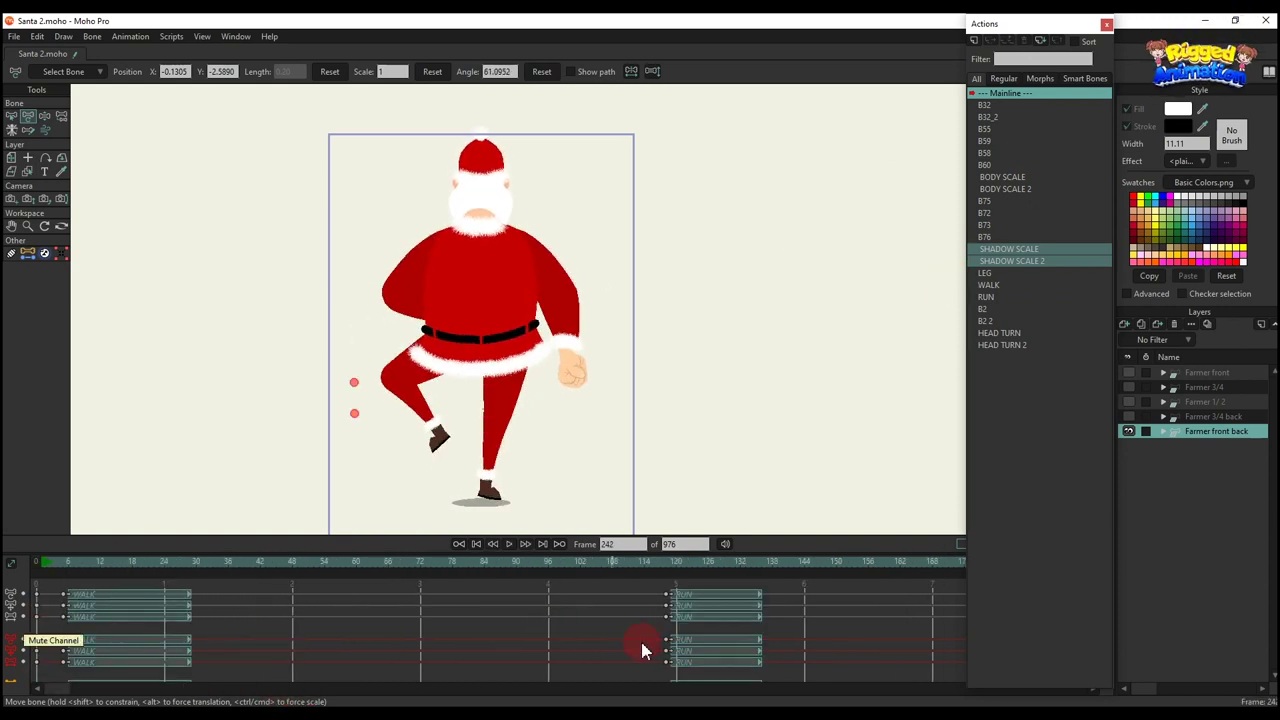
click(52, 563)
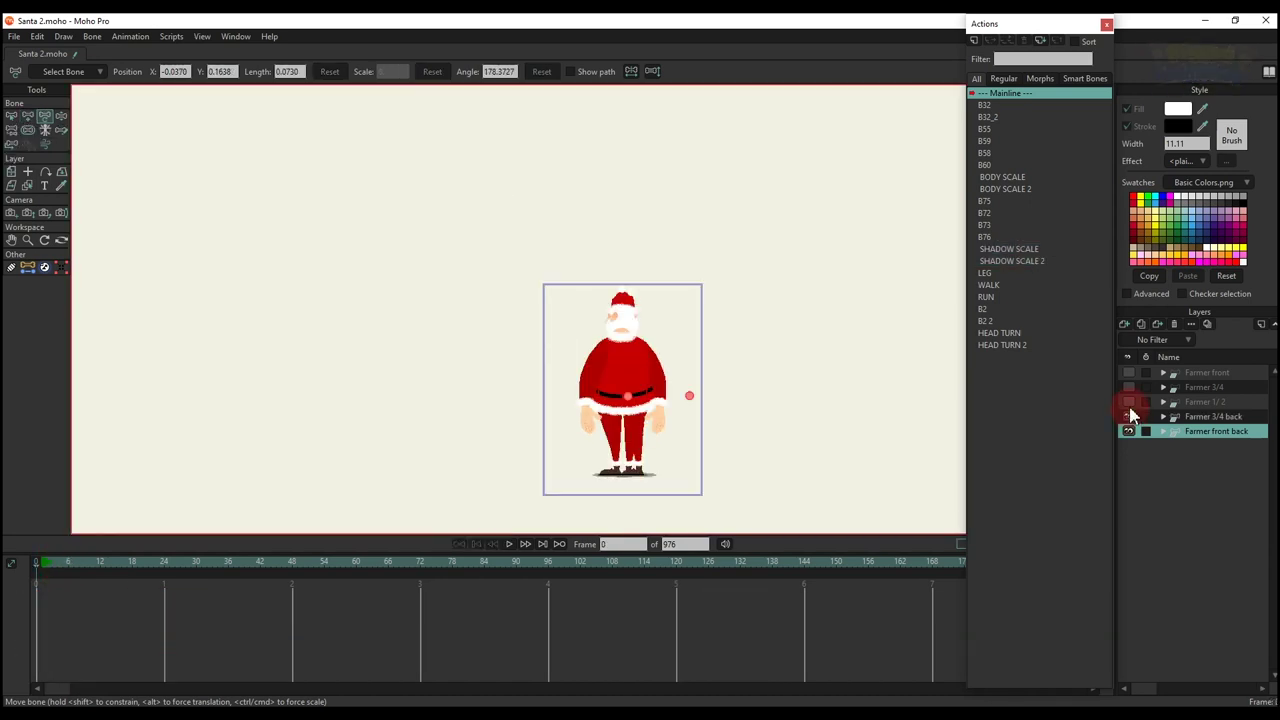